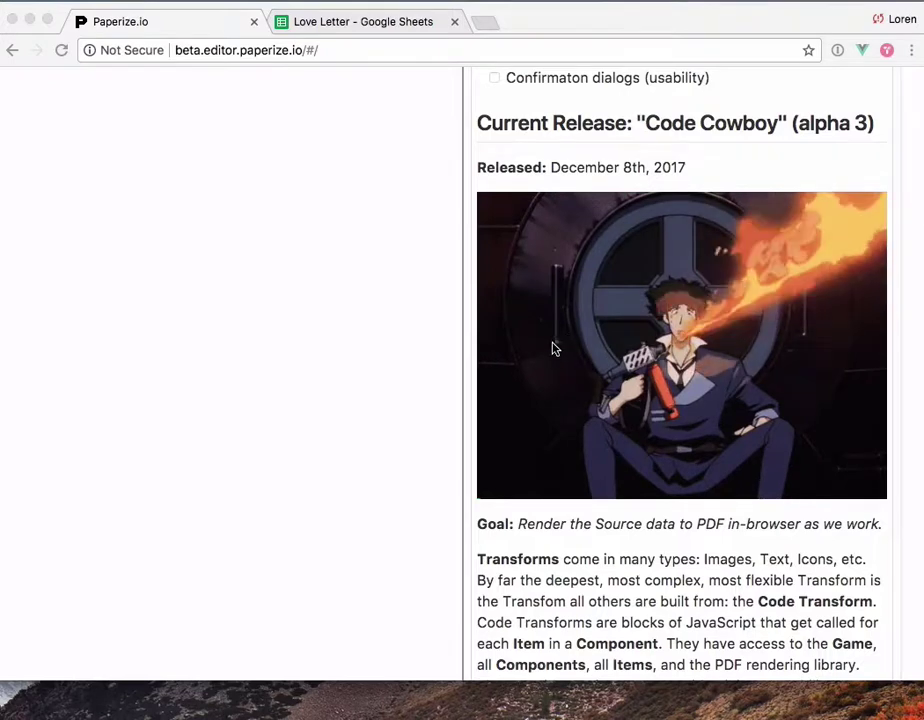
# Sign in to Paperize with the first listed Google account.
pyautogui.scroll(3, 346, 351)
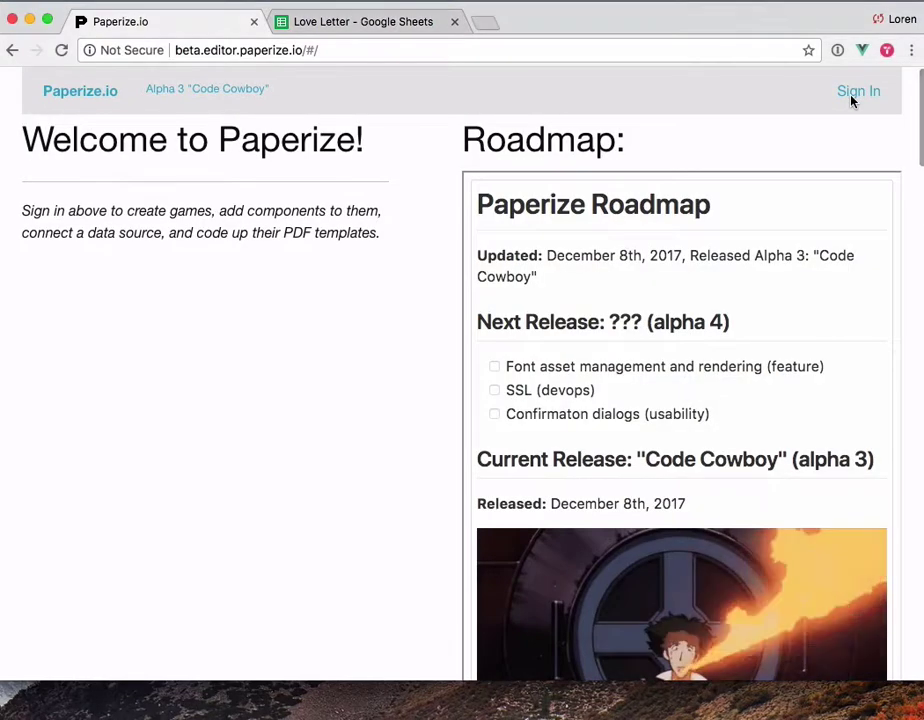
pyautogui.click(858, 93)
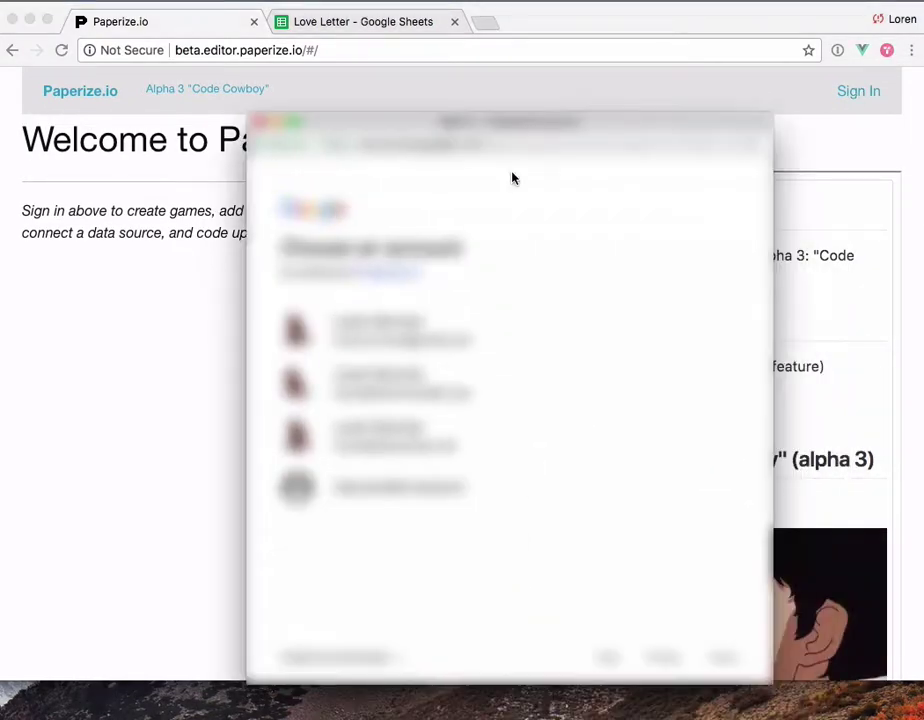
pyautogui.click(371, 336)
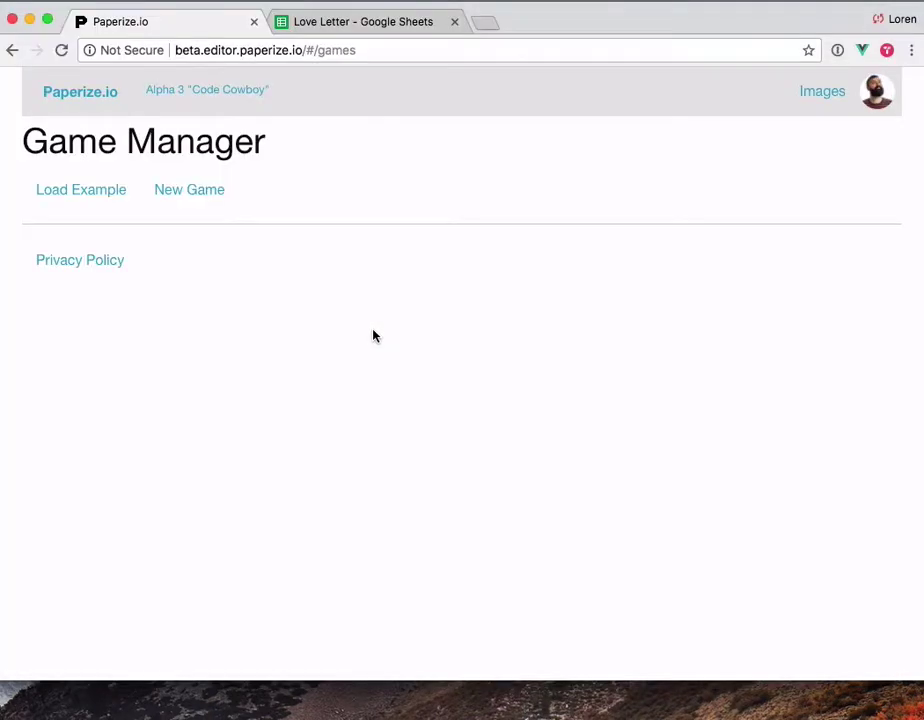
# Start a new game with the title "Love Letter" and the description "A great description".
pyautogui.click(355, 26)
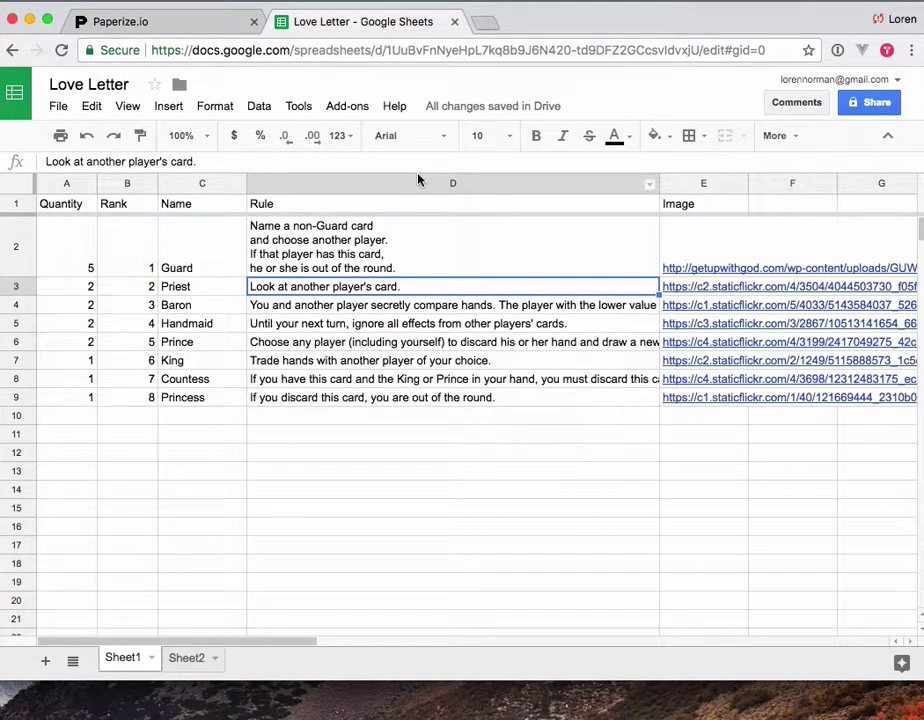
pyautogui.click(180, 28)
pyautogui.click(191, 195)
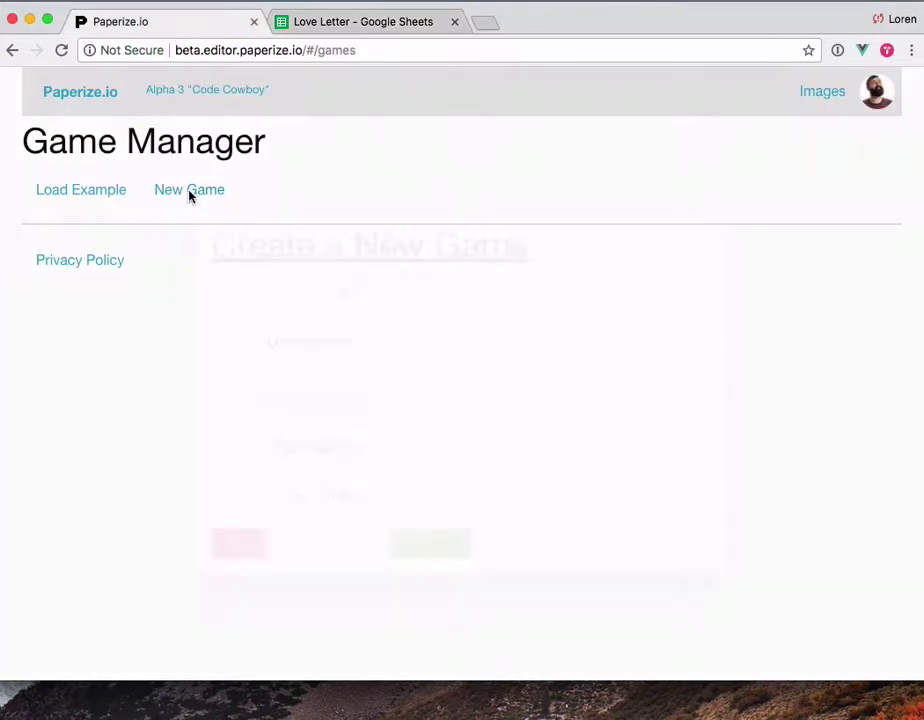
pyautogui.click(425, 293)
pyautogui.write('Lovel')
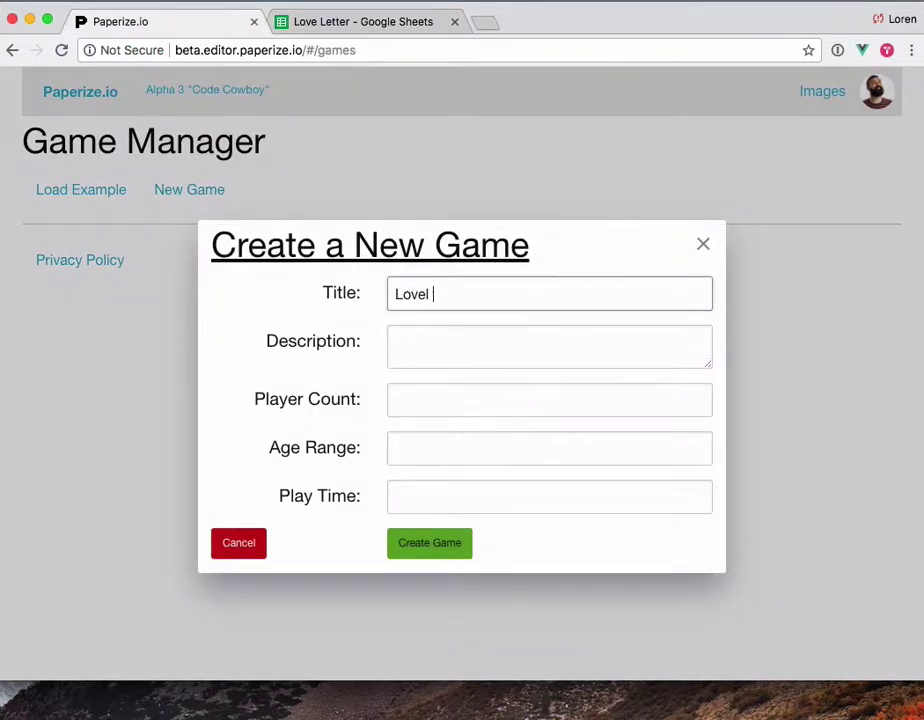
pyautogui.press('BackSpace')
pyautogui.write('Letter')
pyautogui.press('Tab')
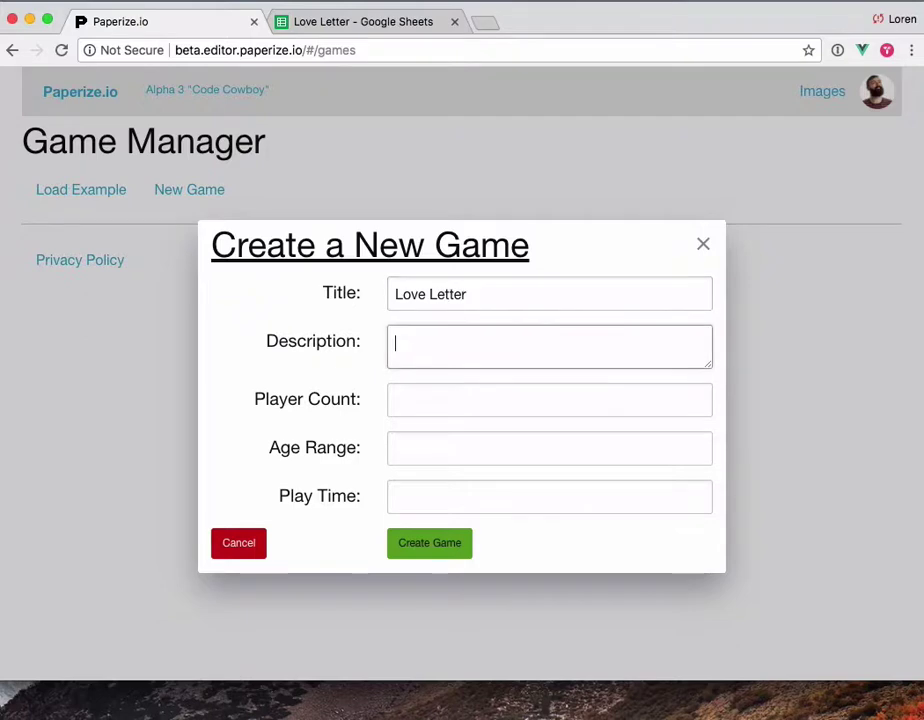
pyautogui.write('A great description')
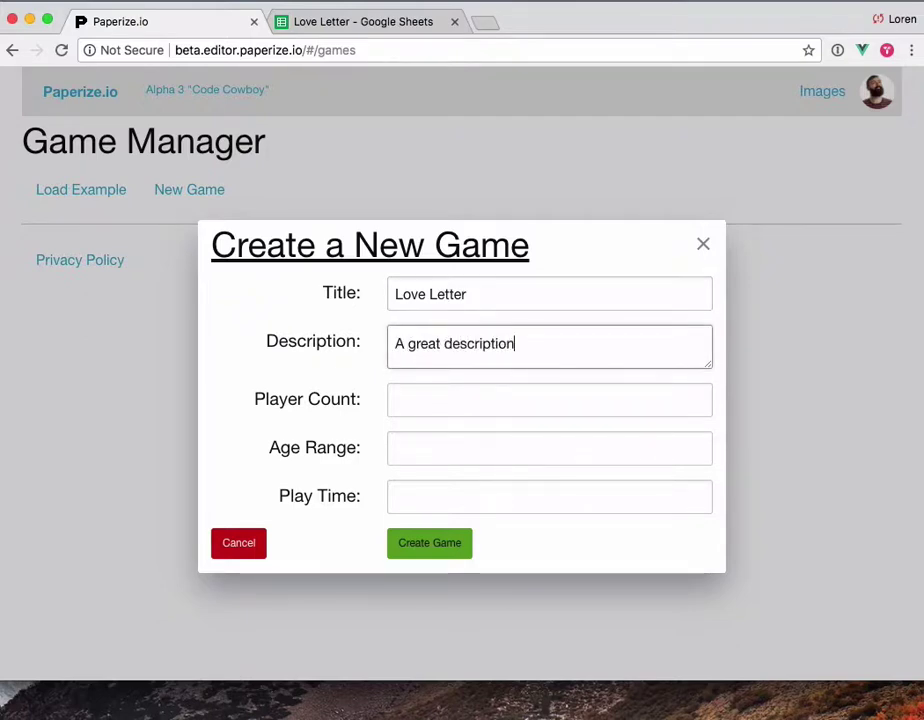
pyautogui.press('Tab')
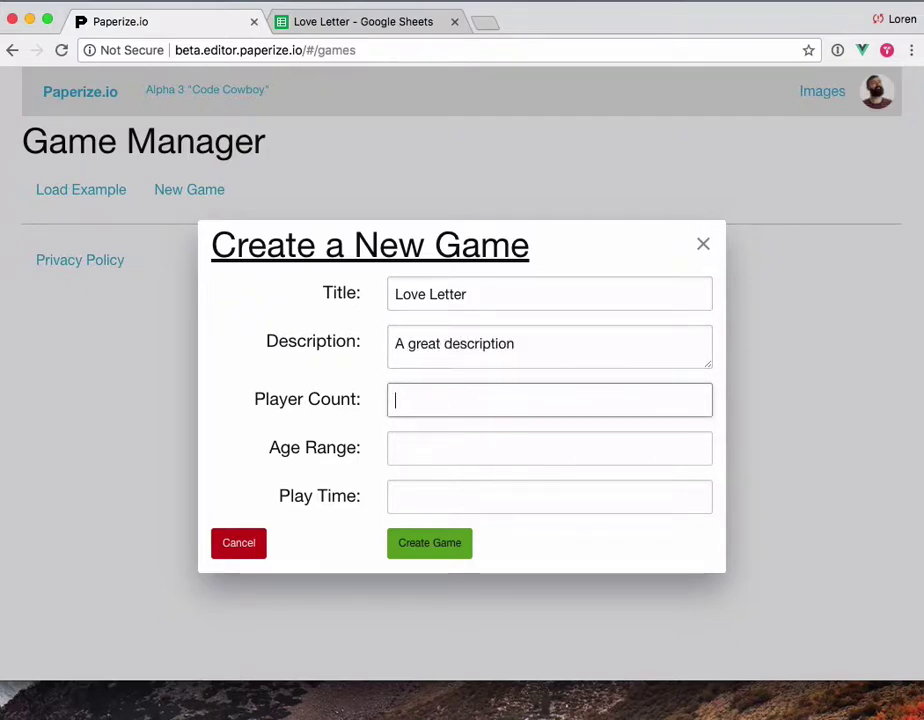
# Set the player count to 2-4, age range to 8+ and play time to 8-45 minutes, and create the game.
pyautogui.write('2-4')
pyautogui.press('Tab')
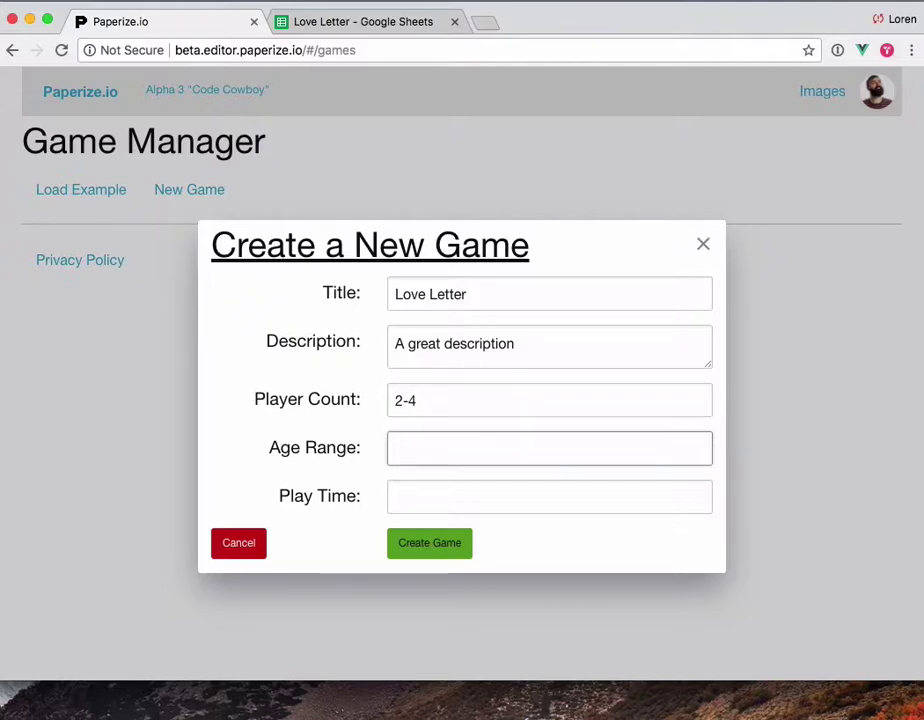
pyautogui.write('8+')
pyautogui.press('Tab')
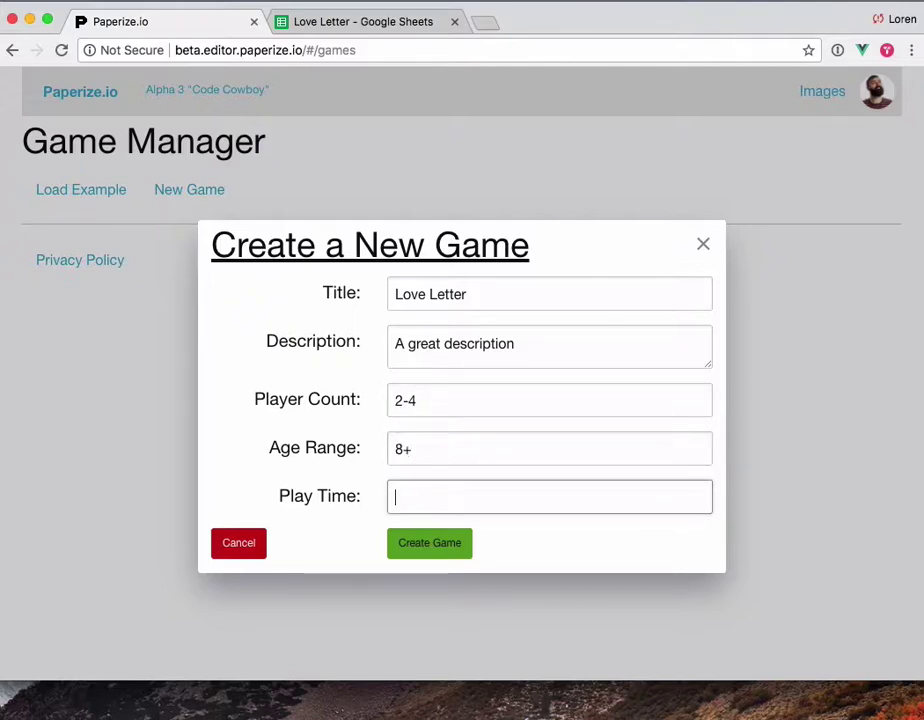
pyautogui.write('8-')
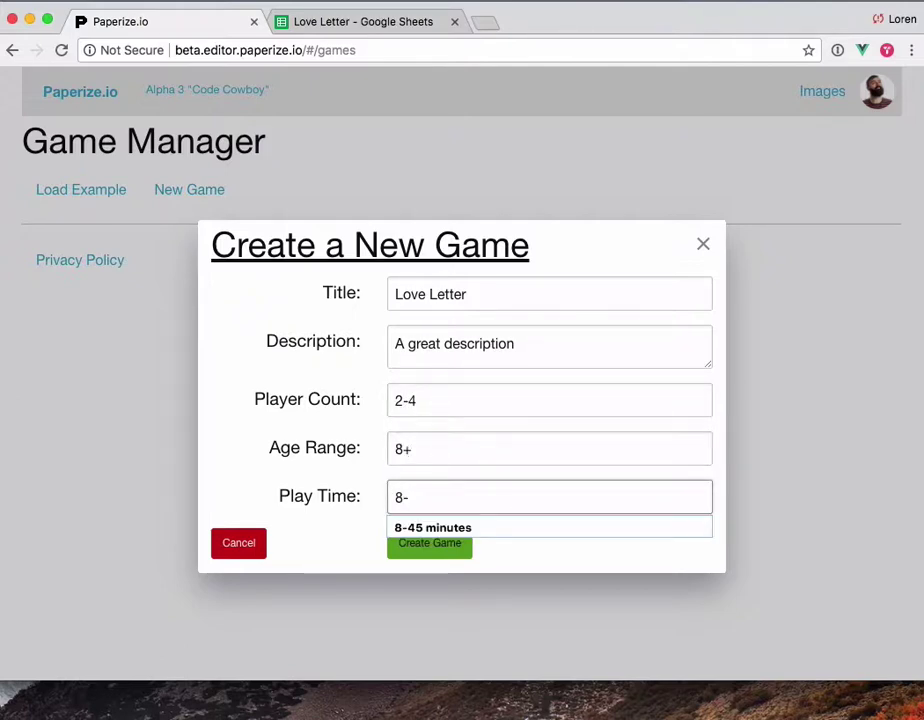
pyautogui.press('Down')
pyautogui.press('Return')
pyautogui.click(412, 546)
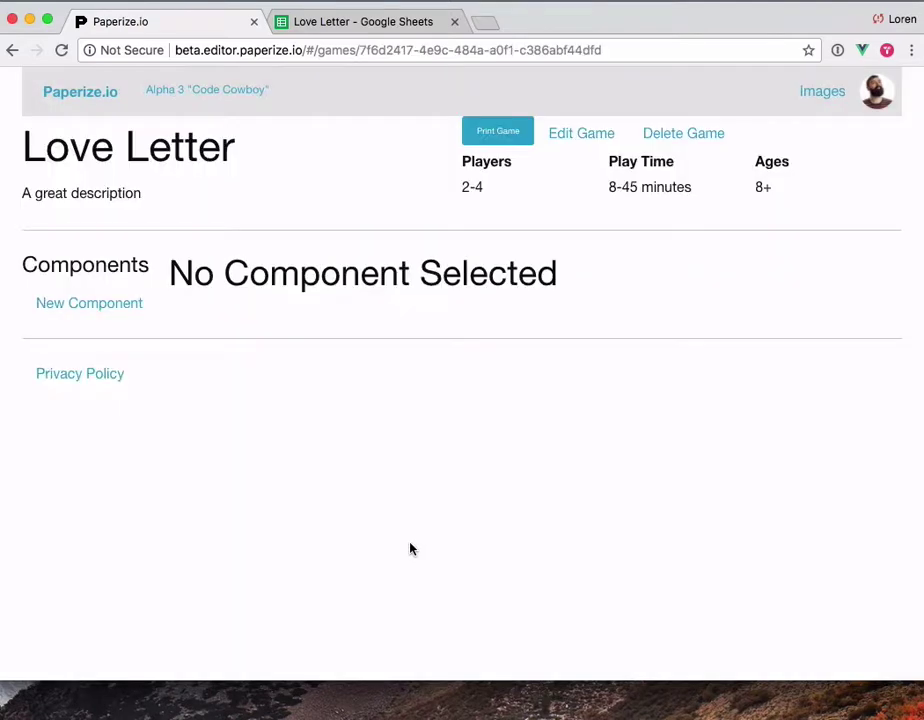
# Add a component titled "Red Scoring Cubes" of type Custom Component to the game.
pyautogui.click(110, 311)
pyautogui.click(485, 339)
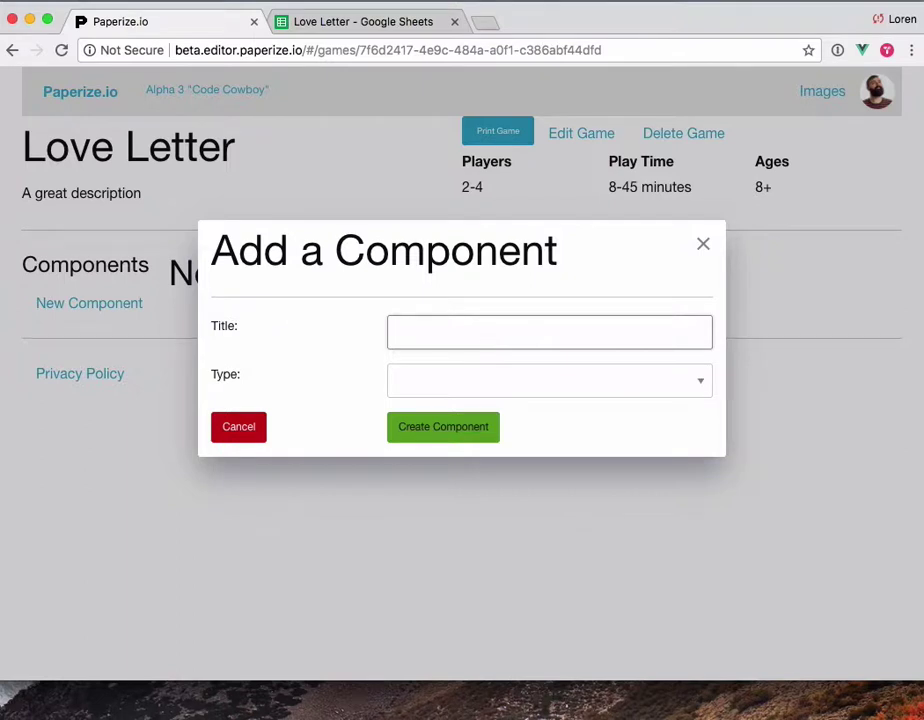
pyautogui.write('Red Scoring Cub')
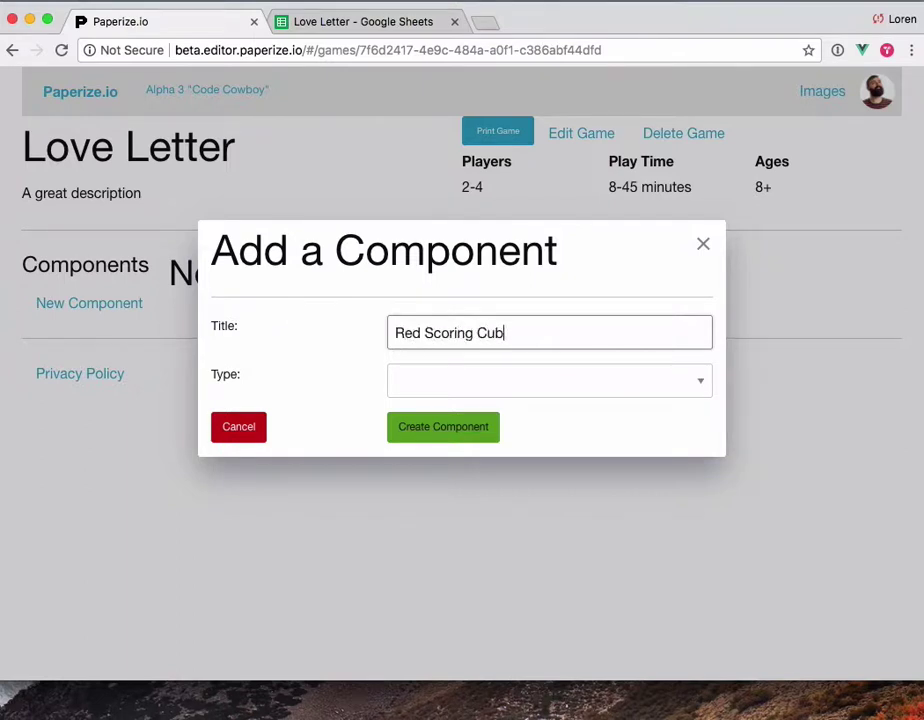
pyautogui.write('es')
pyautogui.click(444, 378)
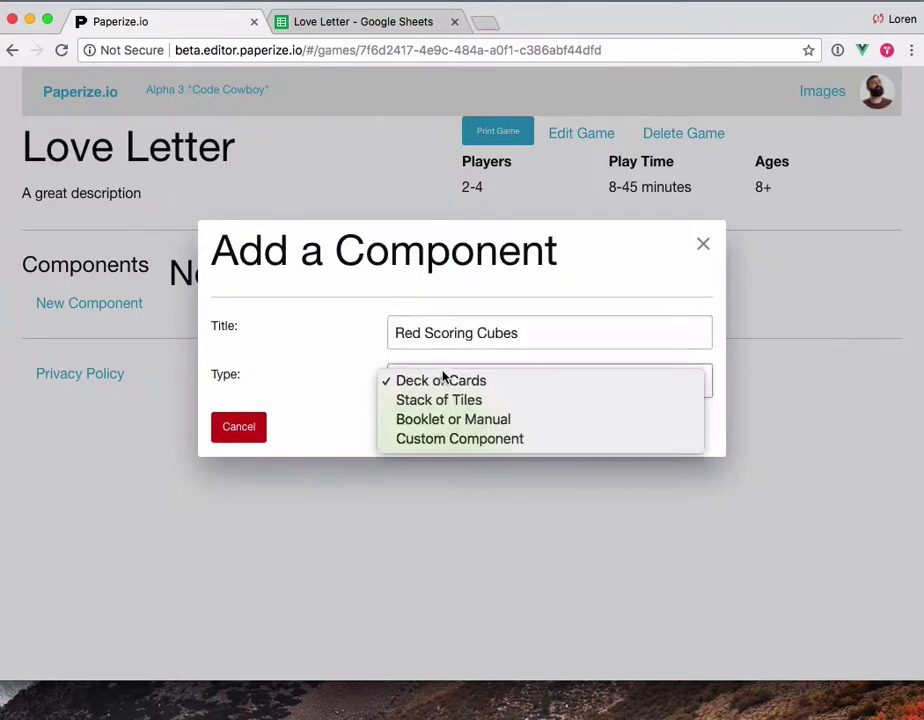
pyautogui.click(496, 442)
pyautogui.click(449, 430)
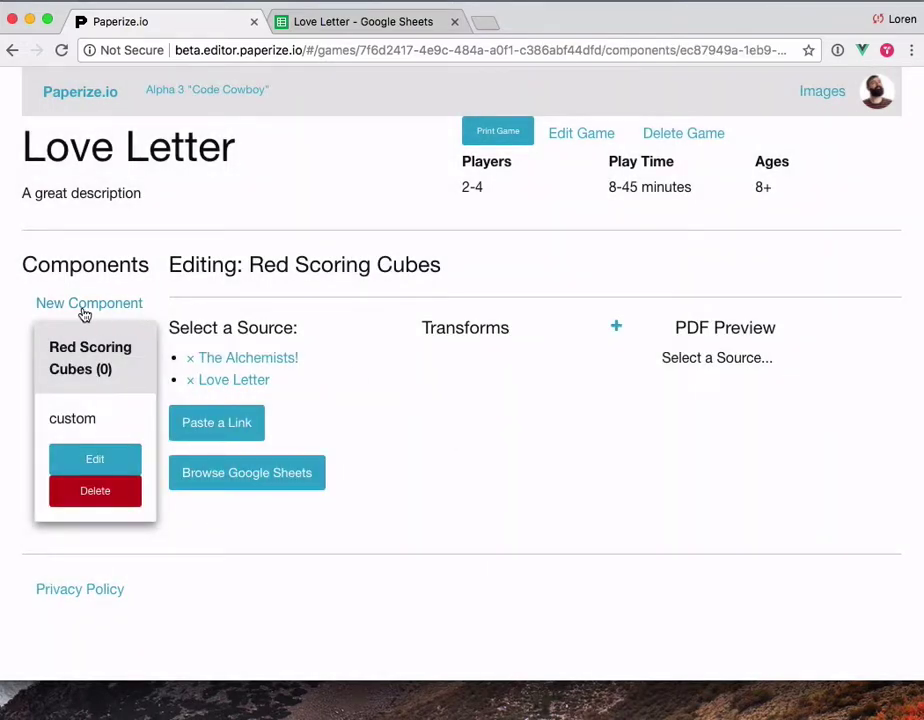
# Add a second component titled "Character Cards" of type Deck of Cards.
pyautogui.click(85, 304)
pyautogui.click(454, 329)
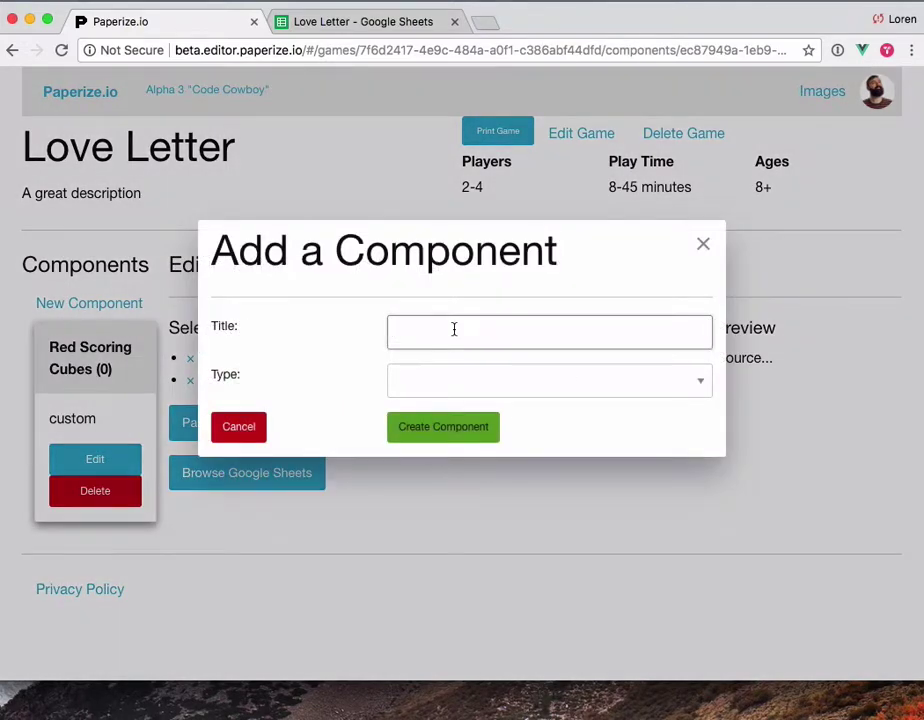
pyautogui.write('Character Cards')
pyautogui.press('Tab')
pyautogui.press('space')
pyautogui.press('Return')
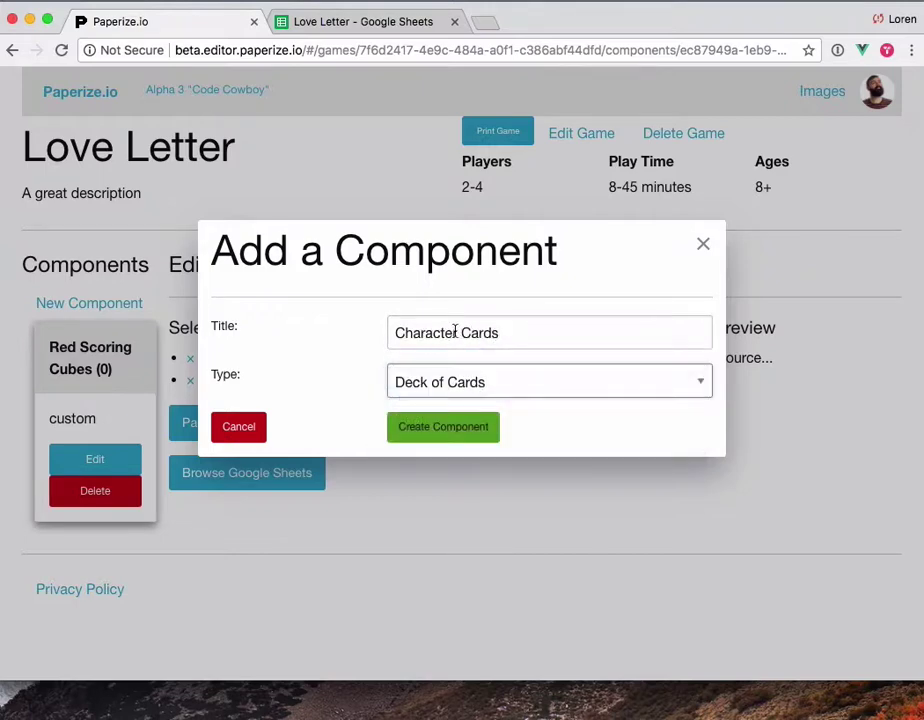
pyautogui.click(444, 421)
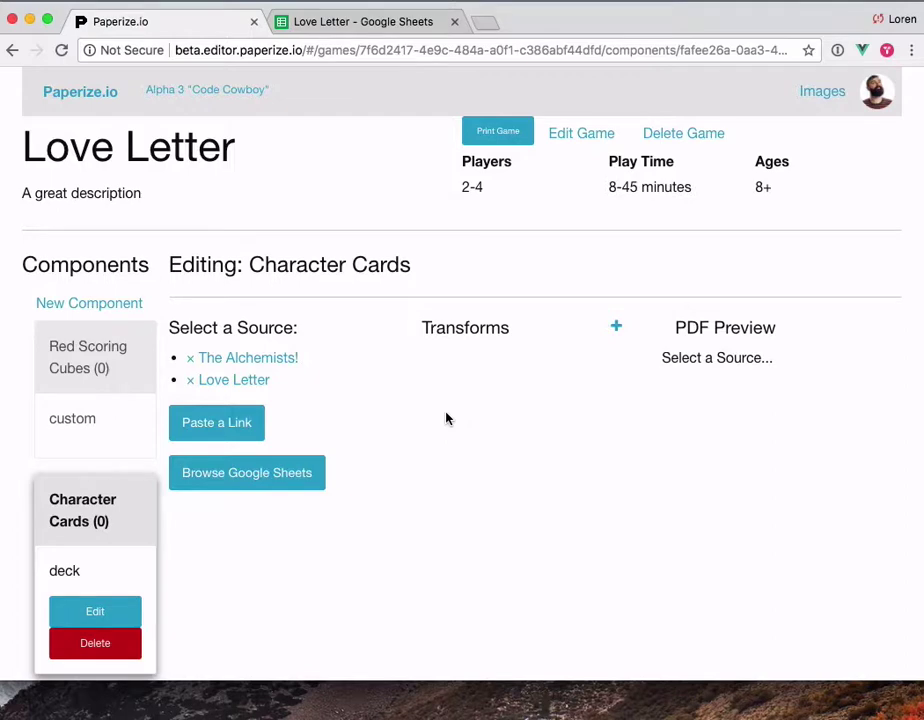
# Import the Love Letter Google Sheet as the data source of the Character Cards component.
pyautogui.click(298, 472)
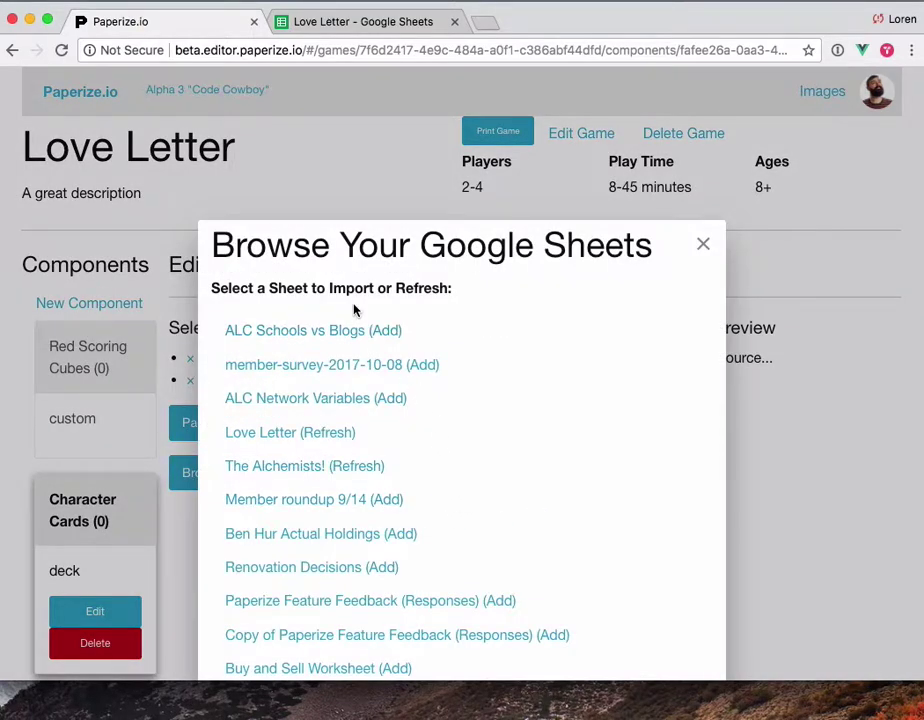
pyautogui.click(279, 437)
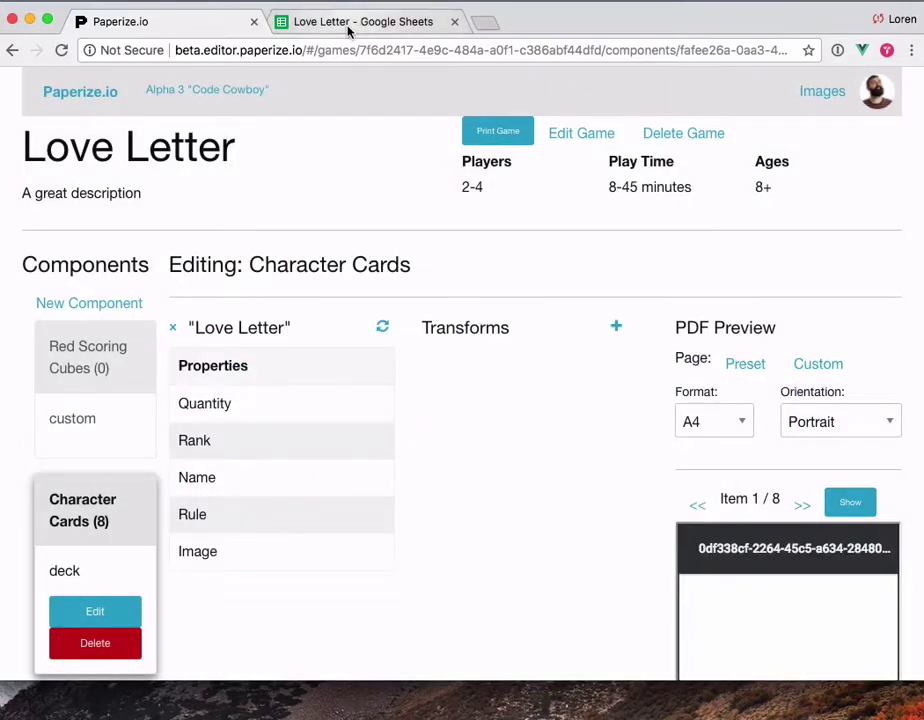
# Compare the imported properties with the Quantity, Rank, Name, Rule and Image column headers in the Love Letter spreadsheet.
pyautogui.doubleClick(204, 406)
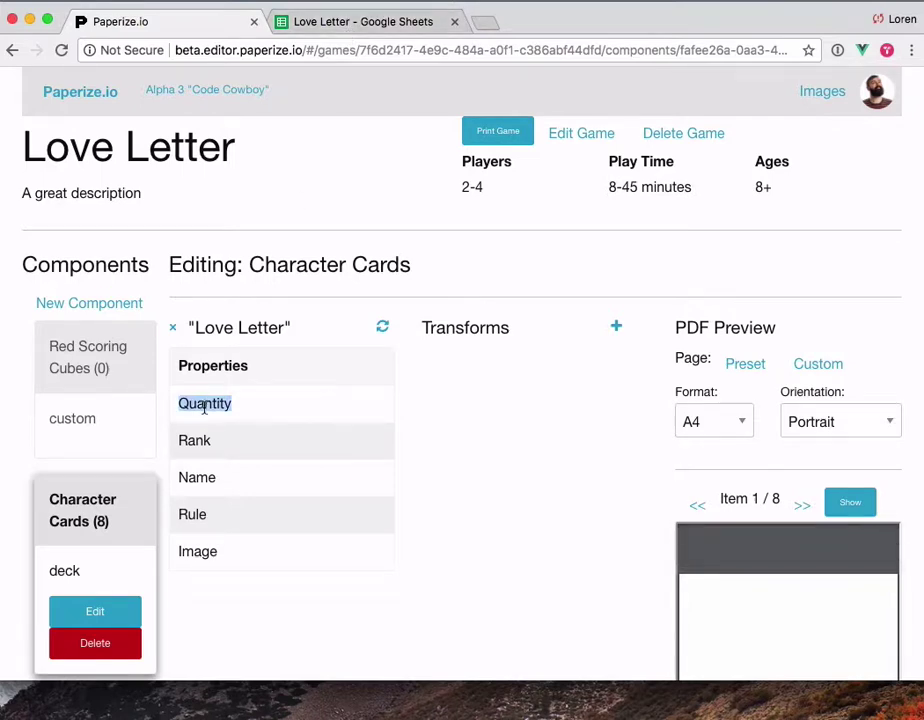
pyautogui.click(386, 28)
pyautogui.click(91, 201)
pyautogui.click(125, 207)
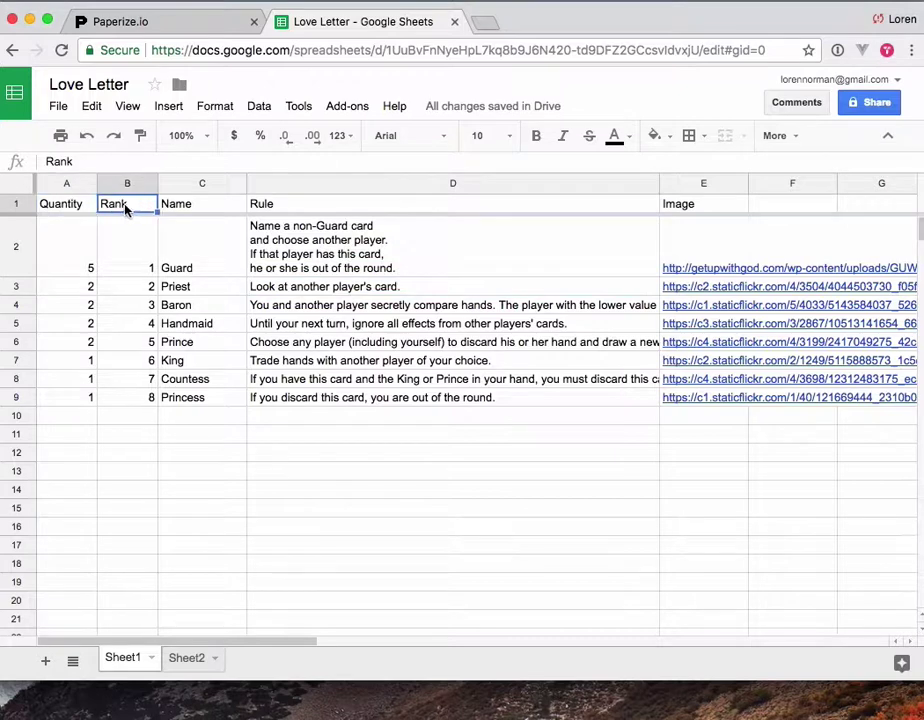
pyautogui.click(205, 206)
pyautogui.click(480, 208)
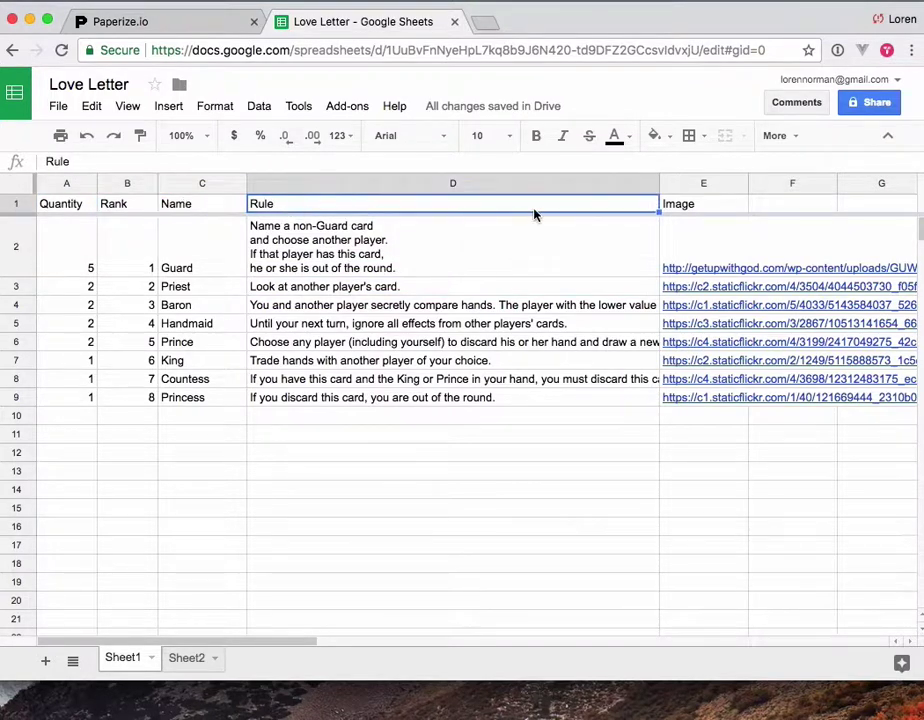
pyautogui.click(688, 208)
pyautogui.hotkey('ctrl', 'shift', 'Tab')
# Give the Character Cards a custom page size with a width of 2.5 and a height of 3.5.
pyautogui.scroll(-3, 583, 490)
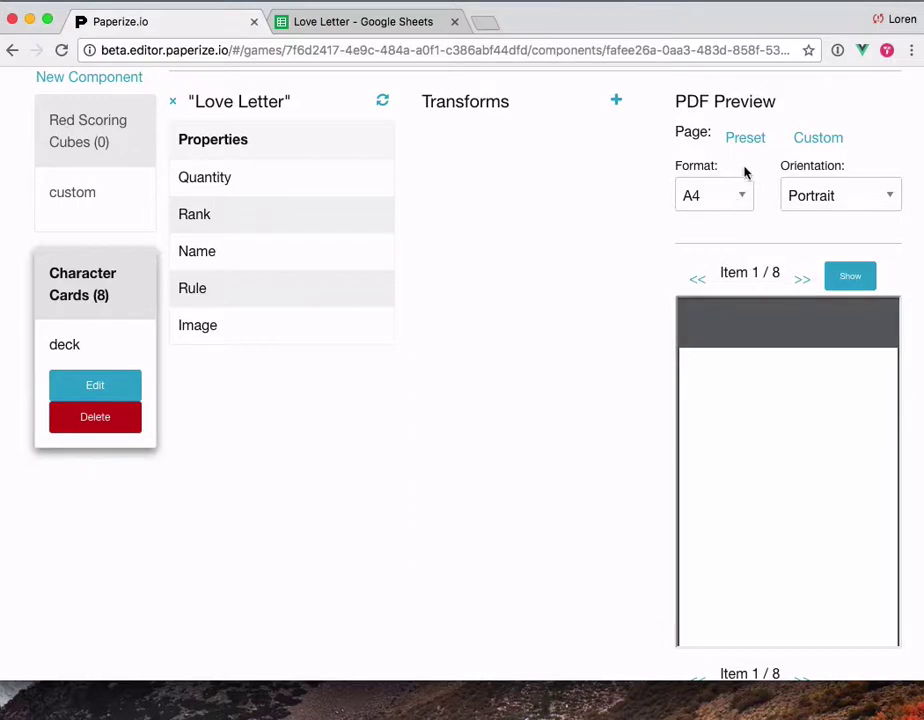
pyautogui.click(743, 199)
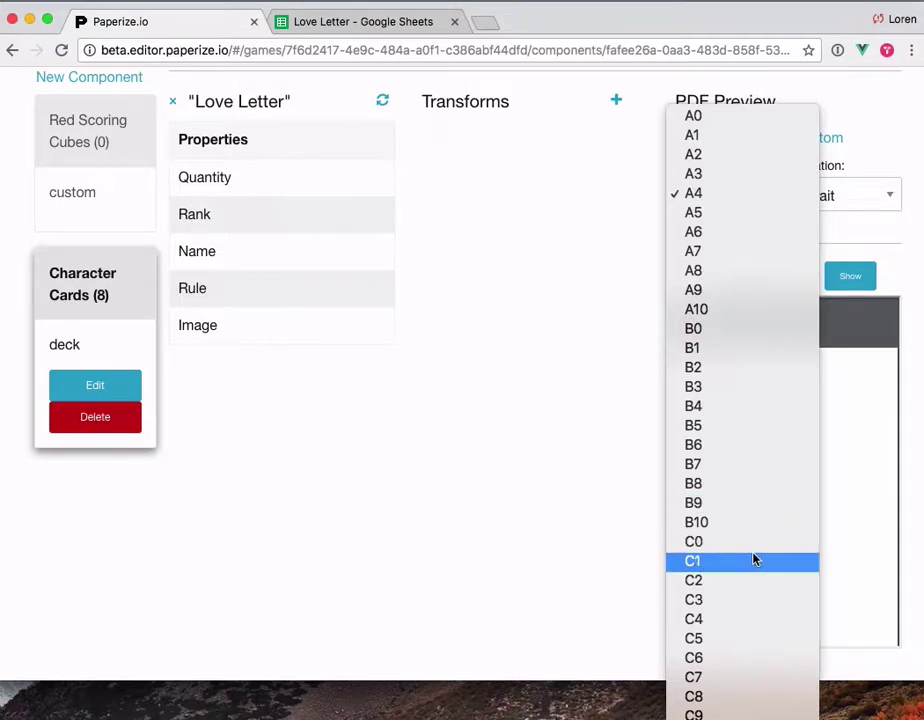
pyautogui.click(616, 538)
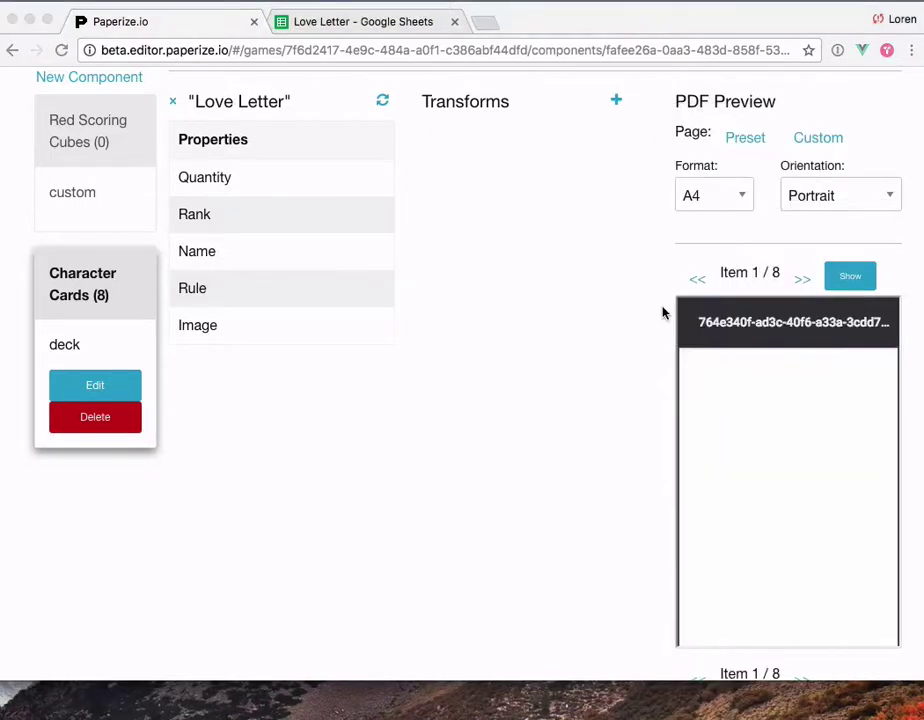
pyautogui.click(819, 143)
pyautogui.click(709, 191)
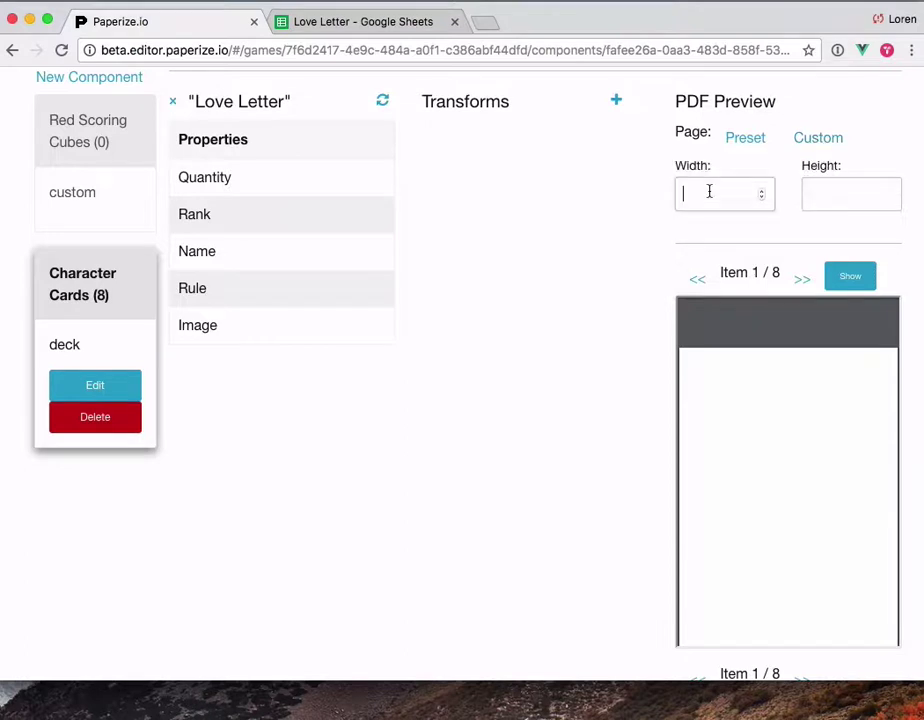
pyautogui.write('2.5')
pyautogui.click(850, 194)
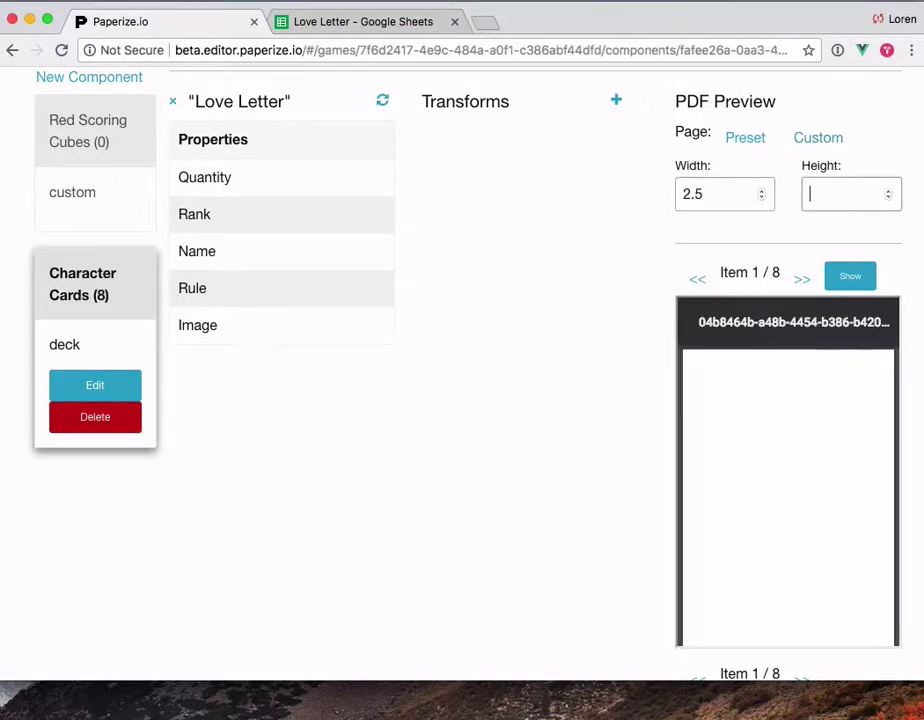
pyautogui.write('3.5')
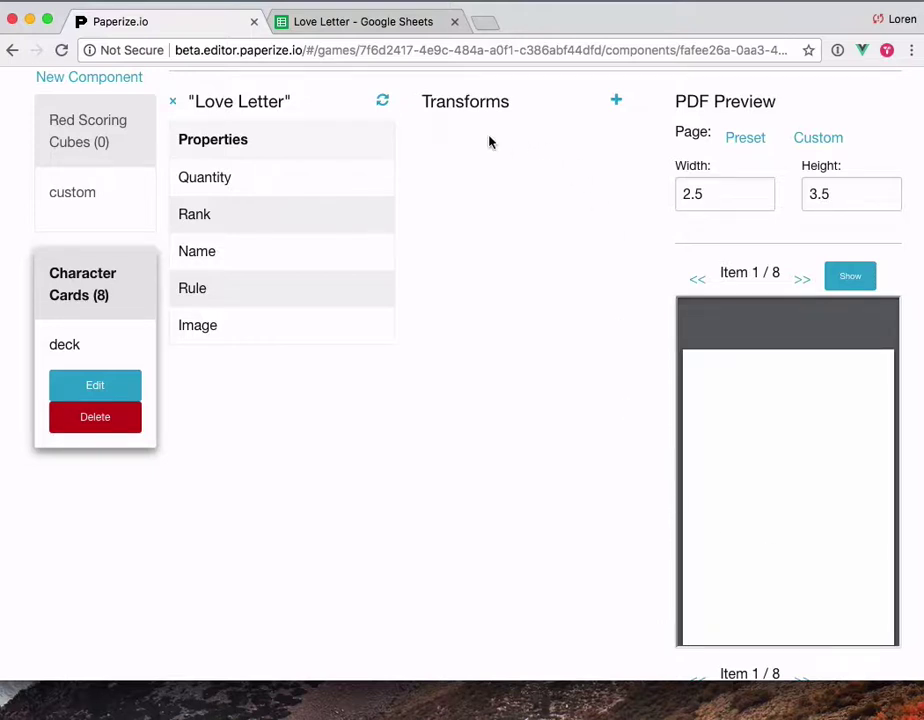
# Add a transform to the Character Cards component and name it "Rank & Name".
pyautogui.doubleClick(464, 103)
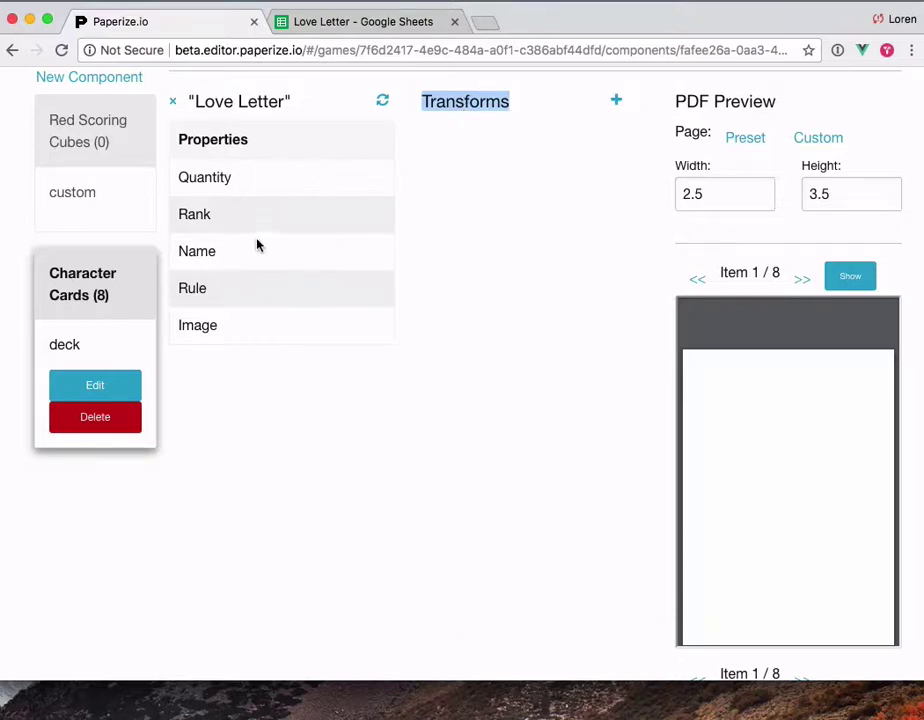
pyautogui.click(617, 104)
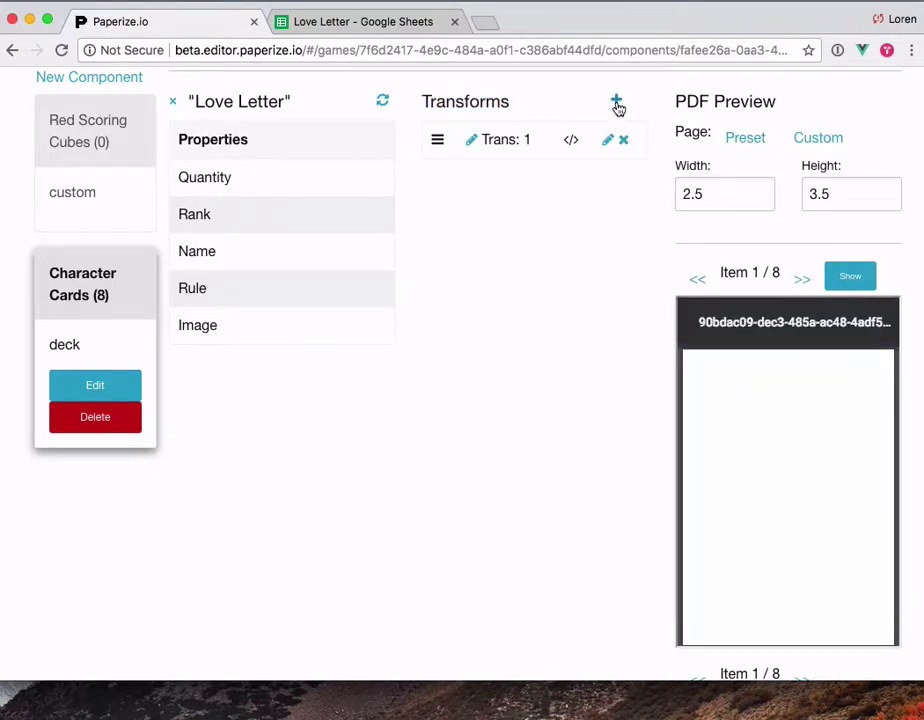
pyautogui.click(470, 142)
pyautogui.write('R')
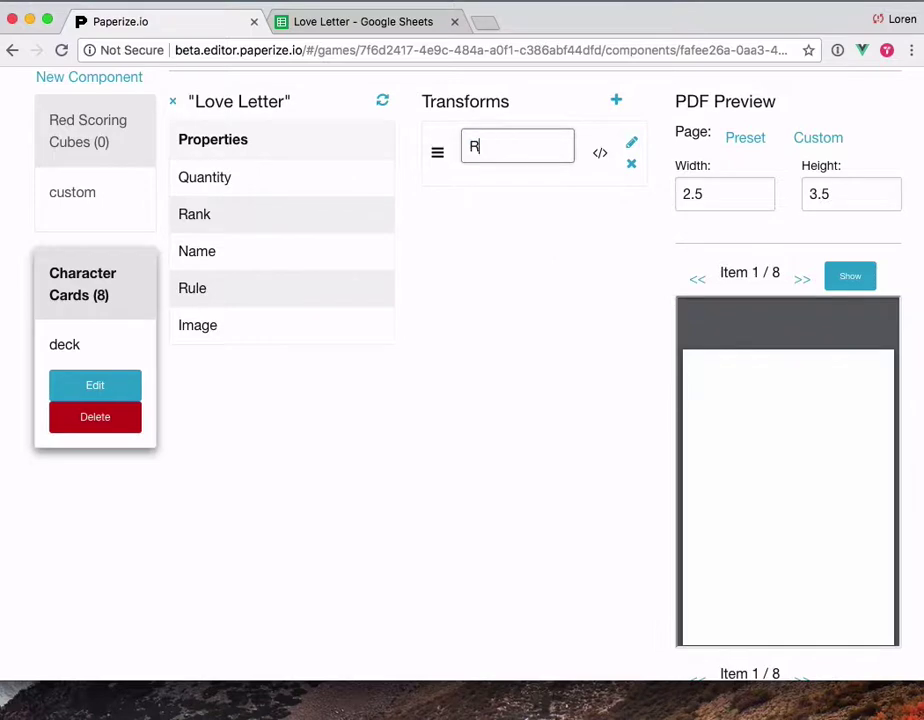
pyautogui.write('ank & Name')
pyautogui.press('Tab')
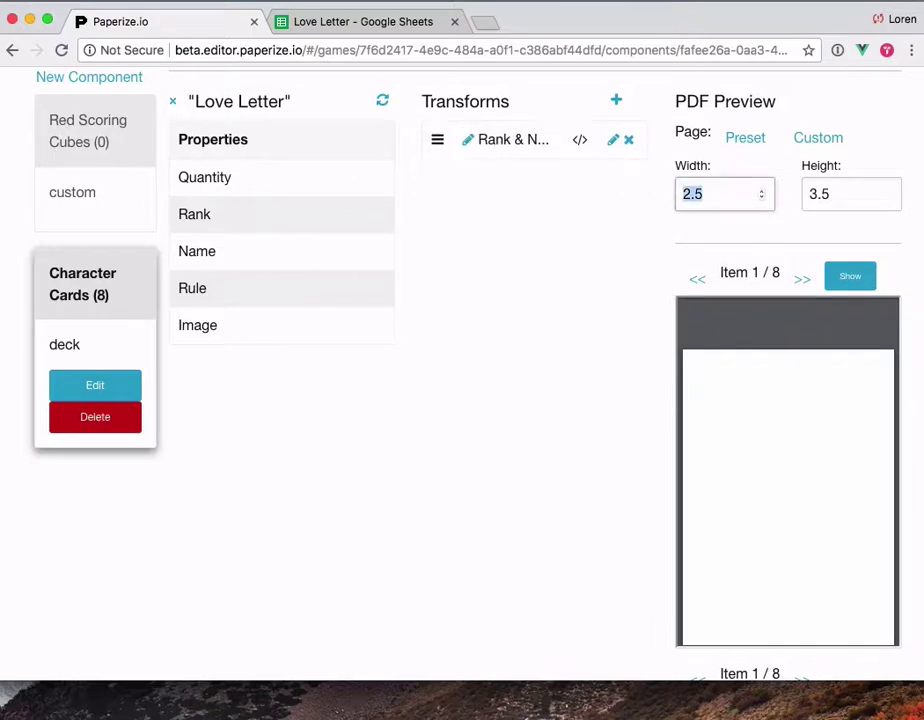
# Open the code of the "Rank & Name" transform and uncomment the doc.text("Text to render", 1, 1) line.
pyautogui.click(613, 144)
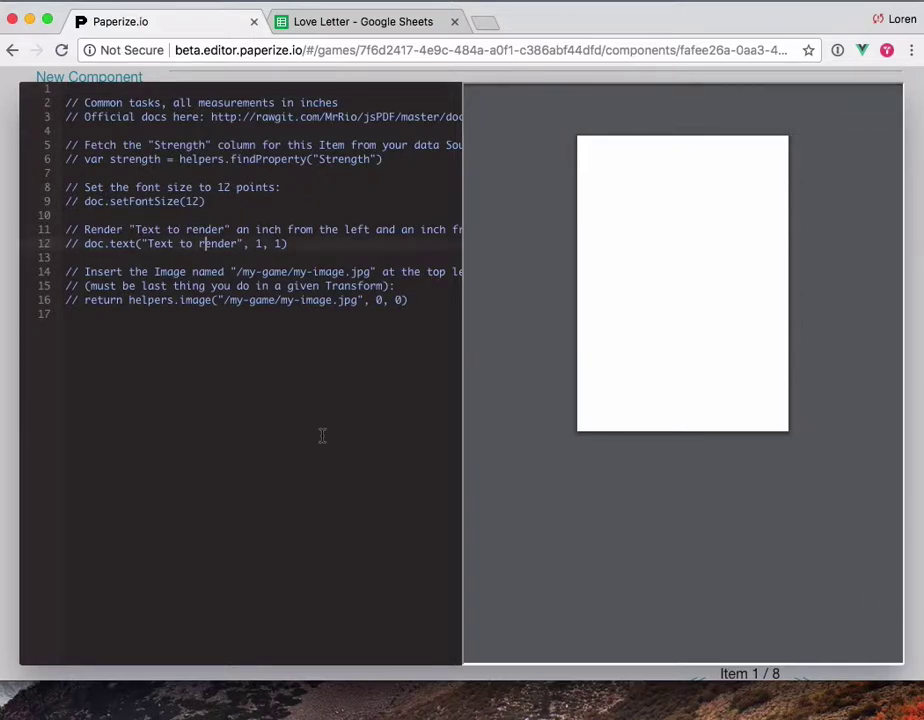
pyautogui.press('super+slash')
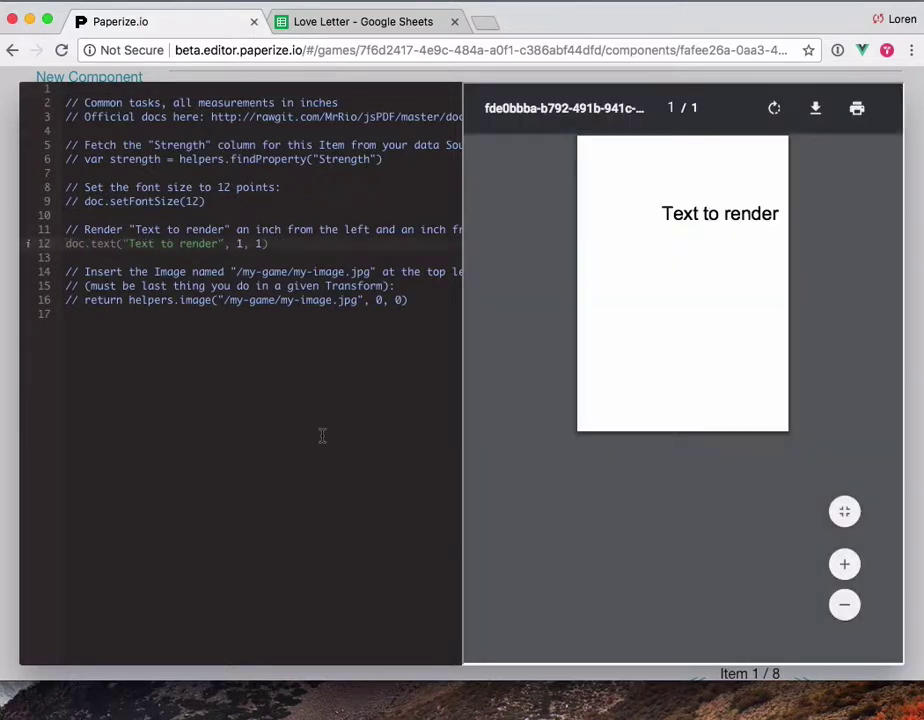
pyautogui.tripleClick(678, 212)
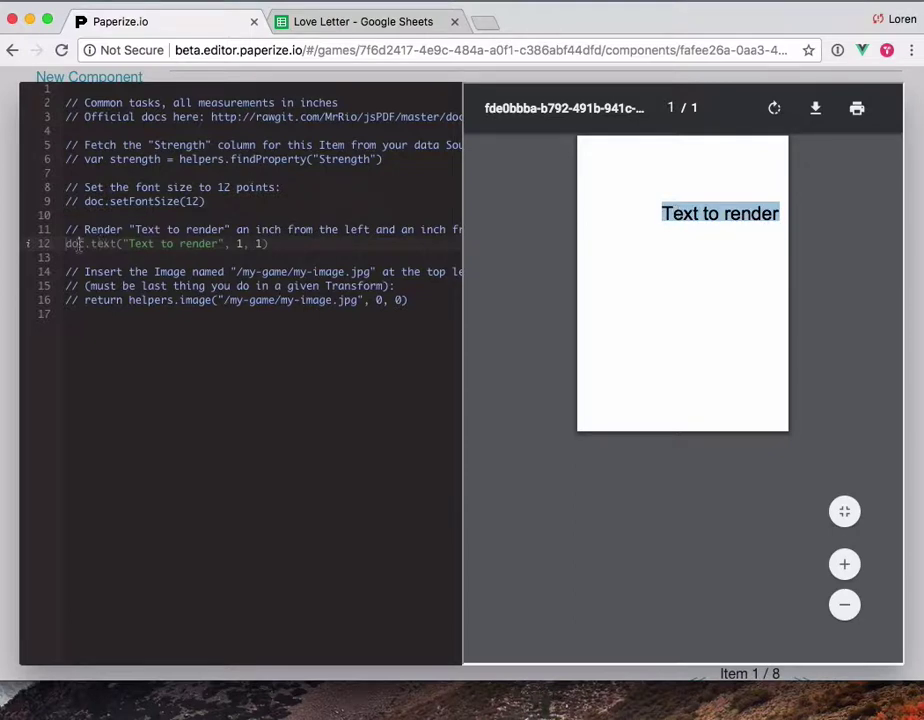
pyautogui.moveTo(122, 243); pyautogui.dragTo(213, 244)
pyautogui.click(214, 244)
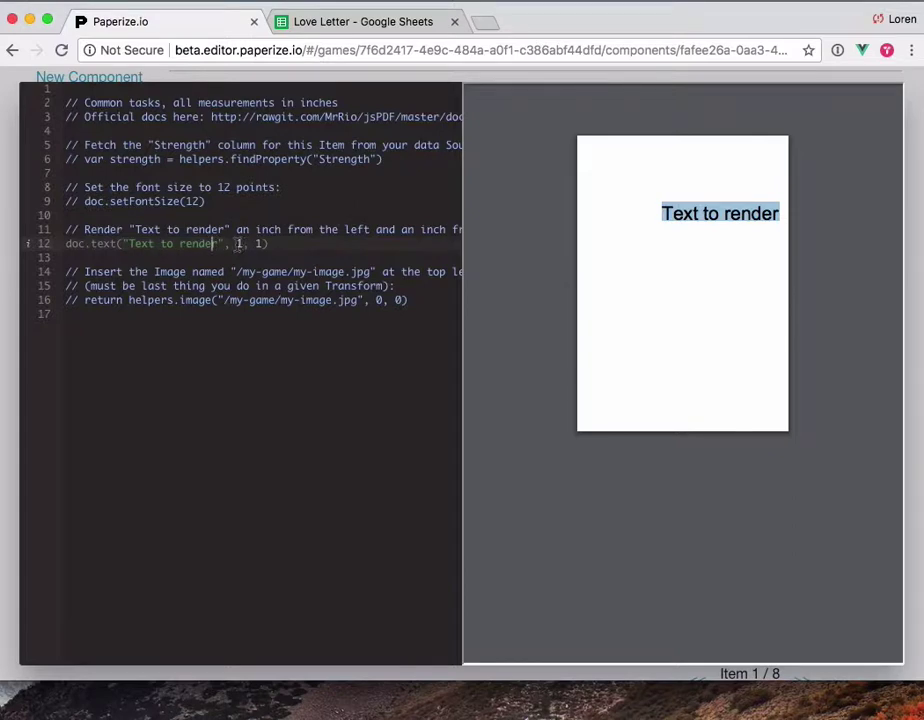
# Change the position of the rendered text to .5, .5 in the doc.text call.
pyautogui.click(238, 244)
pyautogui.hotkey('shift', 'Right')
pyautogui.write('.5, ')
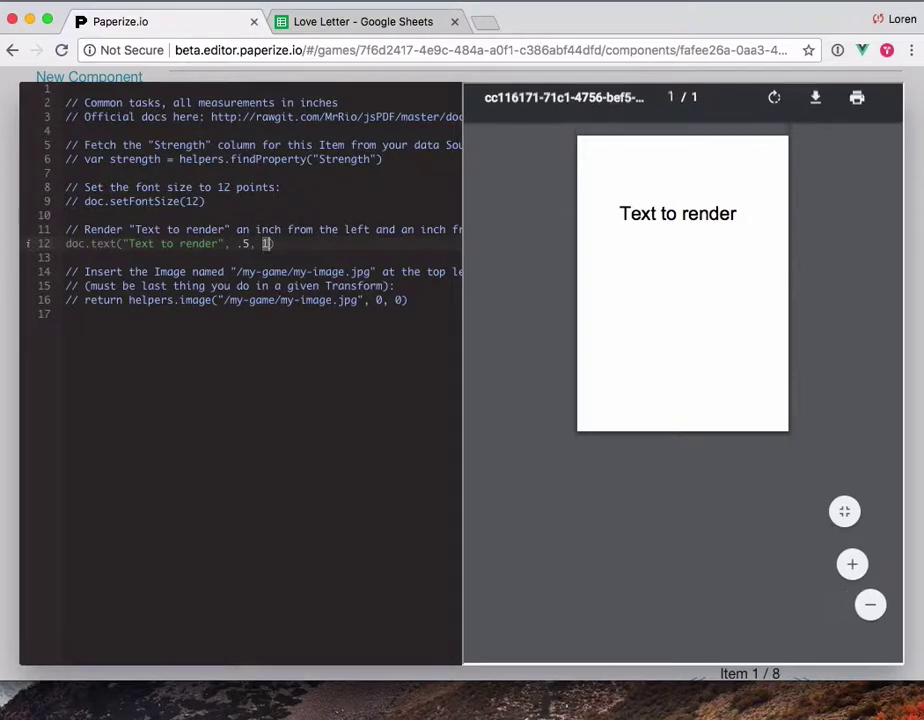
pyautogui.write('.5')
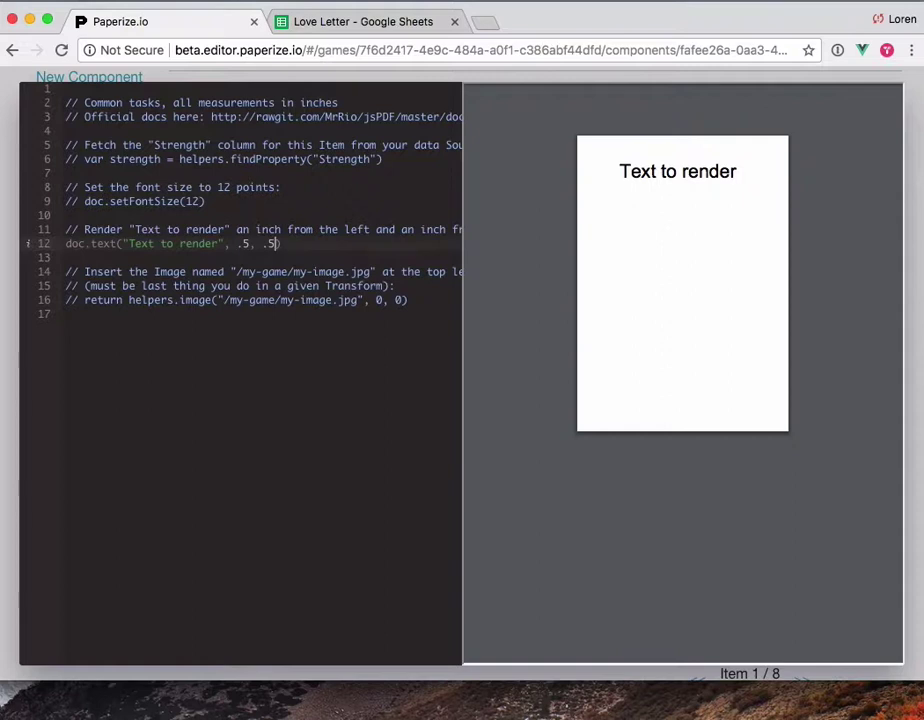
# Uncomment the findProperty line and turn it into a rank variable that reads the "Rank" property, ending with a comma for another variable.
pyautogui.press('super+slash')
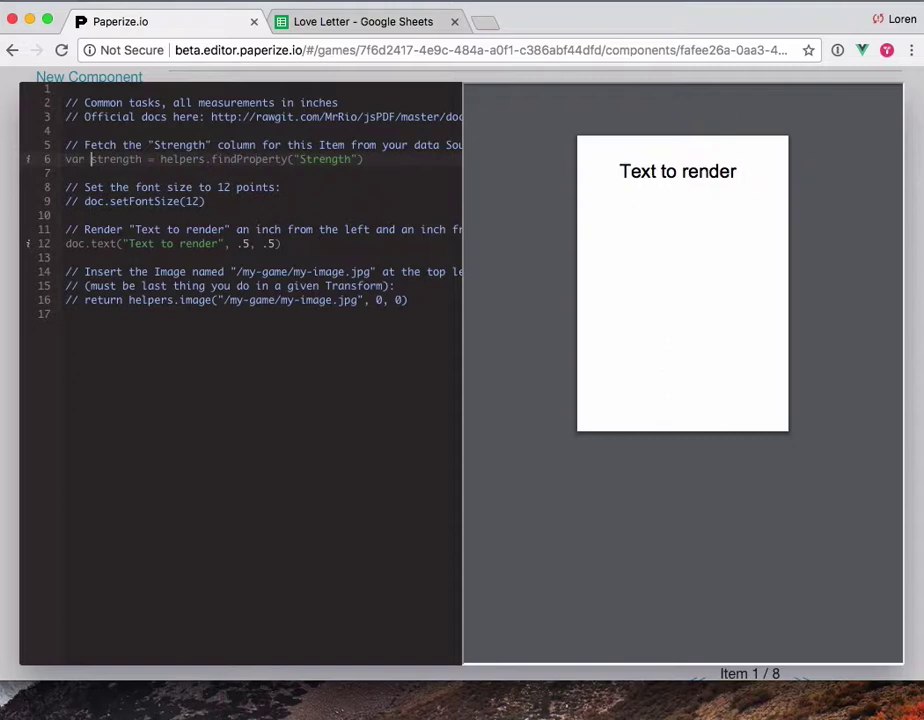
pyautogui.doubleClick(116, 159)
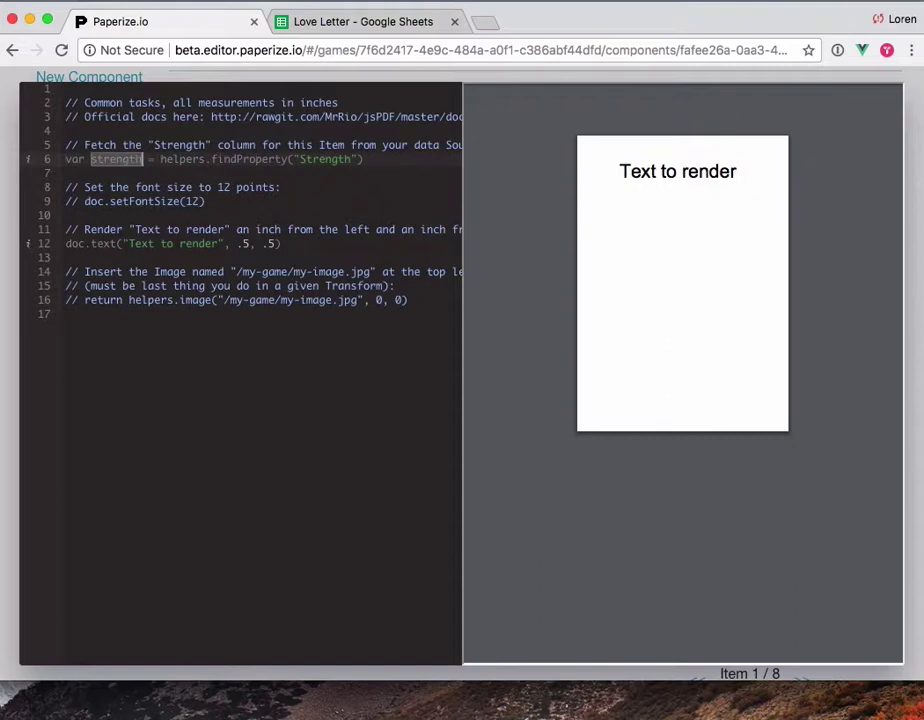
pyautogui.write('rank')
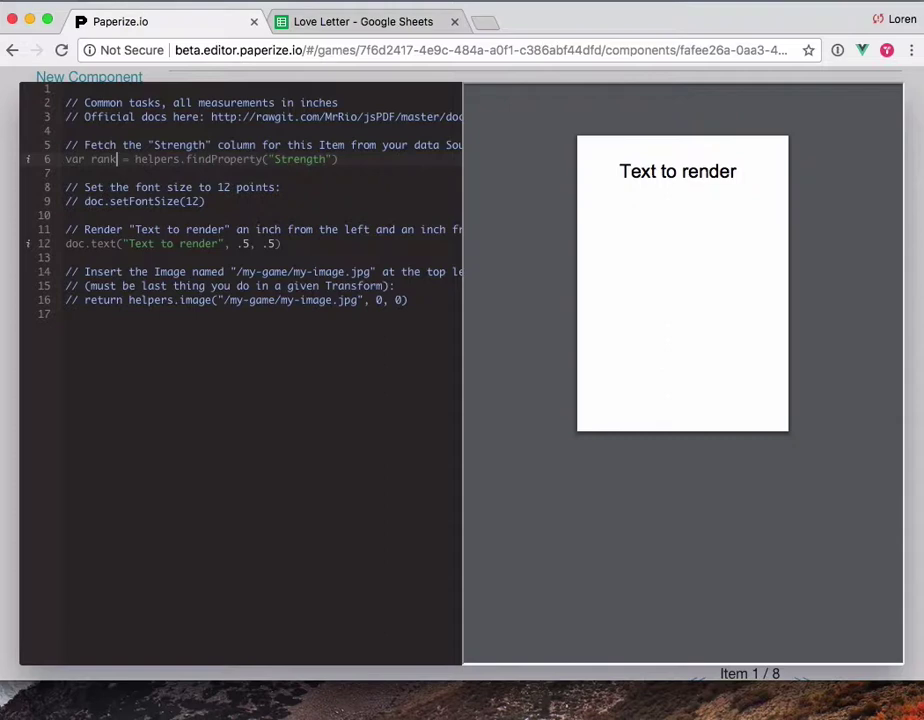
pyautogui.press('super+Right')
pyautogui.press('Left')
pyautogui.press('Left')
pyautogui.hotkey('alt', 'shift', 'Left')
pyautogui.write('Rank");')
pyautogui.press('Return')
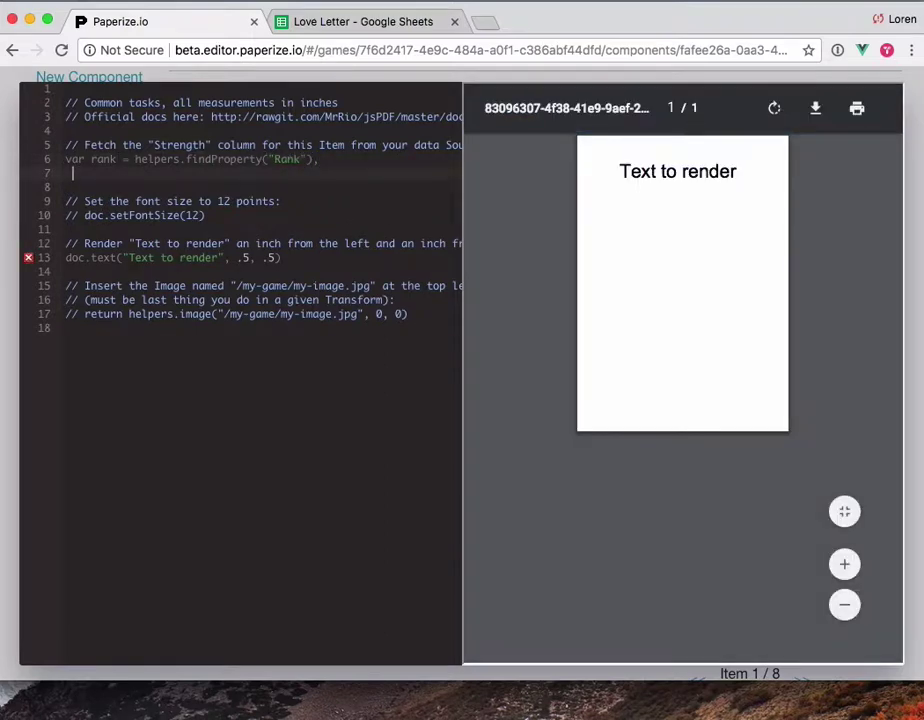
# Add a name variable below rank that is set to helpers.findProperty("Name").
pyautogui.write('name = helpers.')
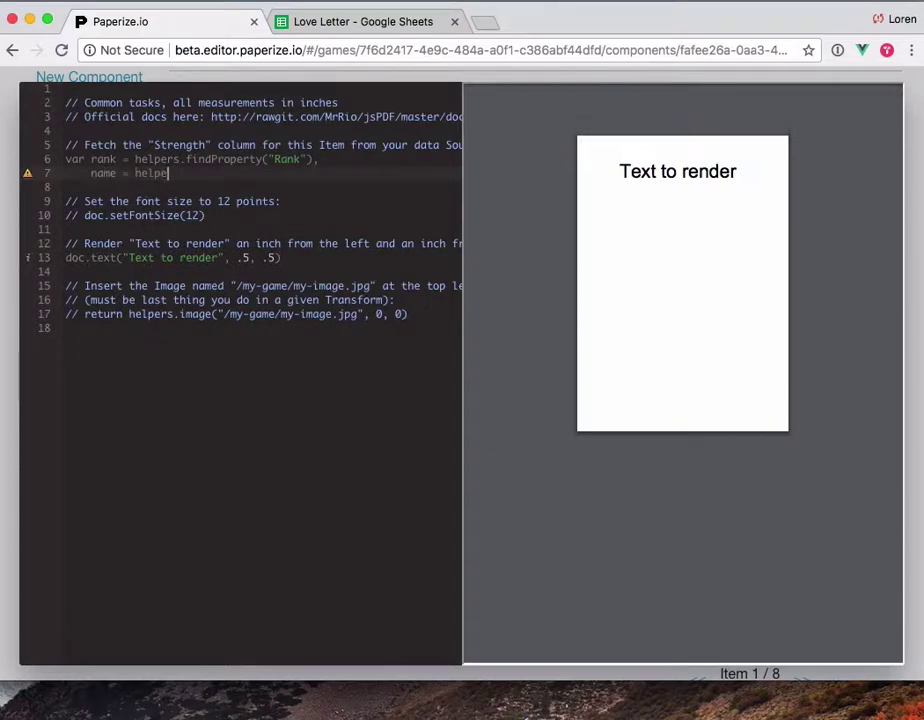
pyautogui.write('findPrope')
pyautogui.write('rty("Name')
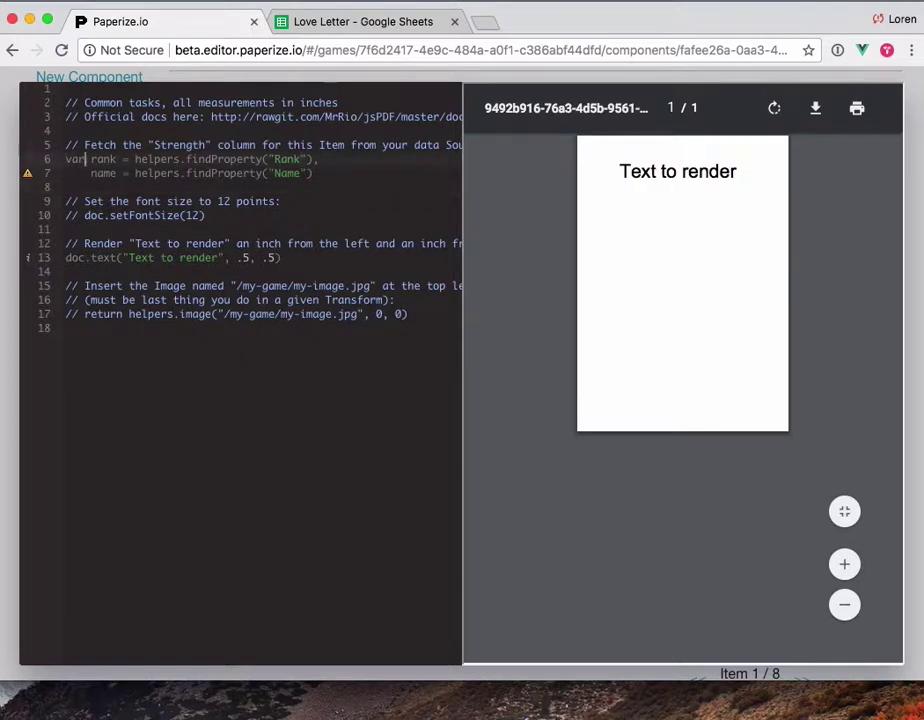
pyautogui.doubleClick(103, 173)
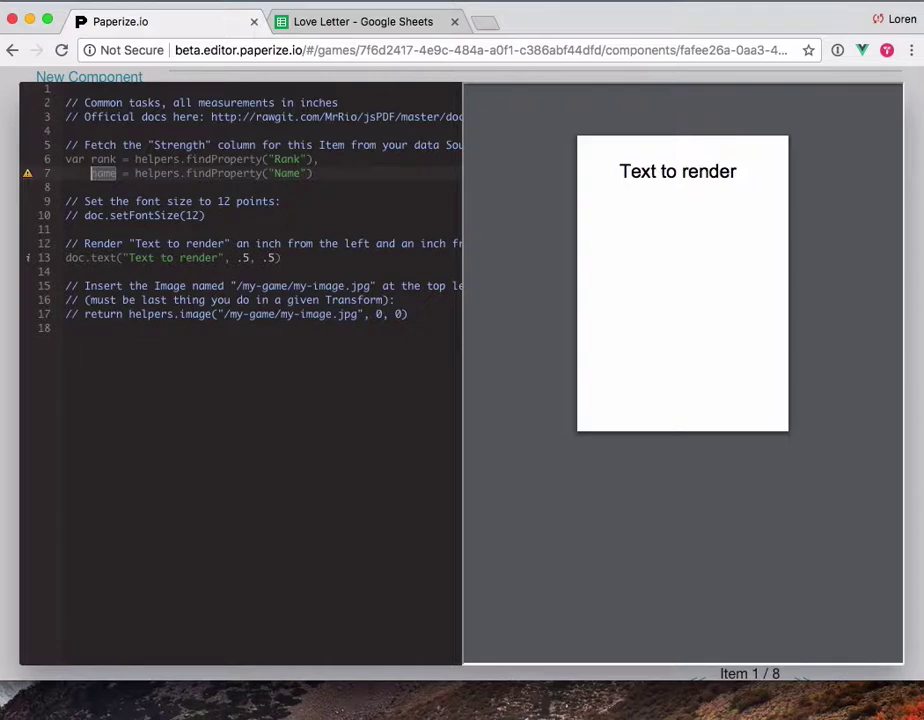
pyautogui.click(66, 187)
# Replace the "Text to render" string in the doc.text call with the rank variable.
pyautogui.click(66, 229)
pyautogui.click(128, 257)
pyautogui.moveTo(122, 257); pyautogui.dragTo(219, 257)
pyautogui.write('rank')
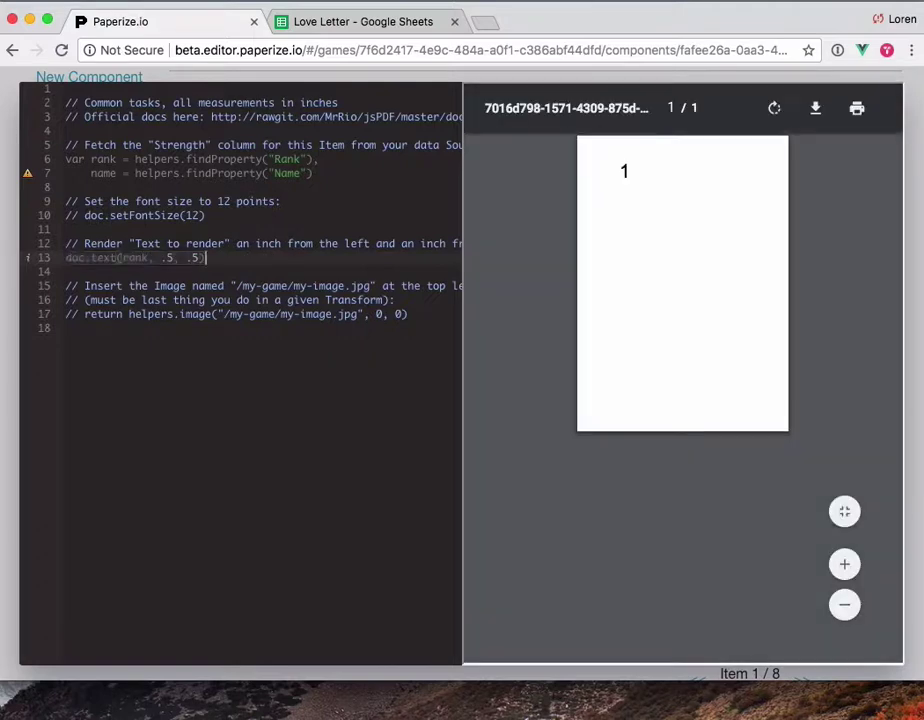
# Duplicate the doc.text line below the first and make the copy render the name variable at .5, .5.
pyautogui.press('Return')
pyautogui.write('doc.text(rank, .5, .5)')
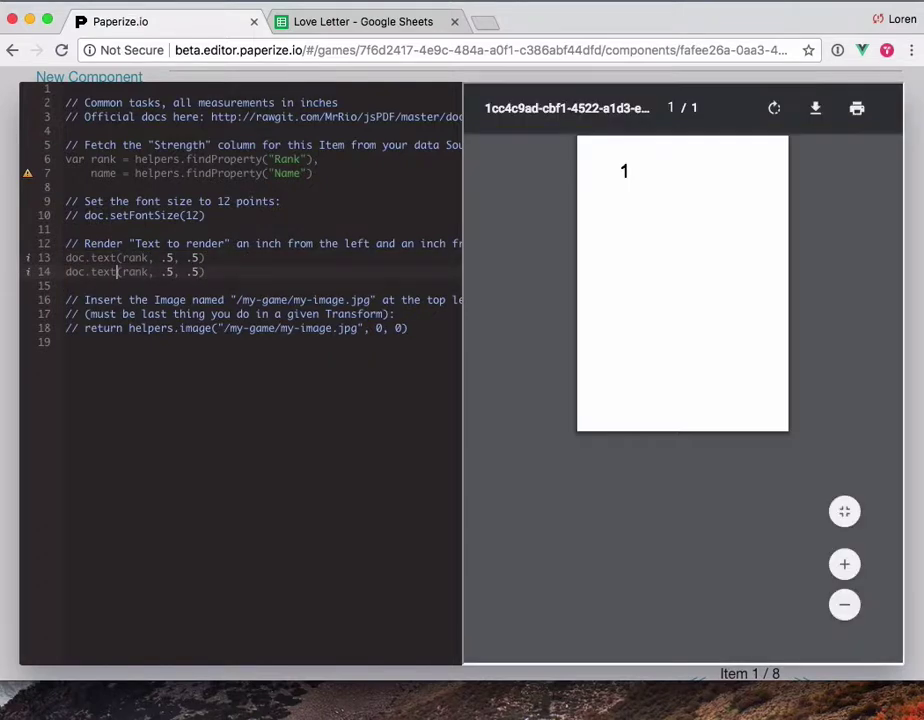
pyautogui.doubleClick(134, 271)
pyautogui.write('name')
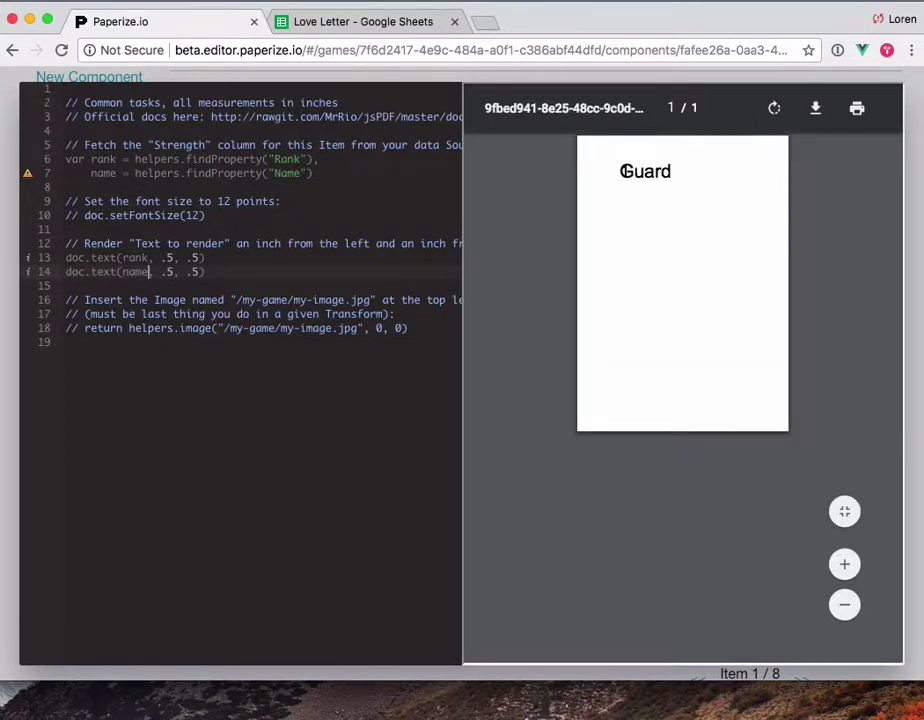
# Set the horizontal position of the rank text to .3.
pyautogui.click(150, 257)
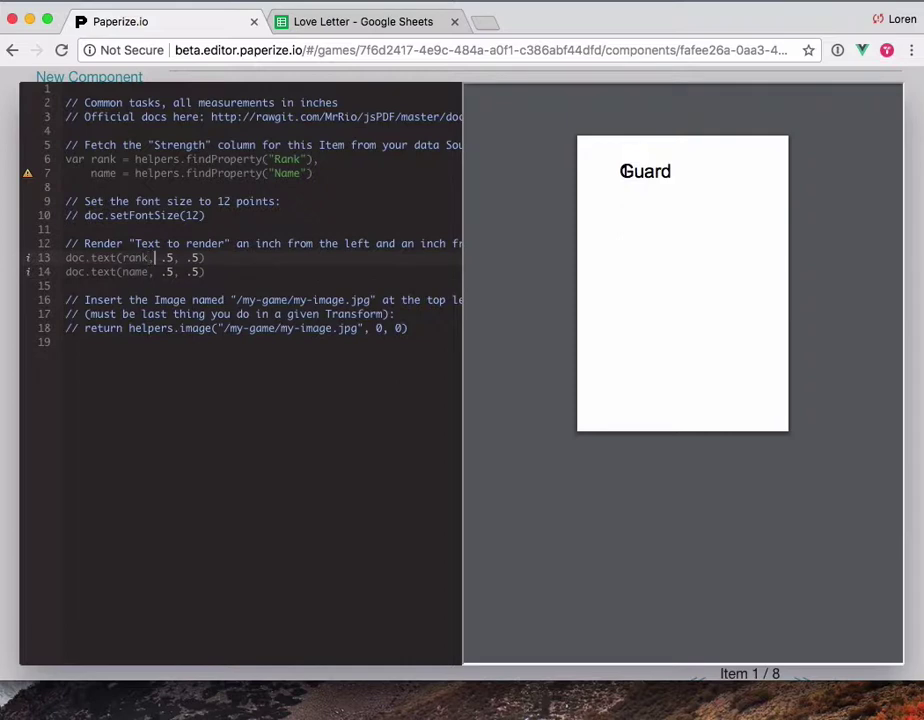
pyautogui.doubleClick(168, 257)
pyautogui.write('3')
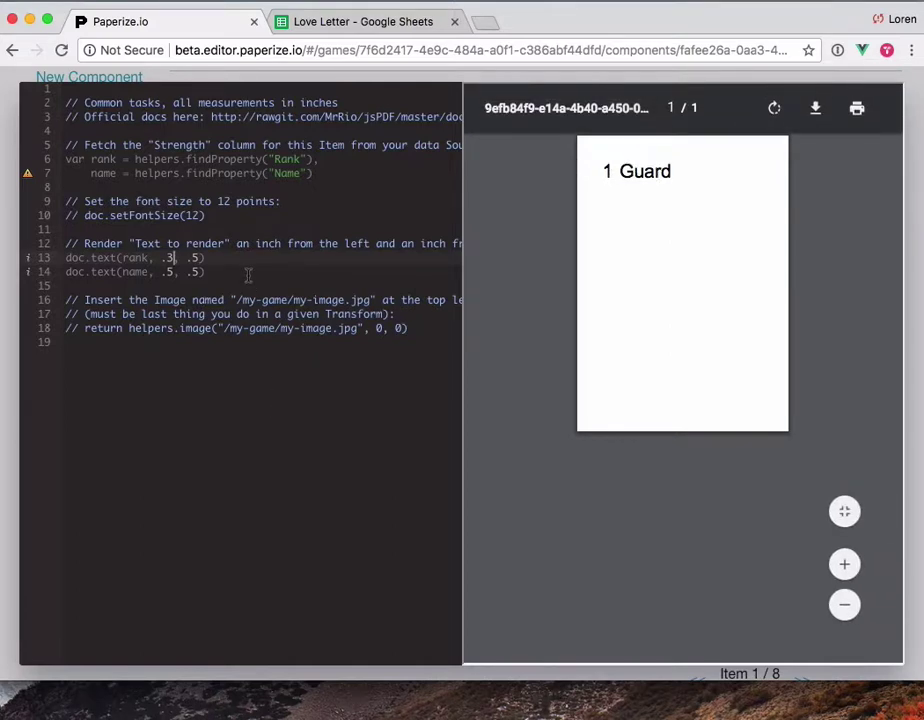
pyautogui.hscroll(2, 248, 274)
pyautogui.hscroll(-2, 248, 274)
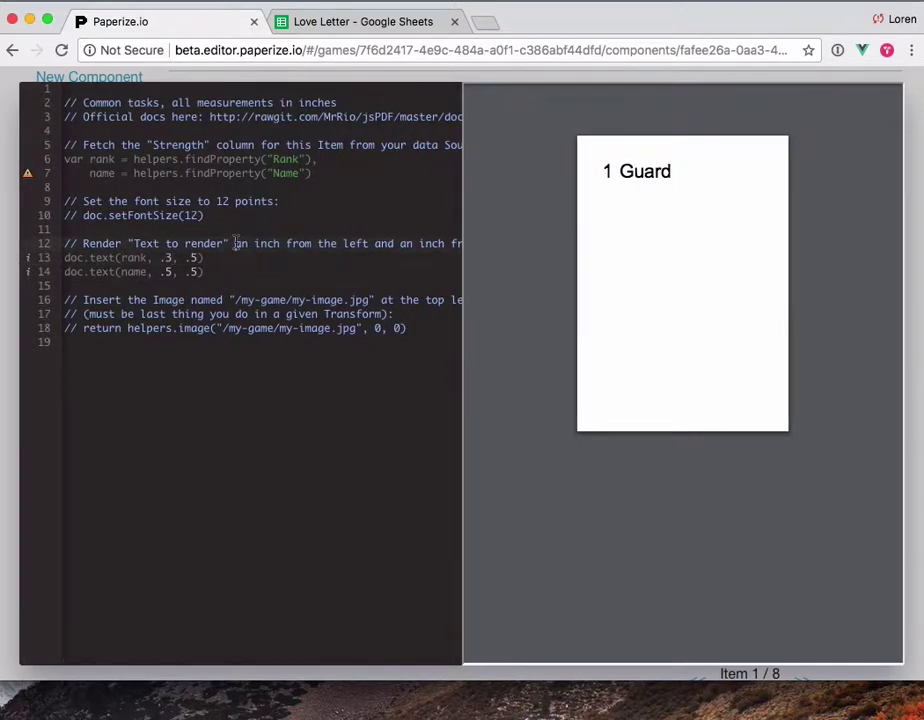
# Delete the font size and text rendering comments between the variable declarations and the doc.text lines.
pyautogui.click(236, 243)
pyautogui.press('End')
pyautogui.hotkey('shift', 'Up')
pyautogui.hotkey('shift', 'Up')
pyautogui.hotkey('shift', 'Up')
pyautogui.hotkey('shift', 'Up')
pyautogui.press('BackSpace')
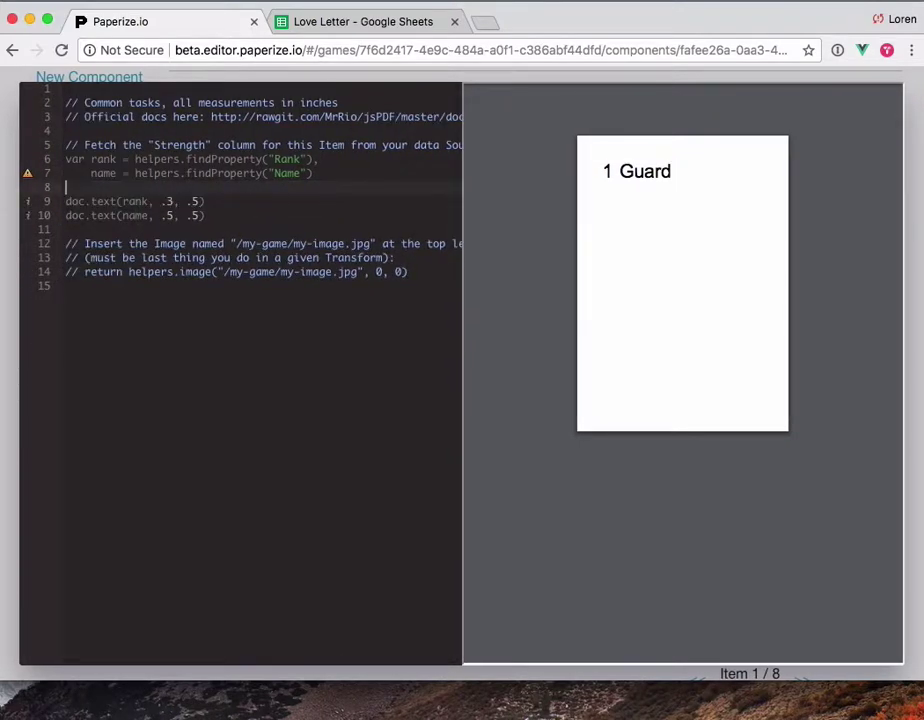
# Delete the image insertion comments below the doc.text lines.
pyautogui.click(66, 229)
pyautogui.hotkey('shift', 'Down')
pyautogui.hotkey('shift', 'Down')
pyautogui.hotkey('shift', 'Down')
pyautogui.hotkey('shift', 'Down')
pyautogui.press('BackSpace')
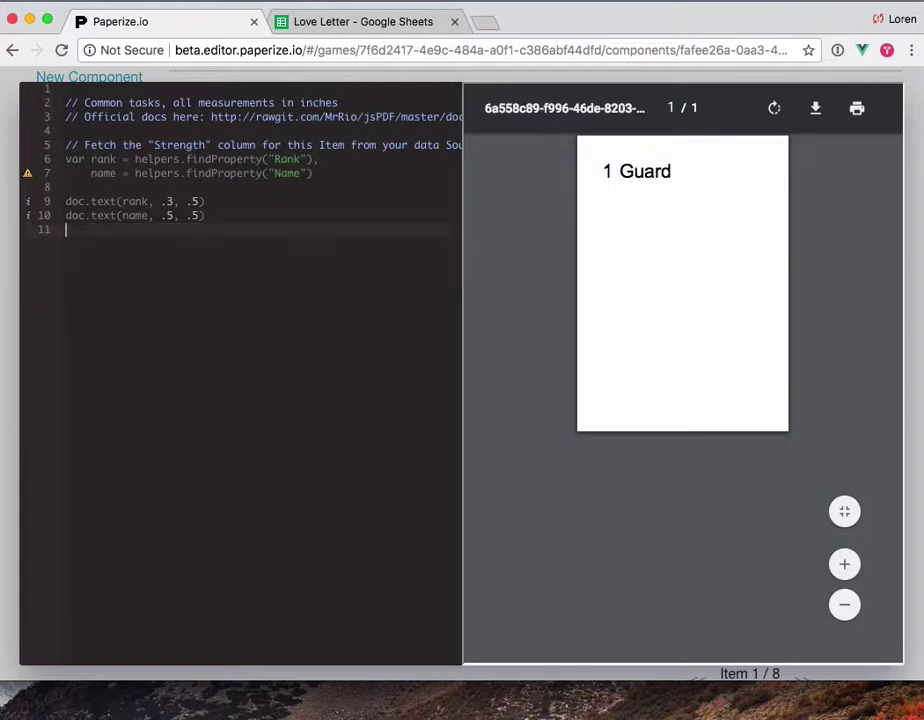
# Delete the remaining comment lines above the rank and name variables, and close the code editor.
pyautogui.press('Up')
pyautogui.press('Up')
pyautogui.press('Up')
pyautogui.press('Up')
pyautogui.press('Up')
pyautogui.hotkey('shift', 'Up')
pyautogui.hotkey('shift', 'Up')
pyautogui.hotkey('shift', 'Up')
pyautogui.hotkey('shift', 'Up')
pyautogui.hotkey('shift', 'Up')
pyautogui.press('BackSpace')
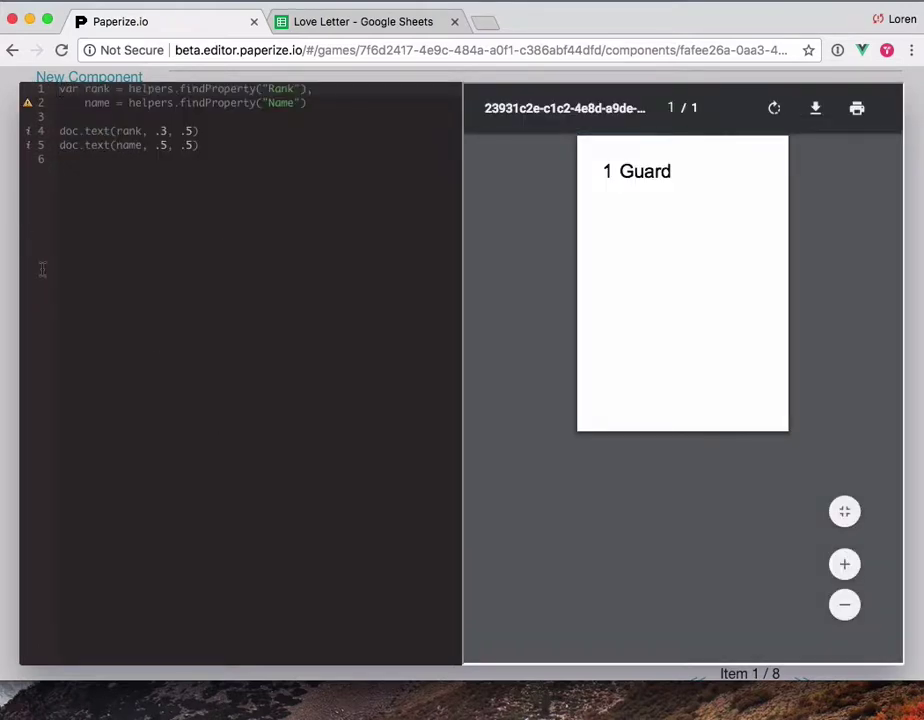
pyautogui.click(8, 309)
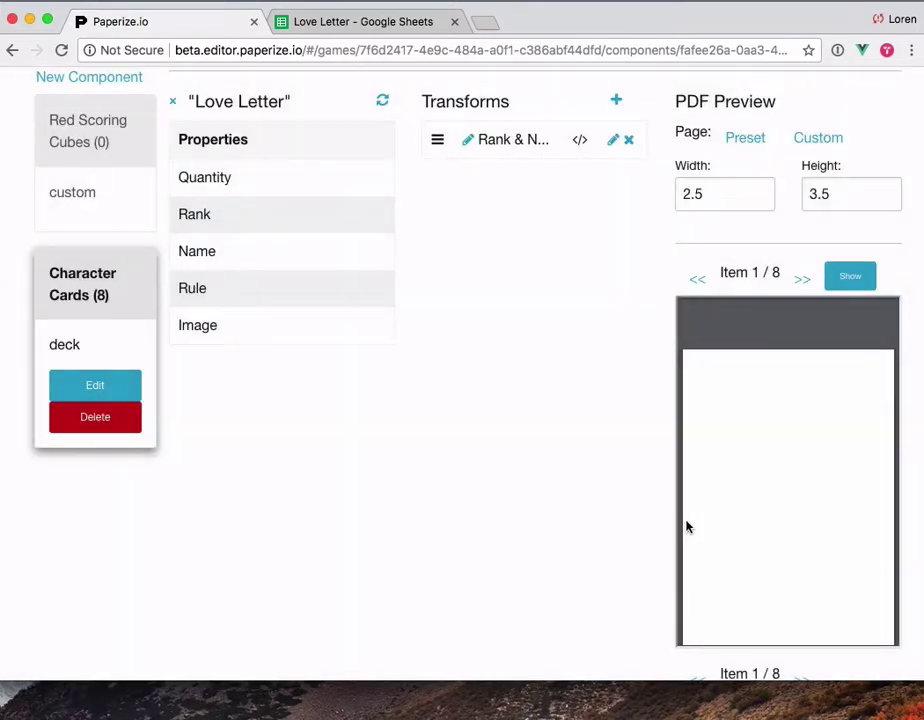
# Page through the PDF preview of the Character Cards from item 1 to item 8 to check each rank and name.
pyautogui.click(802, 280)
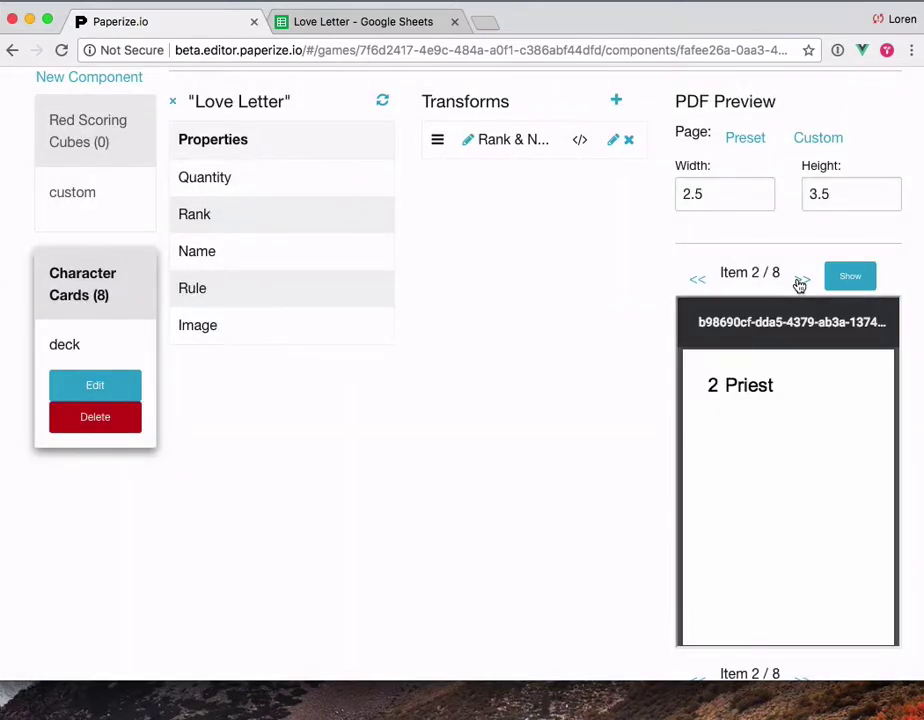
pyautogui.click(803, 282)
pyautogui.click(804, 283)
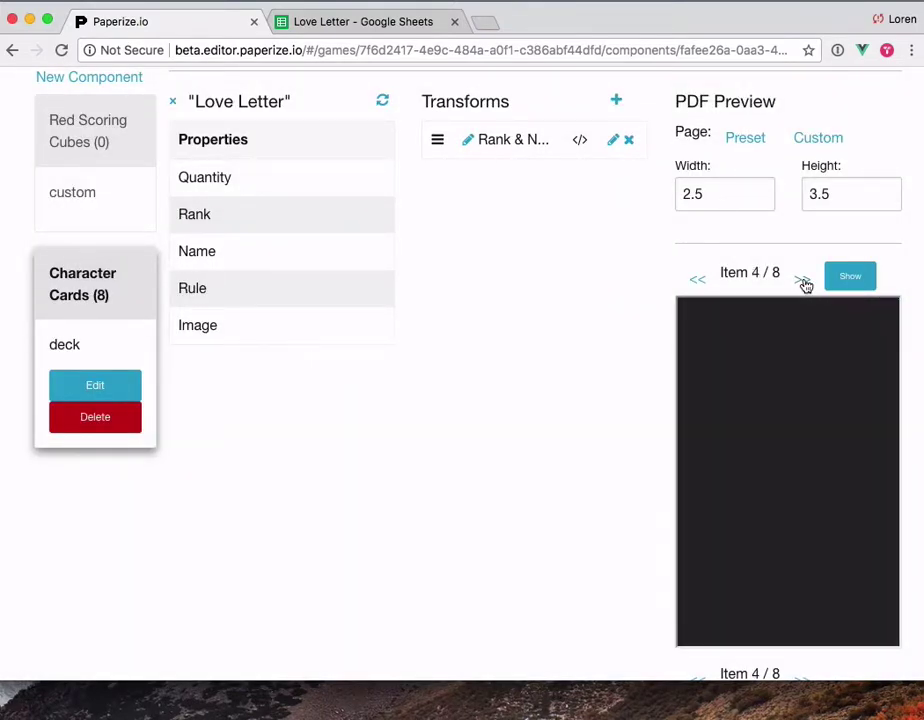
pyautogui.click(804, 283)
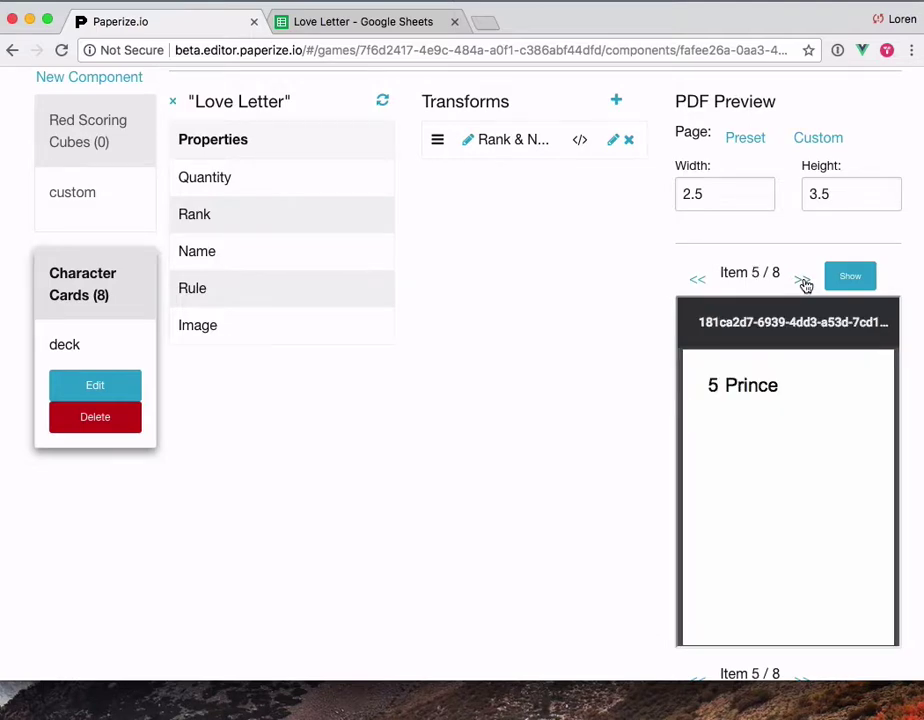
pyautogui.click(804, 283)
pyautogui.click(804, 283)
pyautogui.click(804, 283)
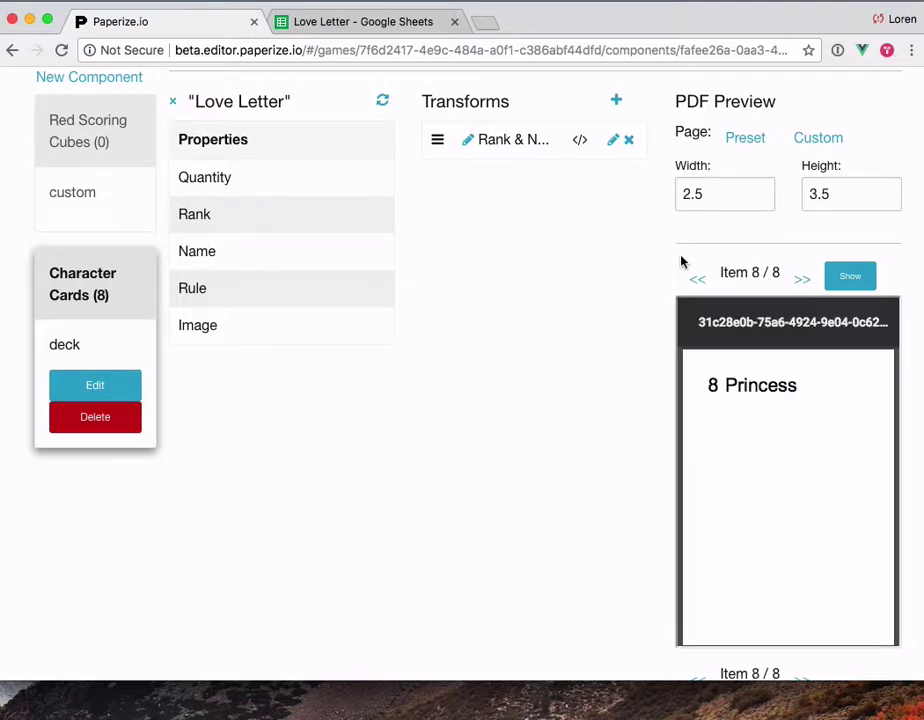
# Print the Love Letter game to a PDF and open the downloaded file.
pyautogui.scroll(5, 656, 258)
pyautogui.click(508, 138)
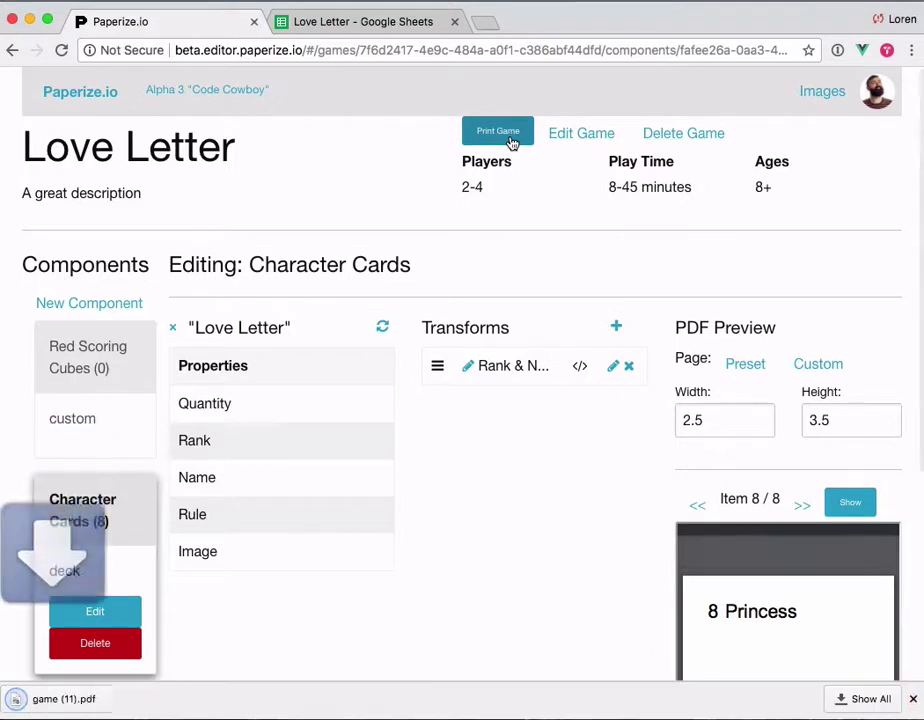
pyautogui.click(68, 698)
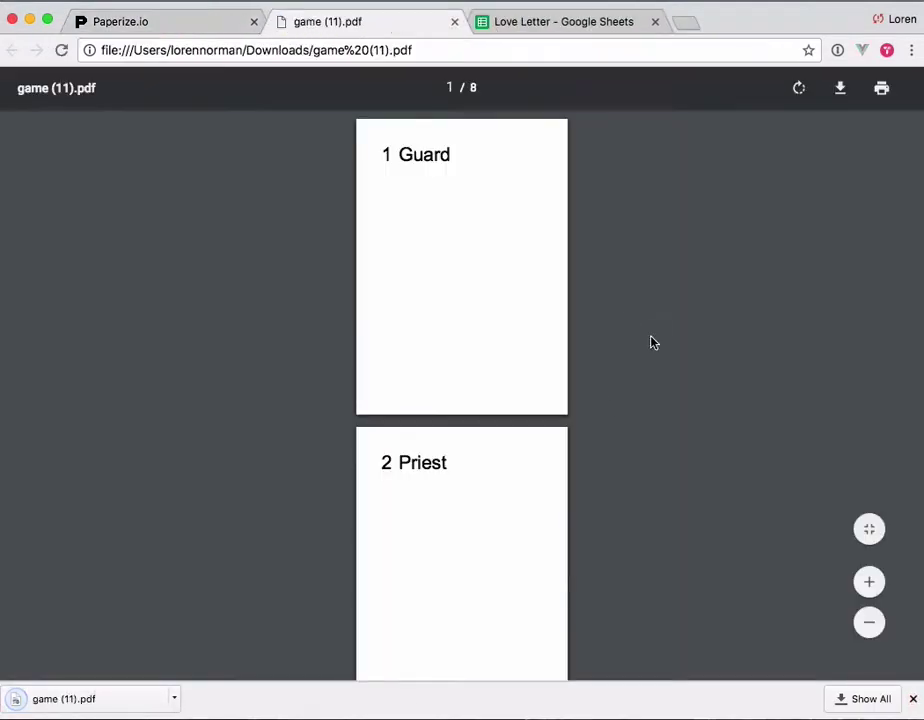
# Look through the card pages of the exported game PDF, and close it.
pyautogui.scroll(-10, 600, 407)
pyautogui.scroll(-13, 600, 409)
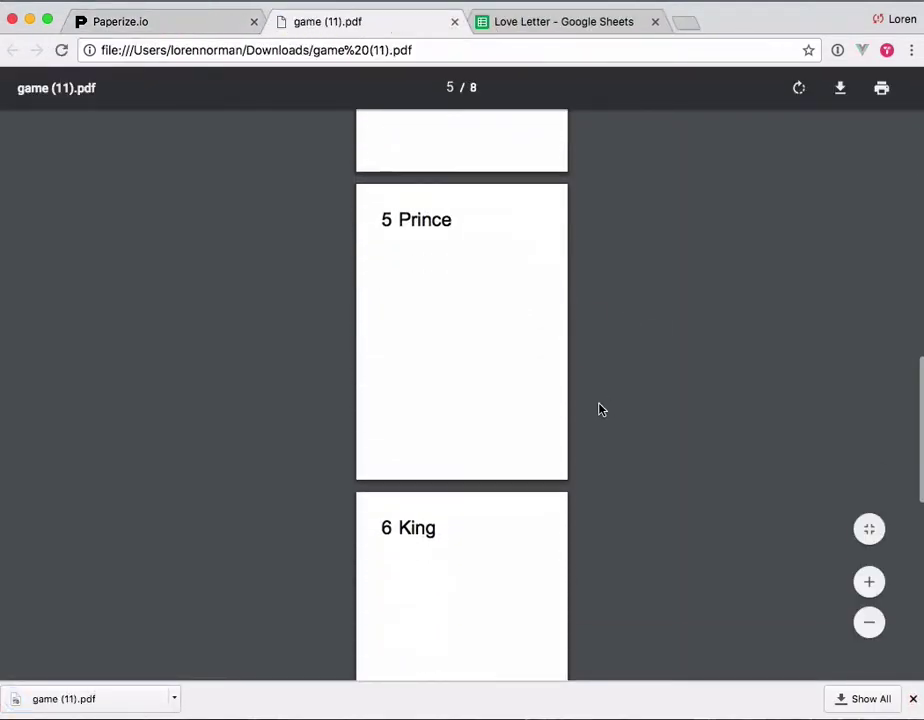
pyautogui.scroll(15, 600, 409)
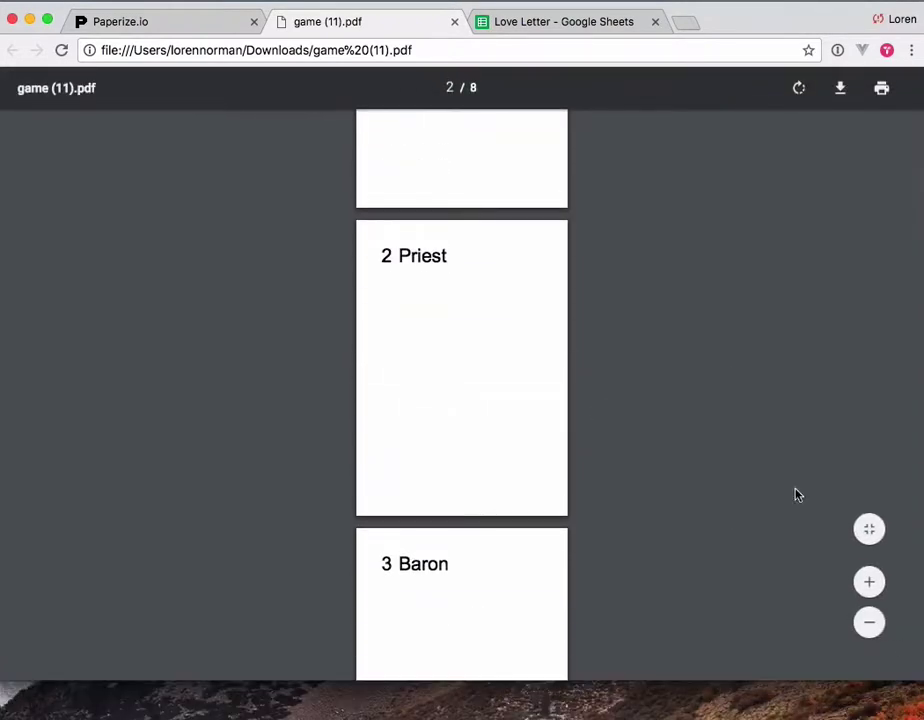
pyautogui.press('super+w')
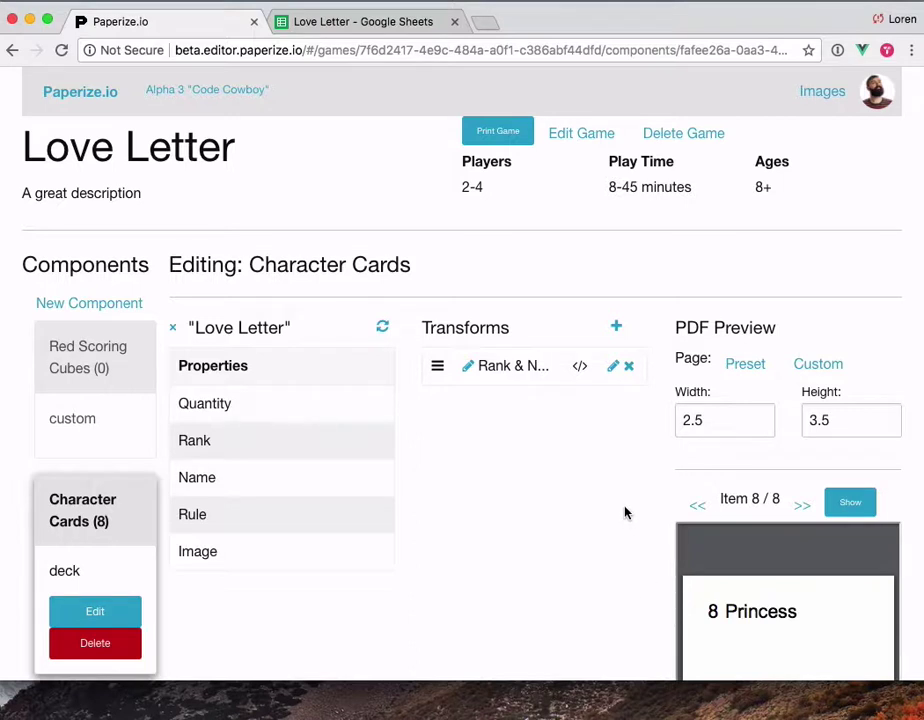
# Switch to the Love Letter Google Sheet and open the King row's image link.
pyautogui.click(336, 21)
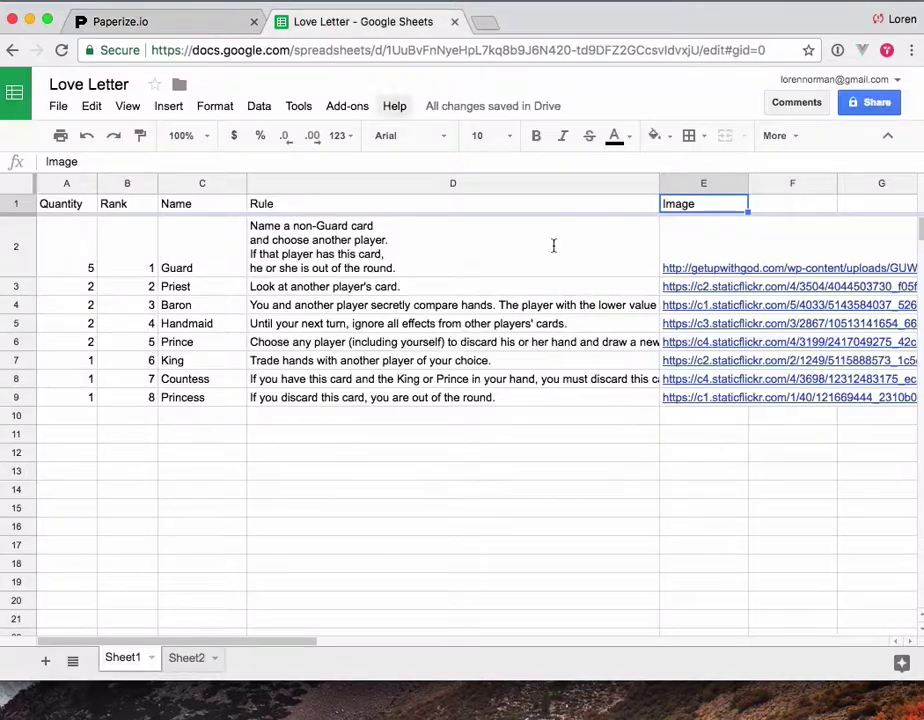
pyautogui.click(674, 362)
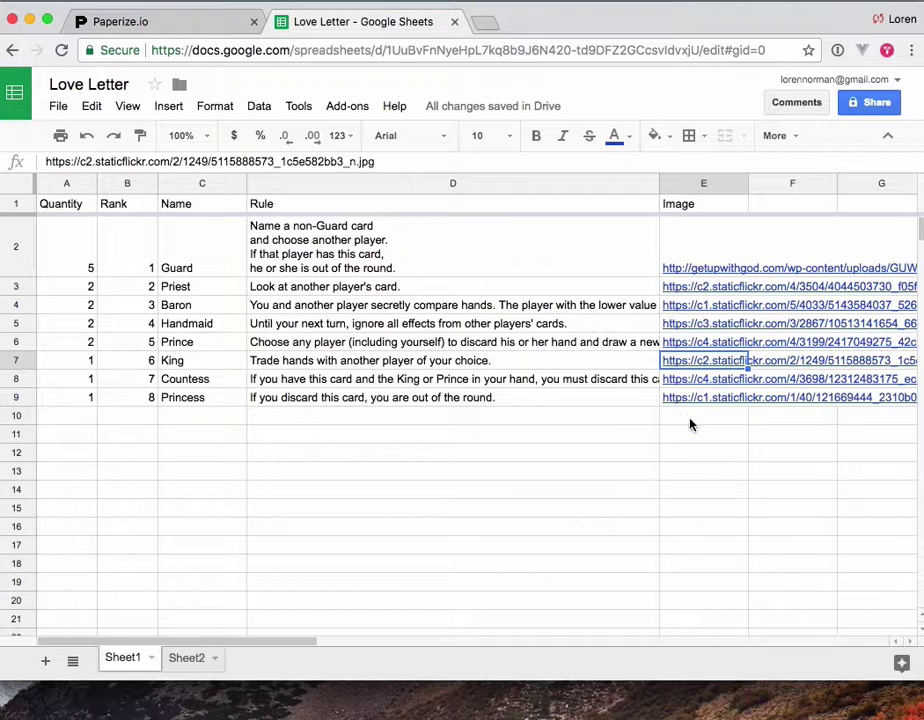
pyautogui.moveTo(683, 367)
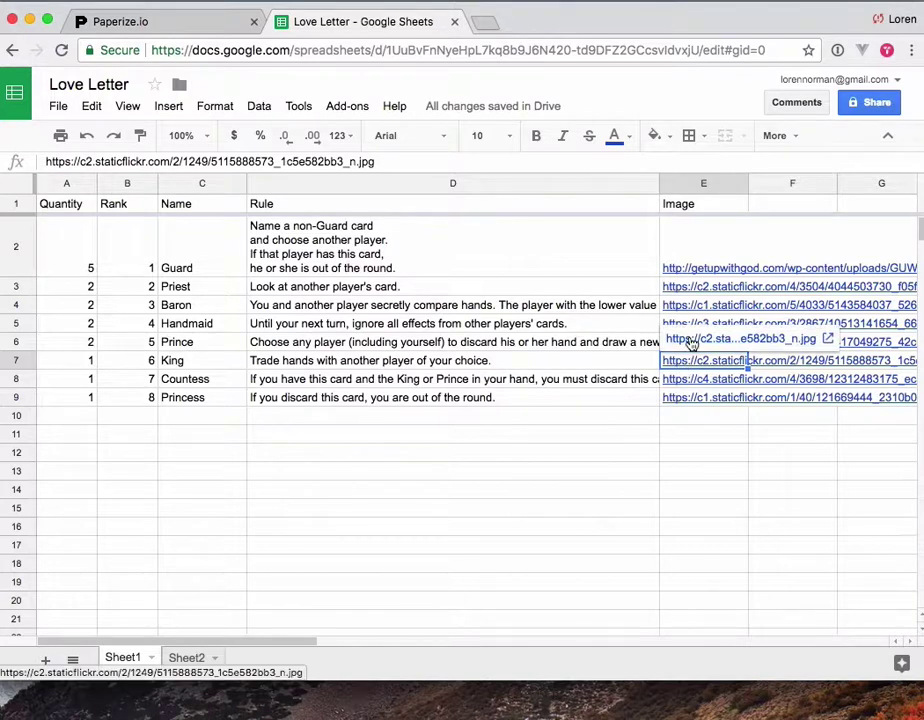
pyautogui.click(700, 340)
pyautogui.click(572, 22)
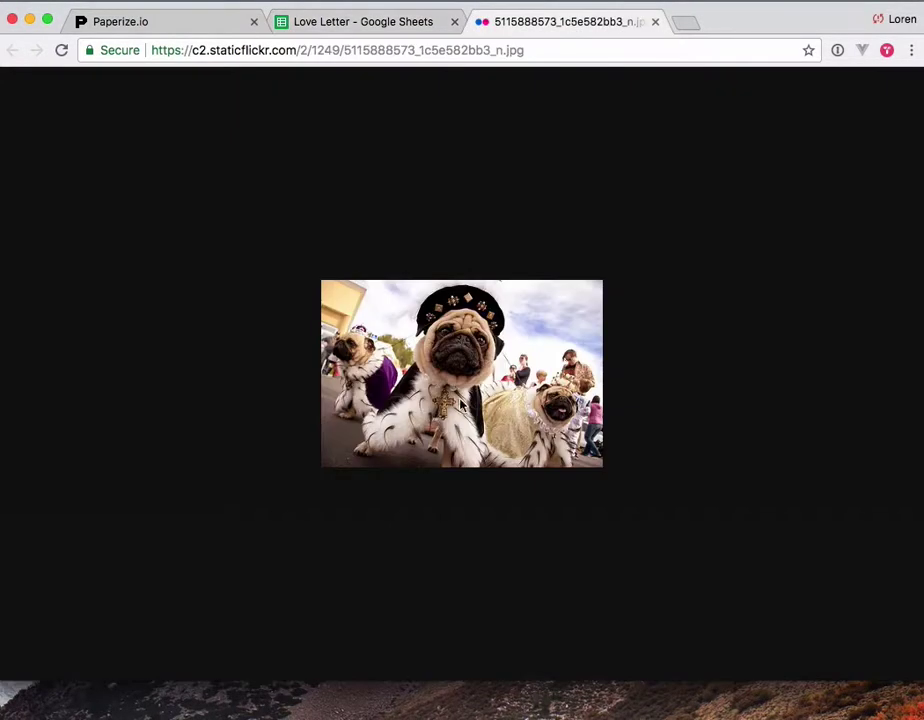
# Save the King picture to Downloads as king.jpg in JPEG format, replacing the existing file.
pyautogui.rightClick(423, 376)
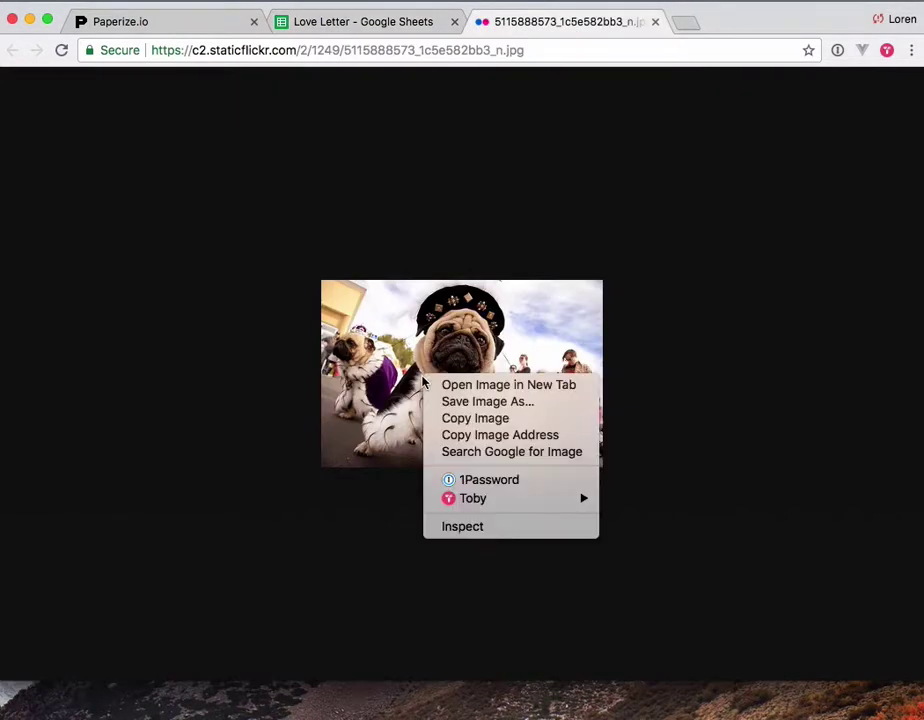
pyautogui.click(500, 402)
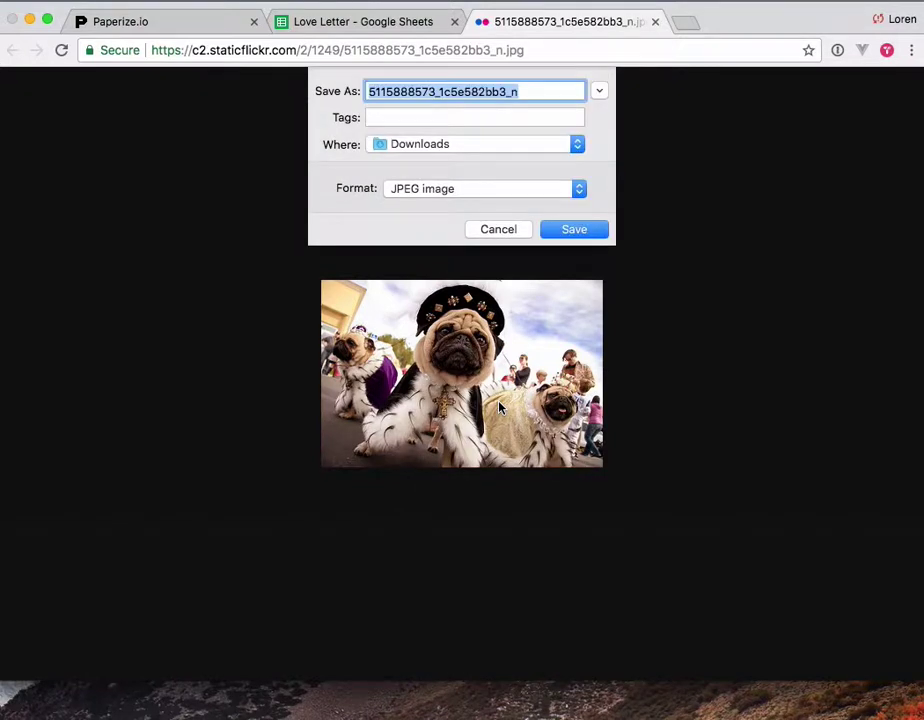
pyautogui.write('king')
pyautogui.click(553, 229)
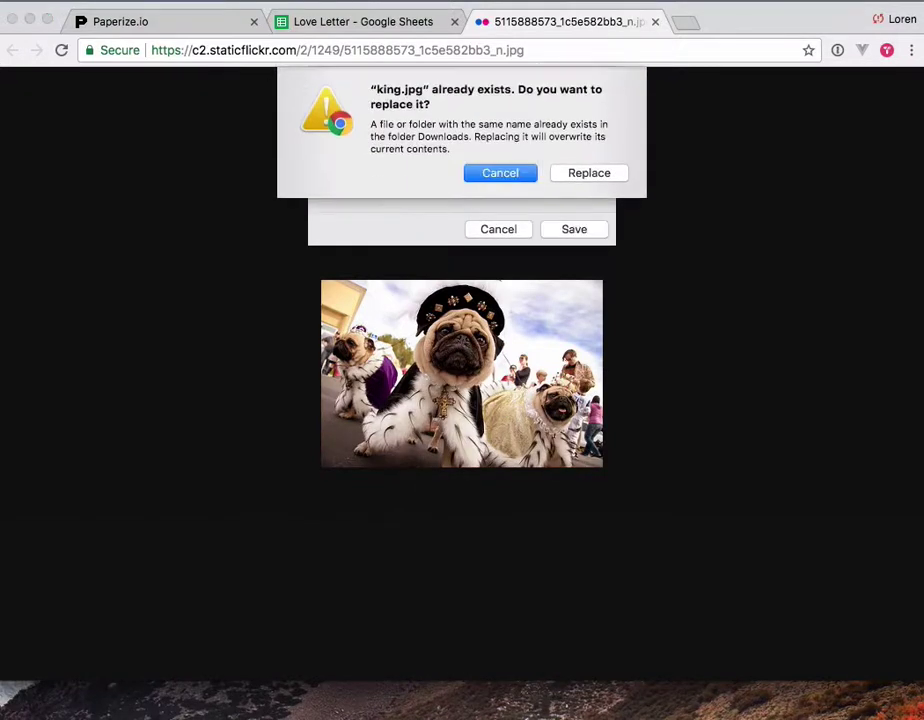
pyautogui.click(610, 175)
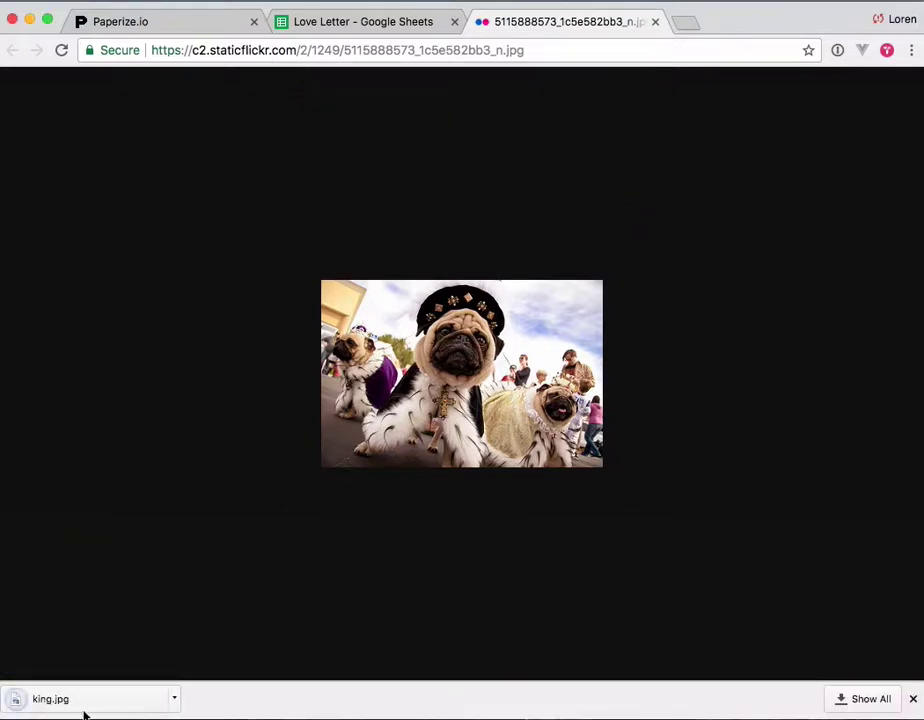
# Switch to Paperize and look through the image library's stored card images down to the end of the list.
pyautogui.click(155, 28)
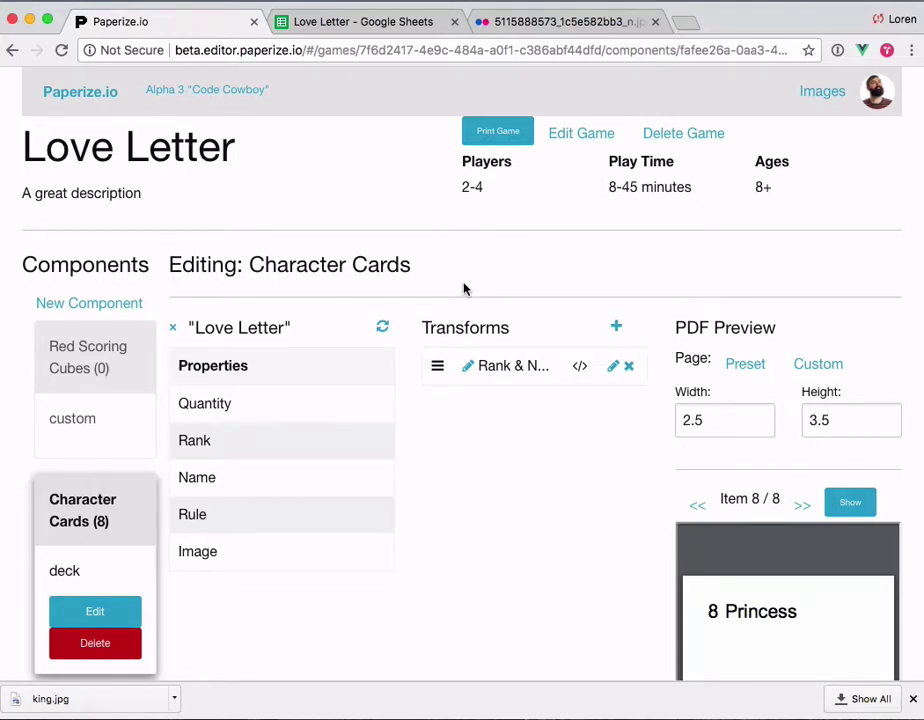
pyautogui.click(806, 96)
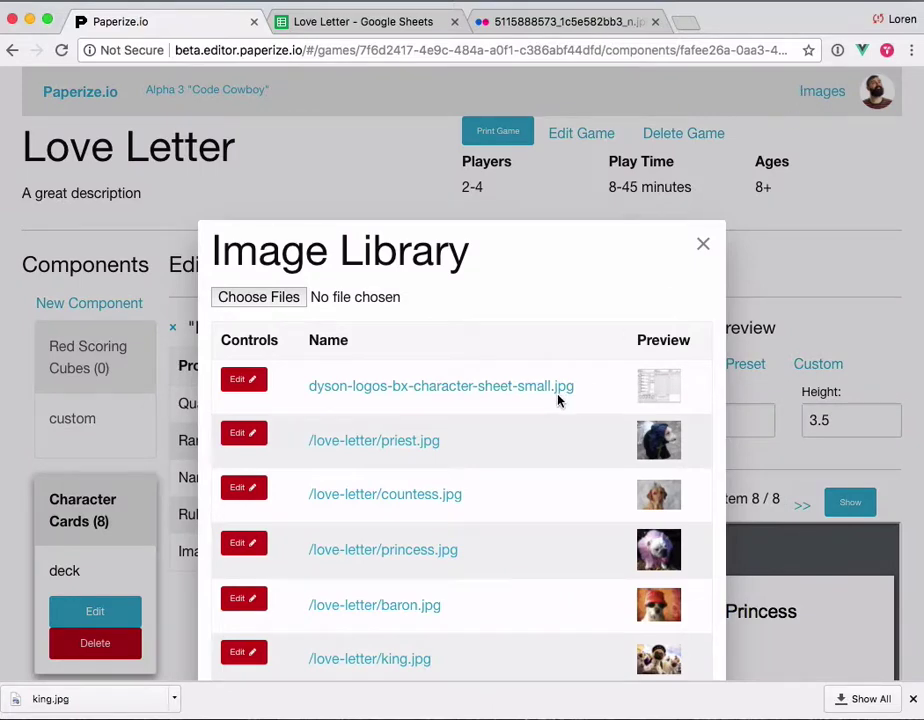
pyautogui.scroll(-5, 558, 400)
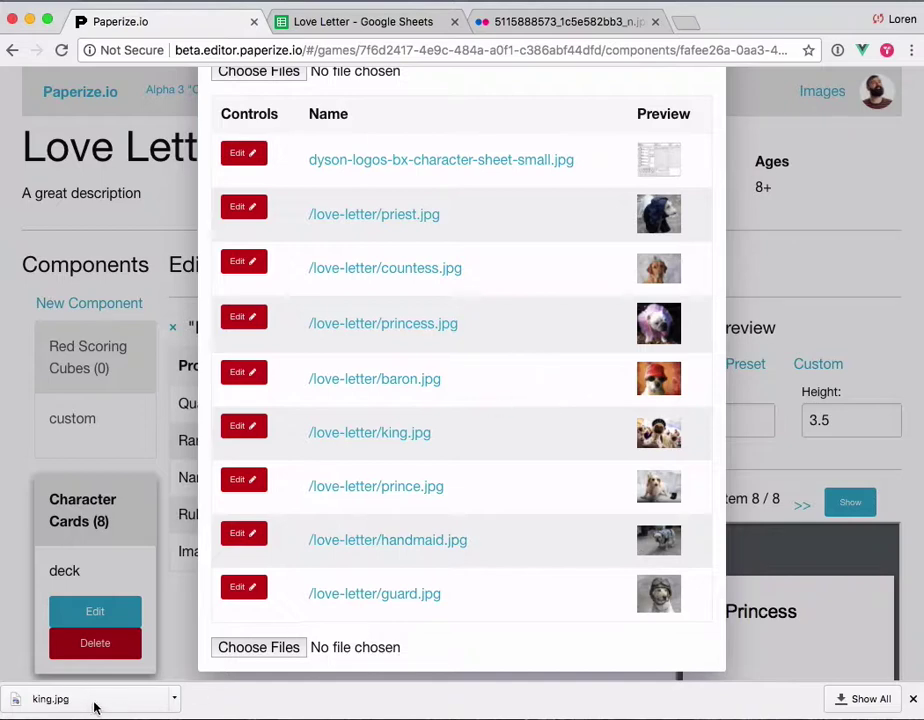
pyautogui.moveTo(93, 707); pyautogui.dragTo(295, 653)
# Step through the editable /love-letter image names in the library to examine their naming pattern, and close the library.
pyautogui.click(375, 215)
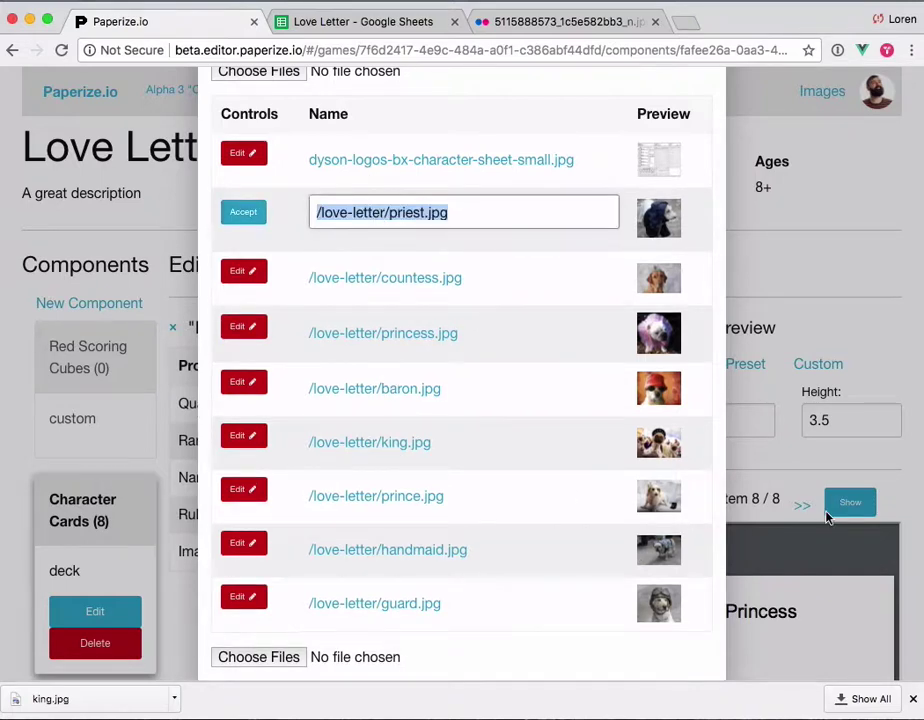
pyautogui.press('Right')
pyautogui.press('Down')
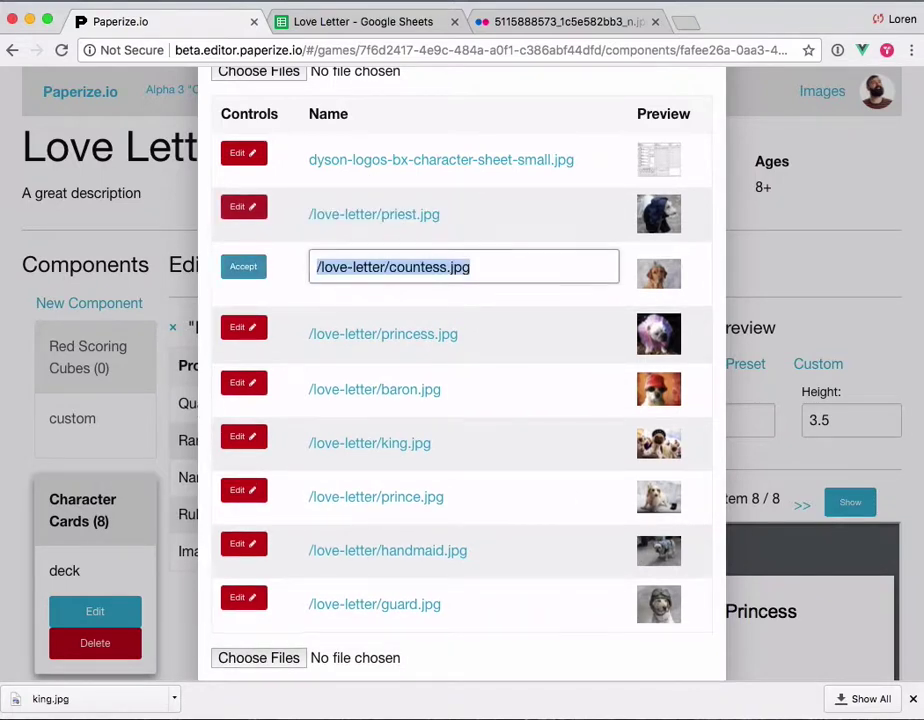
pyautogui.press('Down')
pyautogui.press('Down')
pyautogui.press('Down')
pyautogui.press('Down')
pyautogui.press('Down')
pyautogui.press('Up')
pyautogui.press('Up')
pyautogui.press('Up')
pyautogui.press('Up')
pyautogui.press('Up')
pyautogui.press('Right')
pyautogui.press('Down')
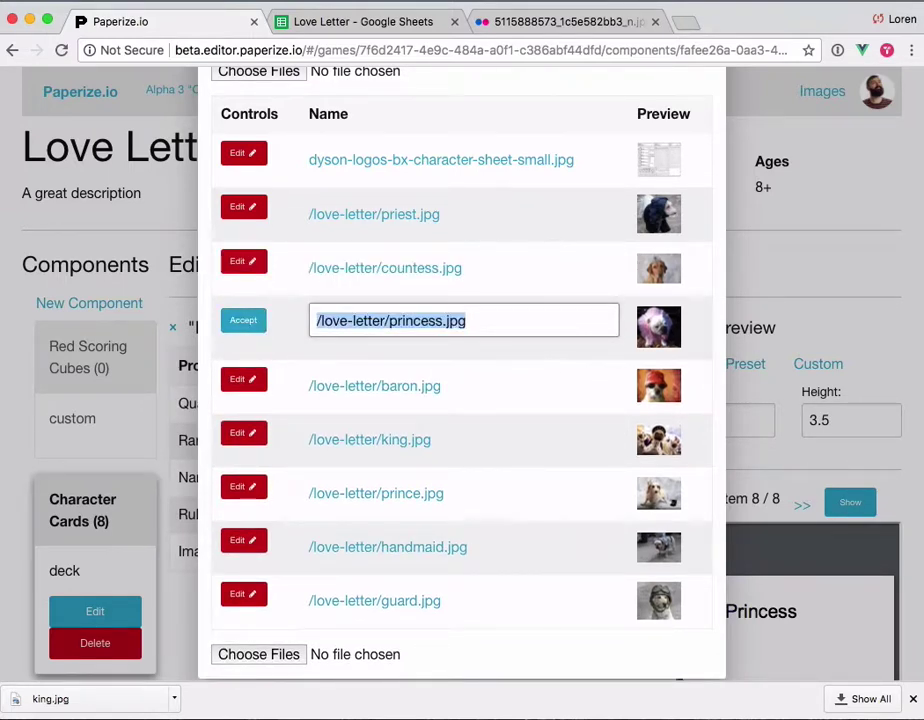
pyautogui.press('Right')
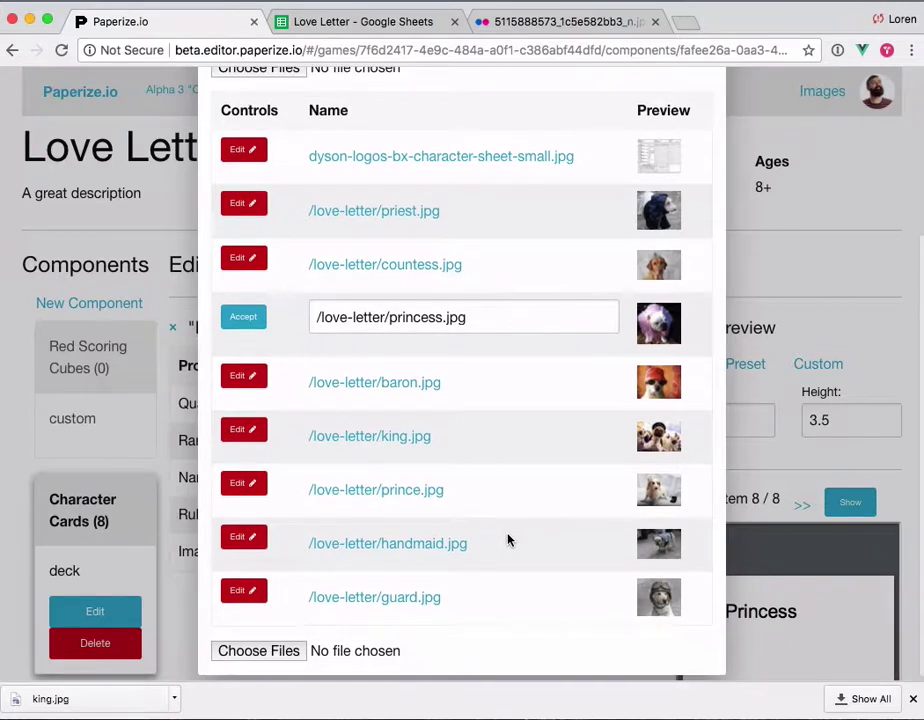
pyautogui.scroll(1, 507, 542)
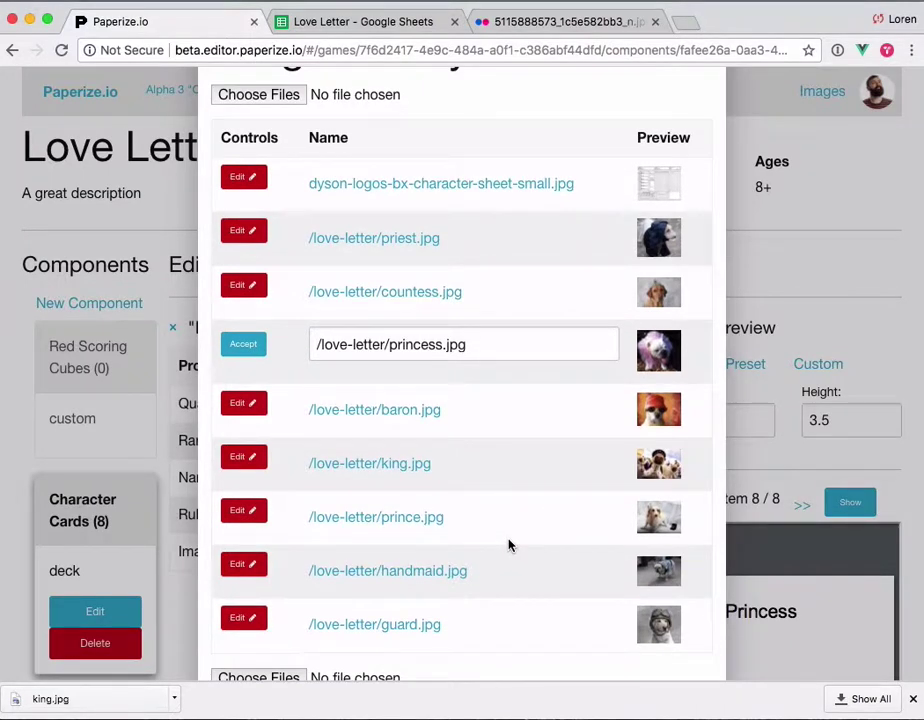
pyautogui.click(800, 268)
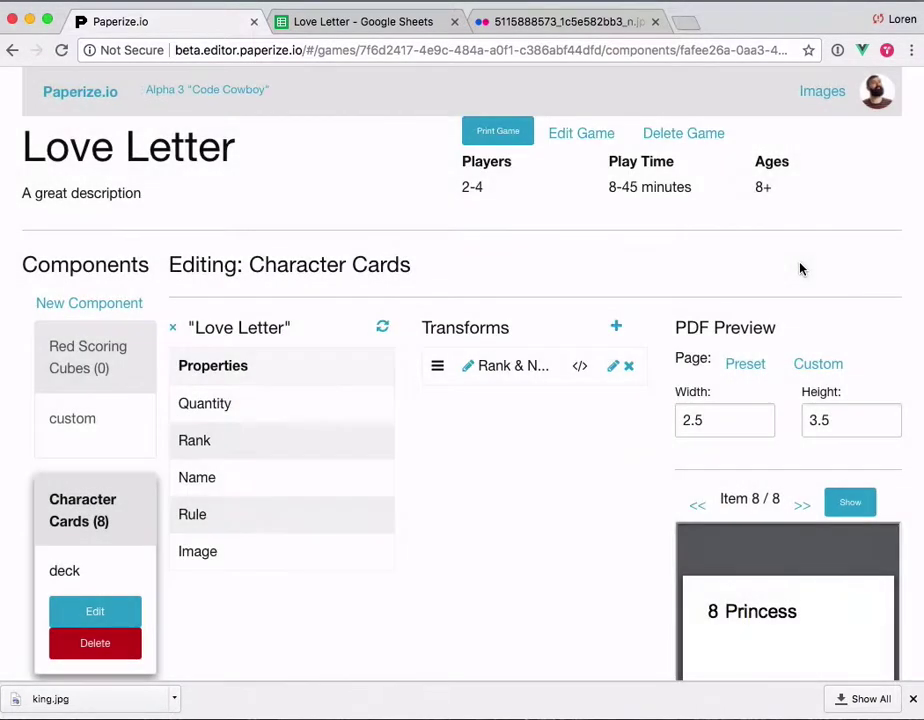
# Add a second transform to the Character Cards and name it Image.
pyautogui.click(616, 330)
pyautogui.click(466, 406)
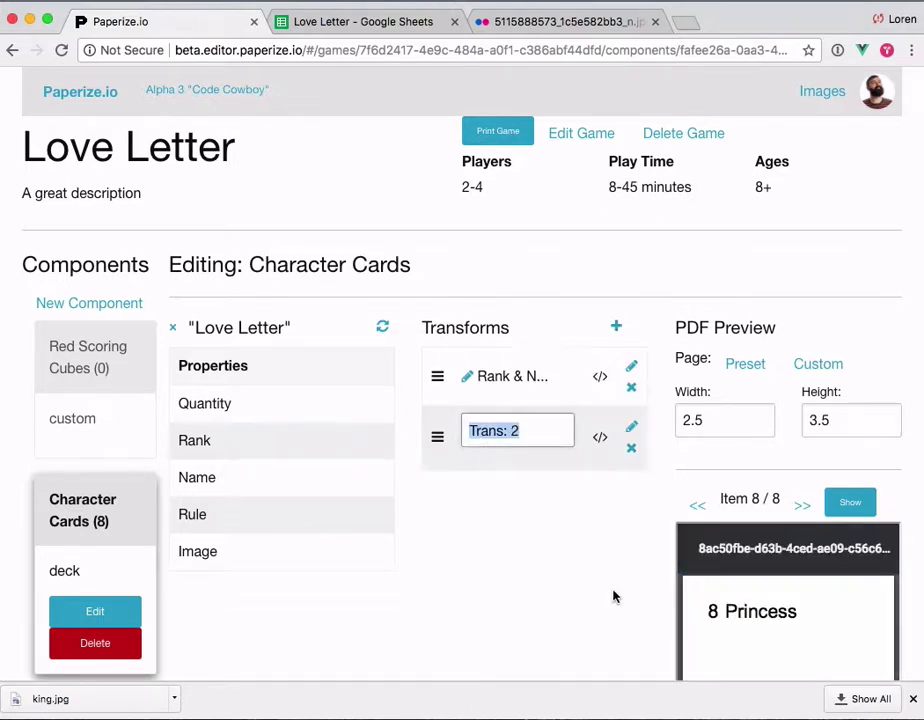
pyautogui.write('Image')
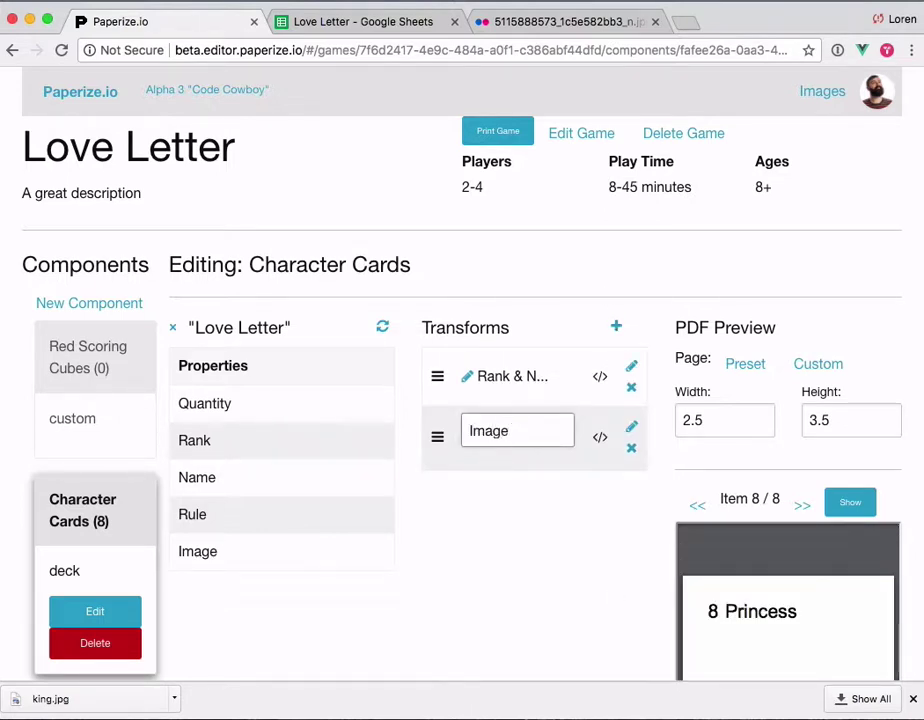
pyautogui.press('Tab')
# Open the Image transform's code and uncomment its return helpers.image line.
pyautogui.click(580, 402)
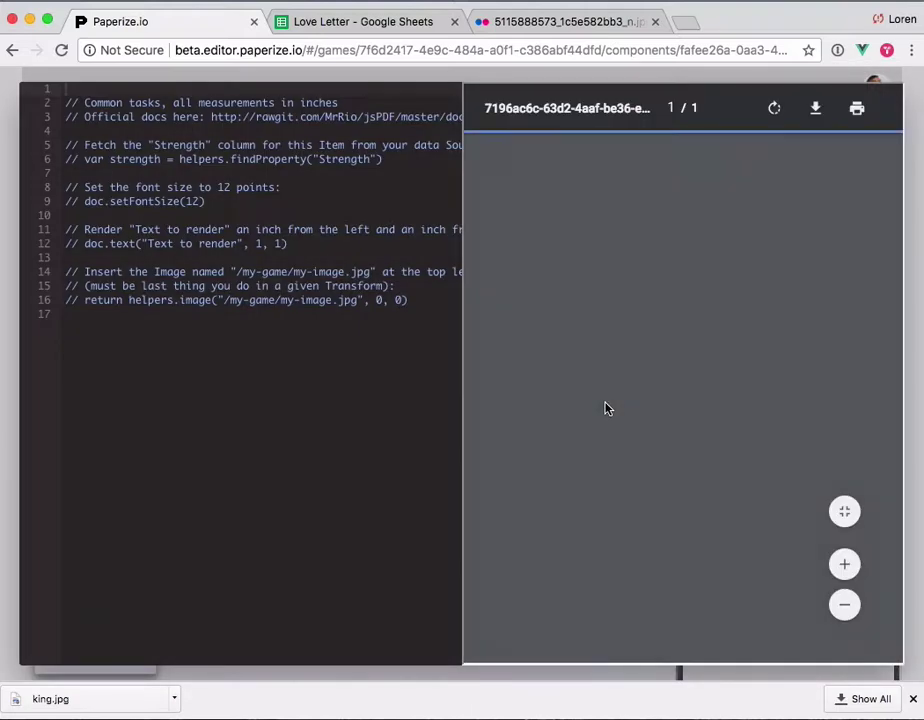
pyautogui.click(128, 300)
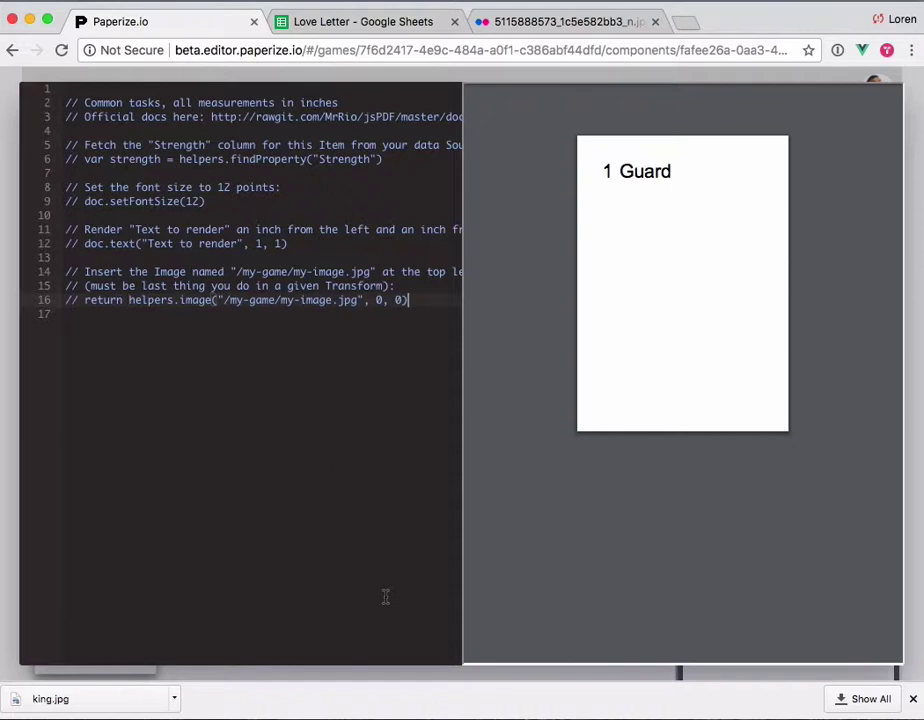
pyautogui.hotkey('shift', 'Home')
pyautogui.press('super+slash')
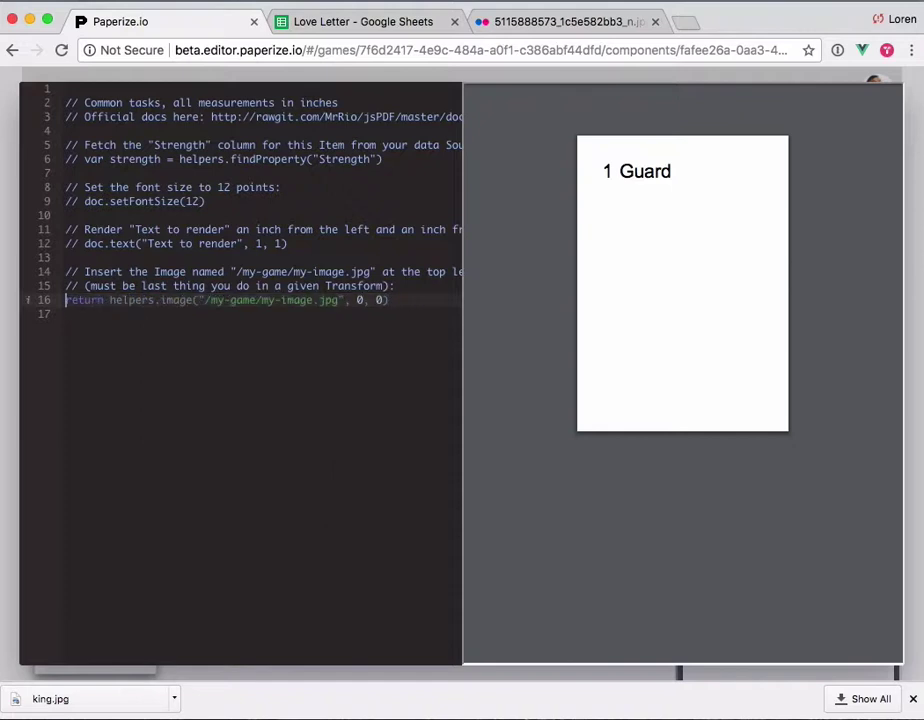
# Delete the sample comment lines, keeping only the commented findProperty("Strength") line and the helpers.image return line.
pyautogui.hotkey('shift', 'Up')
pyautogui.hotkey('shift', 'Up')
pyautogui.hotkey('shift', 'Up')
pyautogui.hotkey('shift', 'Up')
pyautogui.hotkey('shift', 'Up')
pyautogui.hotkey('shift', 'Up')
pyautogui.hotkey('shift', 'Up')
pyautogui.hotkey('shift', 'Up')
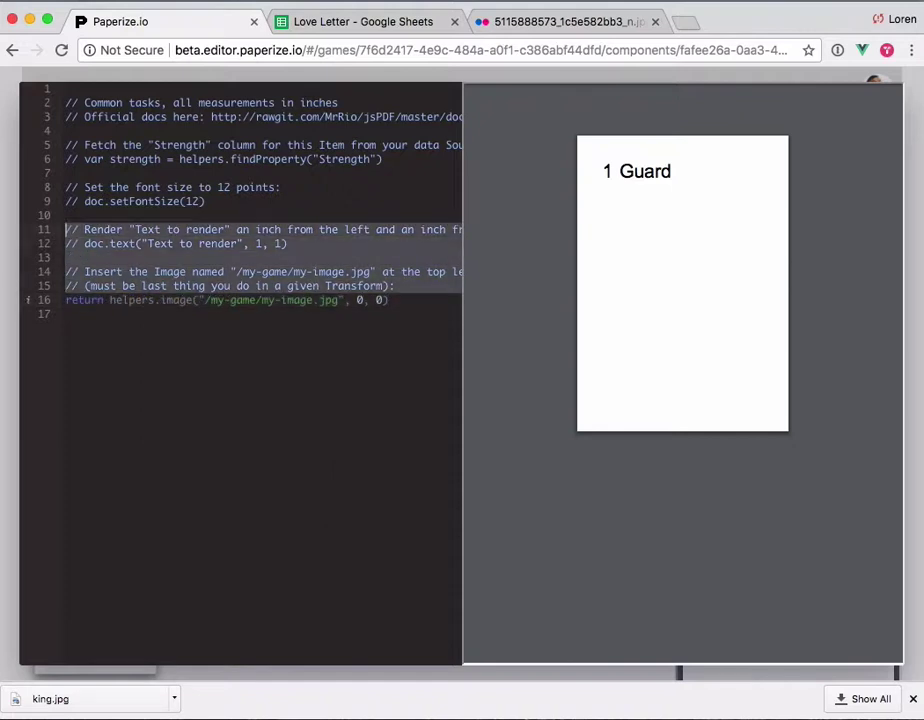
pyautogui.press('BackSpace')
pyautogui.press('Up')
pyautogui.hotkey('shift', 'Up')
pyautogui.hotkey('shift', 'Up')
pyautogui.hotkey('shift', 'Up')
pyautogui.hotkey('shift', 'Up')
pyautogui.hotkey('shift', 'Up')
pyautogui.press('BackSpace')
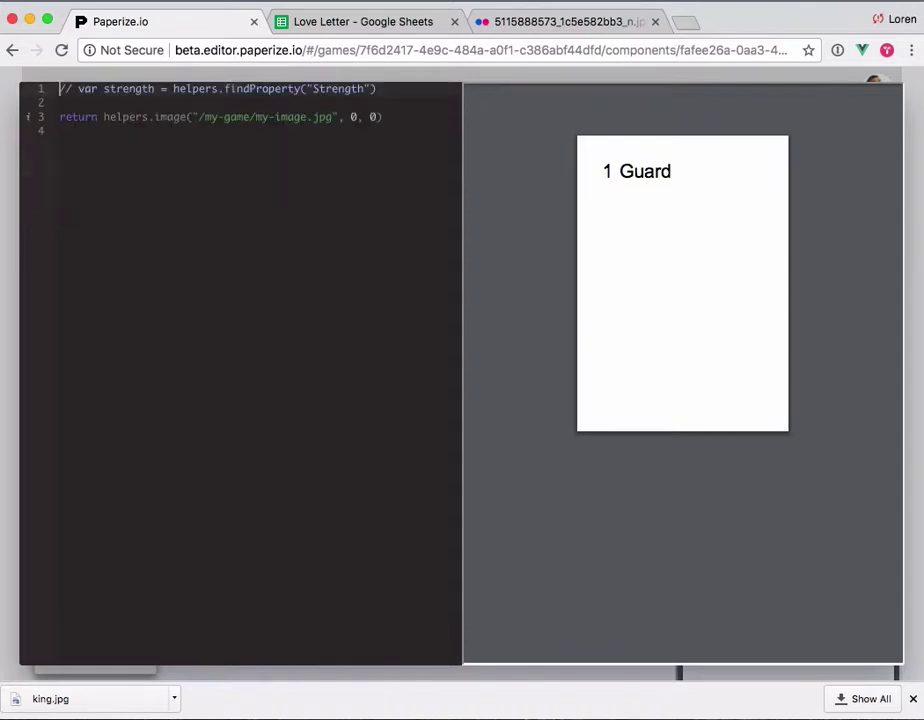
# Change the path in the helpers.image call to "/love-letter/king.jpg".
pyautogui.press('Down')
pyautogui.press('Down')
pyautogui.hotkey('alt', 'shift', 'Right')
pyautogui.hotkey('alt', 'shift', 'Right')
pyautogui.hotkey('alt', 'shift', 'Right')
pyautogui.hotkey('alt', 'shift', 'Right')
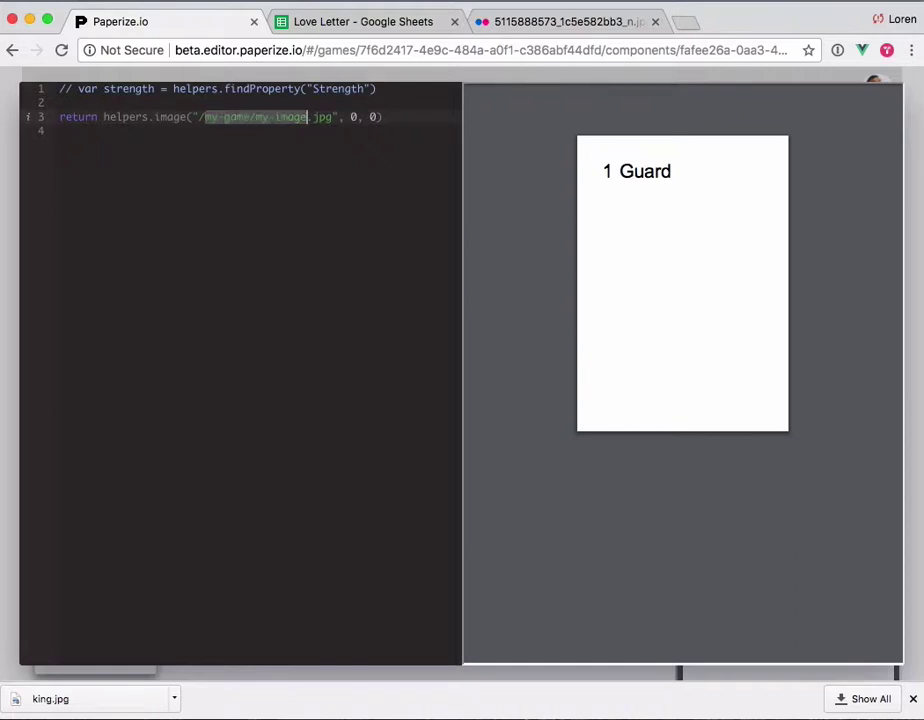
pyautogui.write('love-letter/')
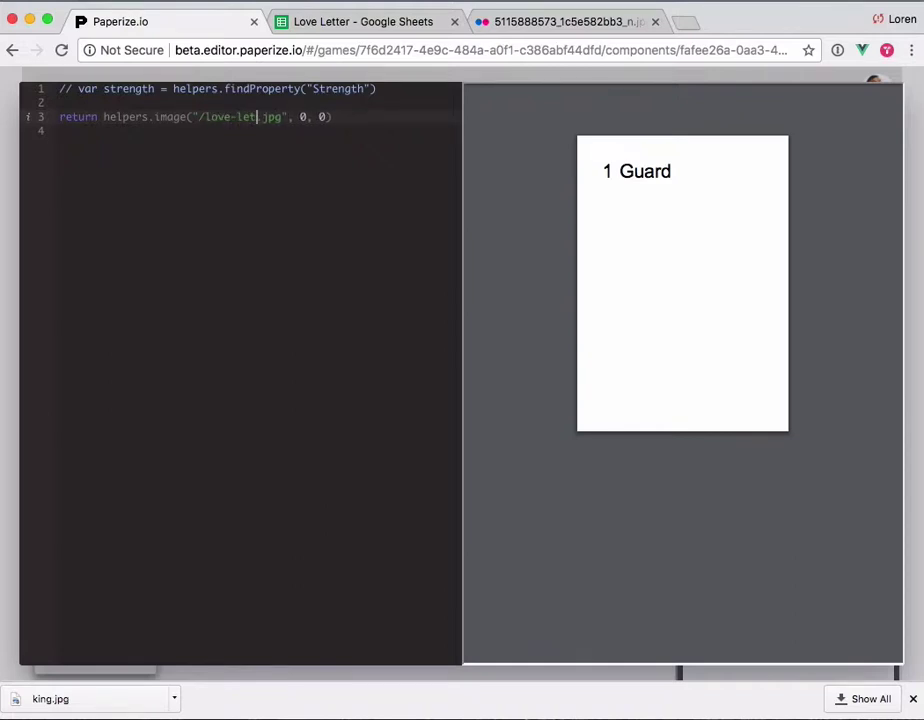
pyautogui.write('king')
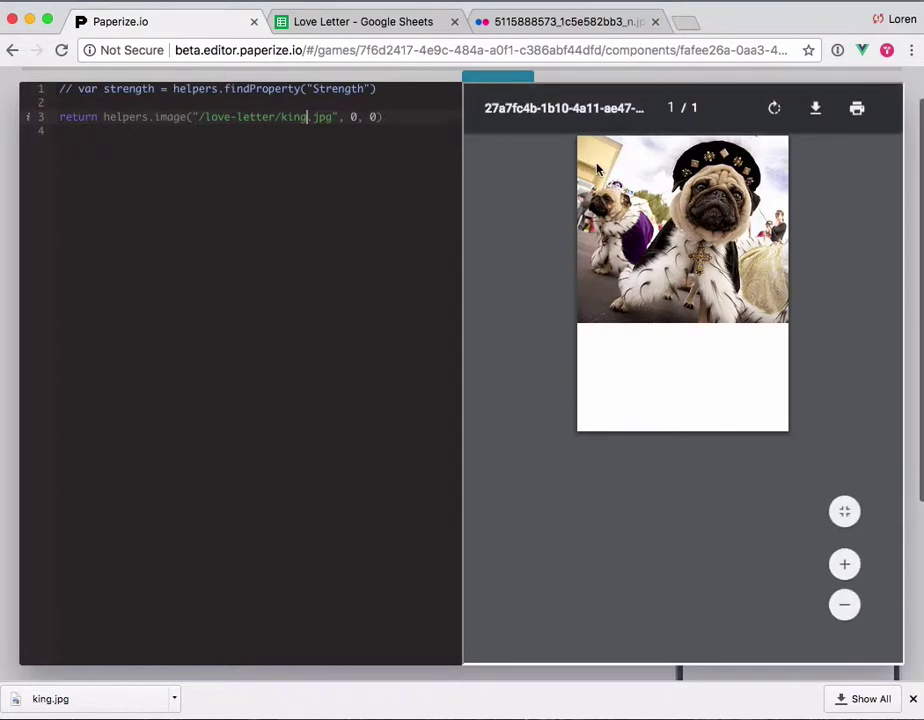
# Close the code editor and check item 7 of the Character Cards in the PDF preview.
pyautogui.click(8, 199)
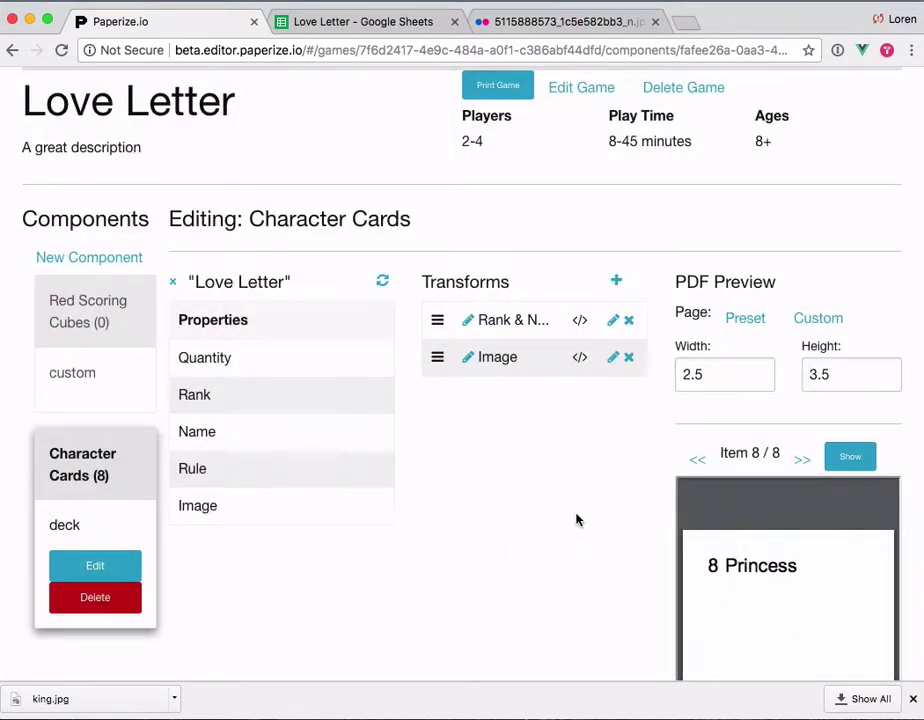
pyautogui.click(697, 459)
pyautogui.scroll(-2, 619, 489)
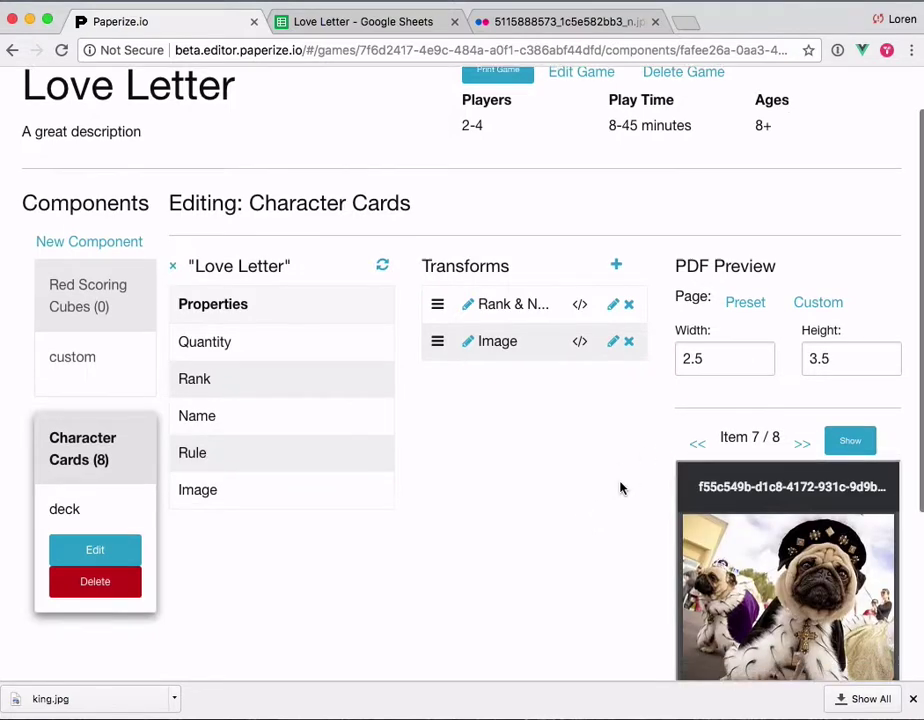
pyautogui.scroll(-1, 569, 542)
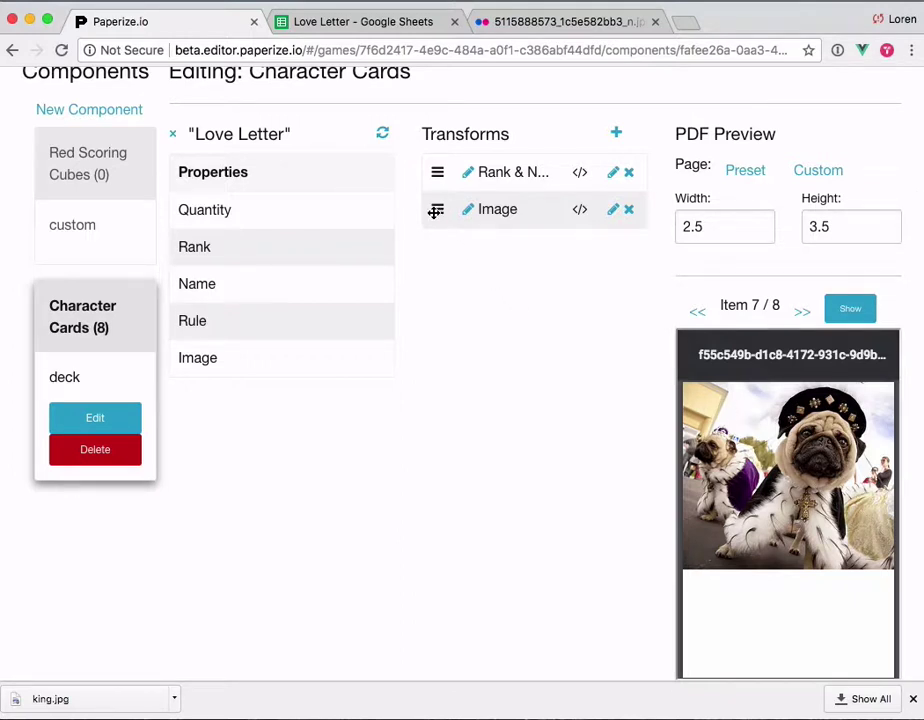
# Move the Image transform above Rank & Name to compare the layering in the preview, and restore the original order.
pyautogui.moveTo(435, 210); pyautogui.dragTo(437, 170)
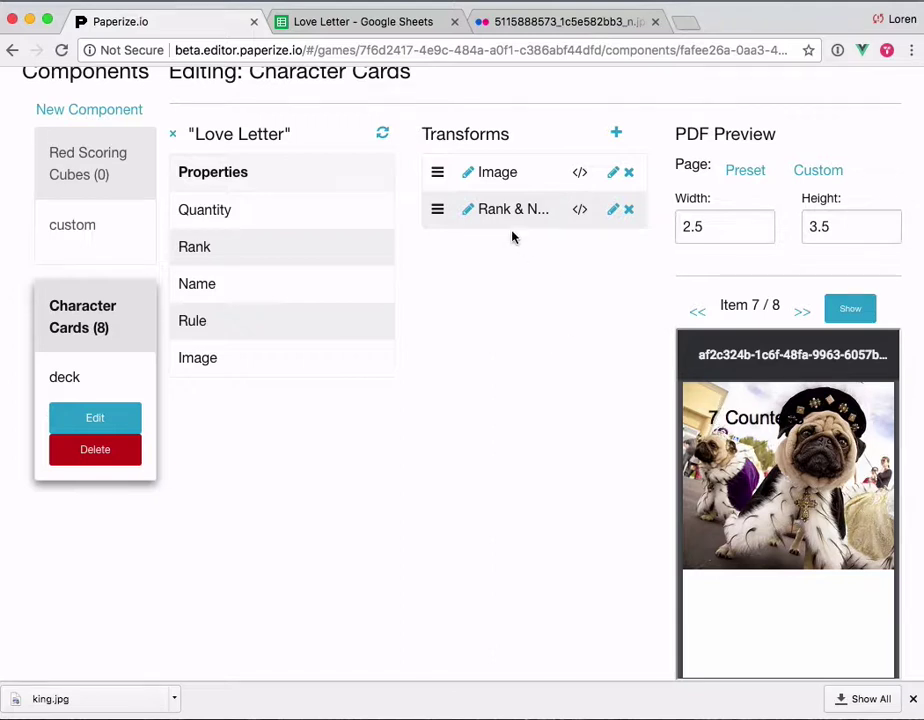
pyautogui.doubleClick(722, 416)
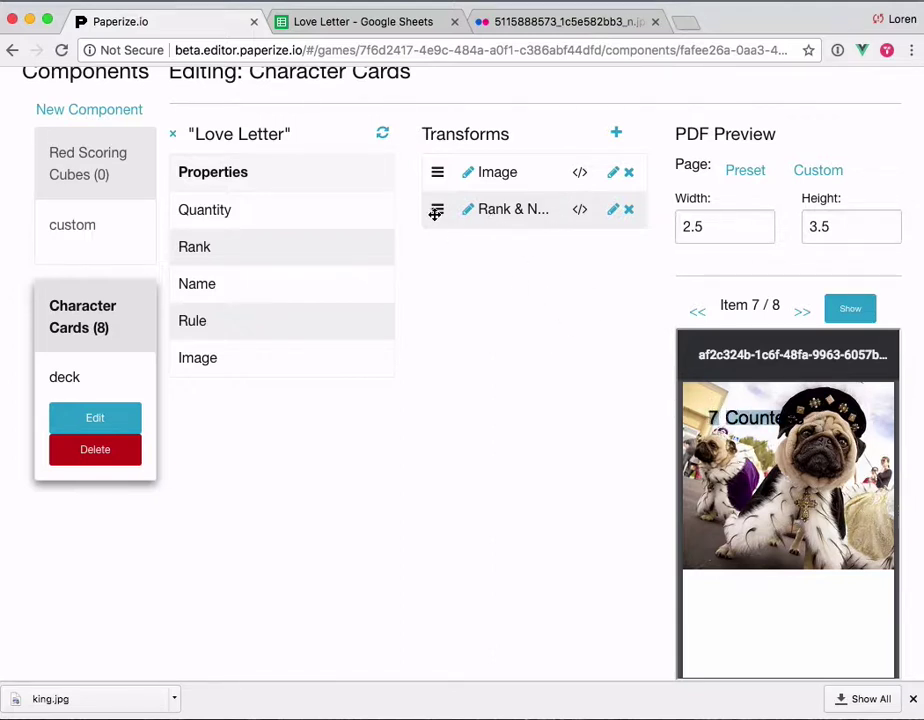
pyautogui.moveTo(435, 209); pyautogui.dragTo(437, 172)
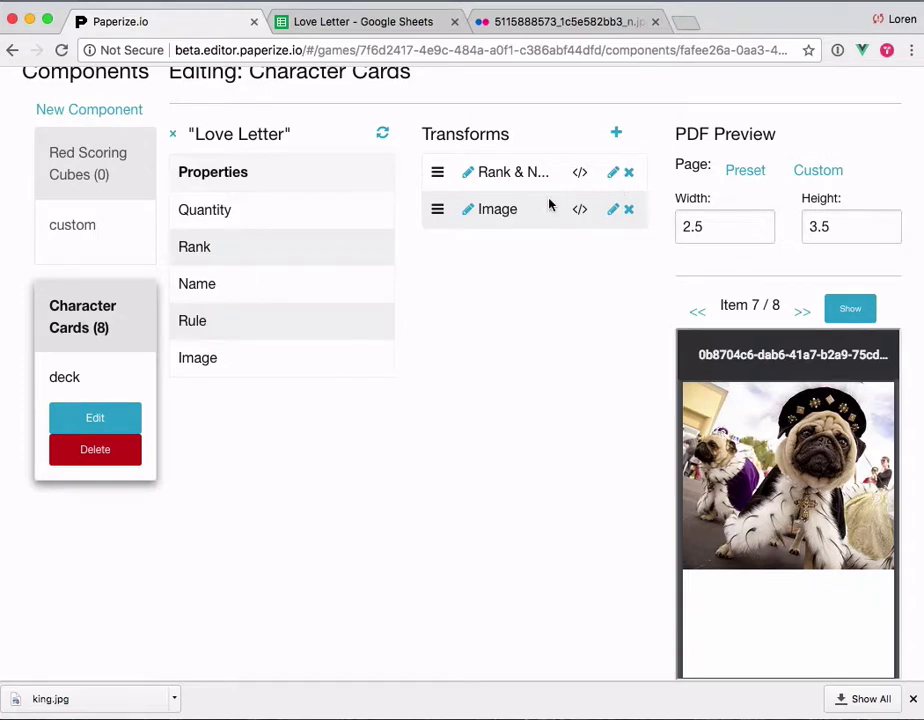
# In the Image transform's code, change the helpers.image position arguments to .2 and .6.
pyautogui.click(613, 209)
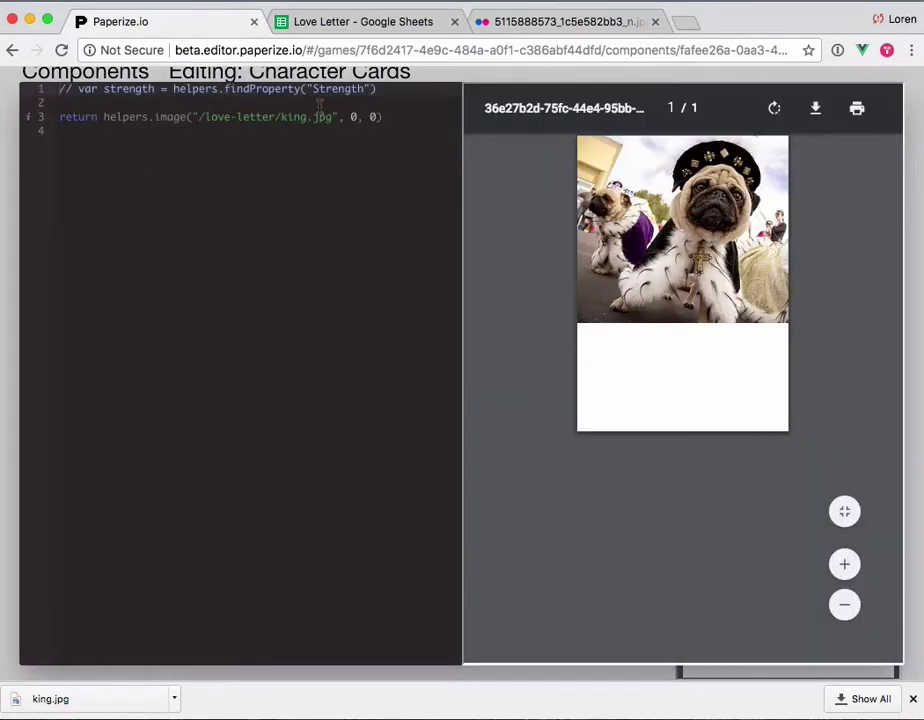
pyautogui.click(361, 117)
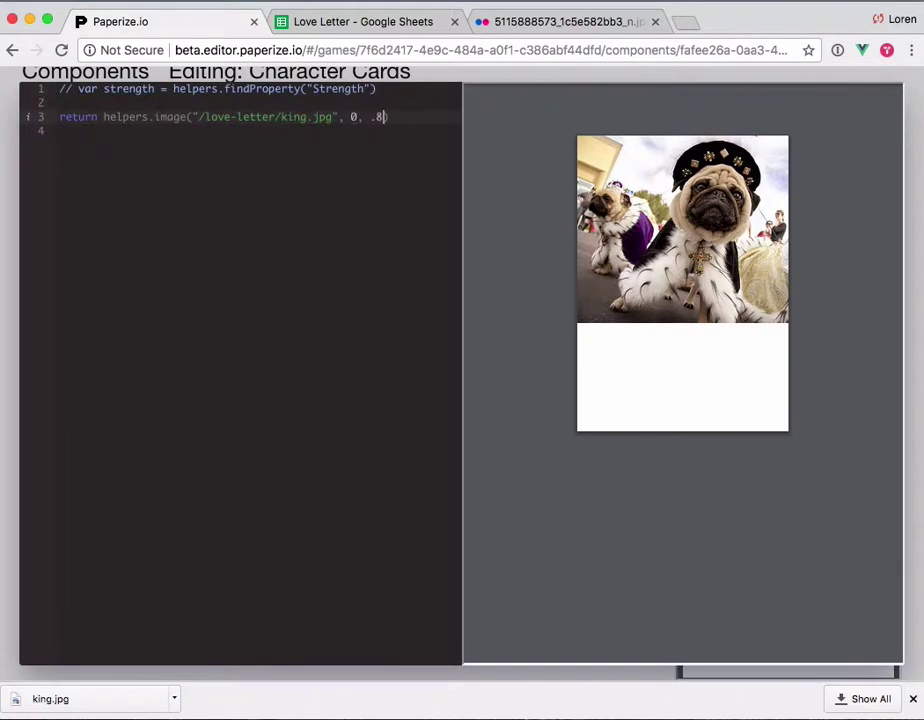
pyautogui.press('Left')
pyautogui.press('Left')
pyautogui.press('Left')
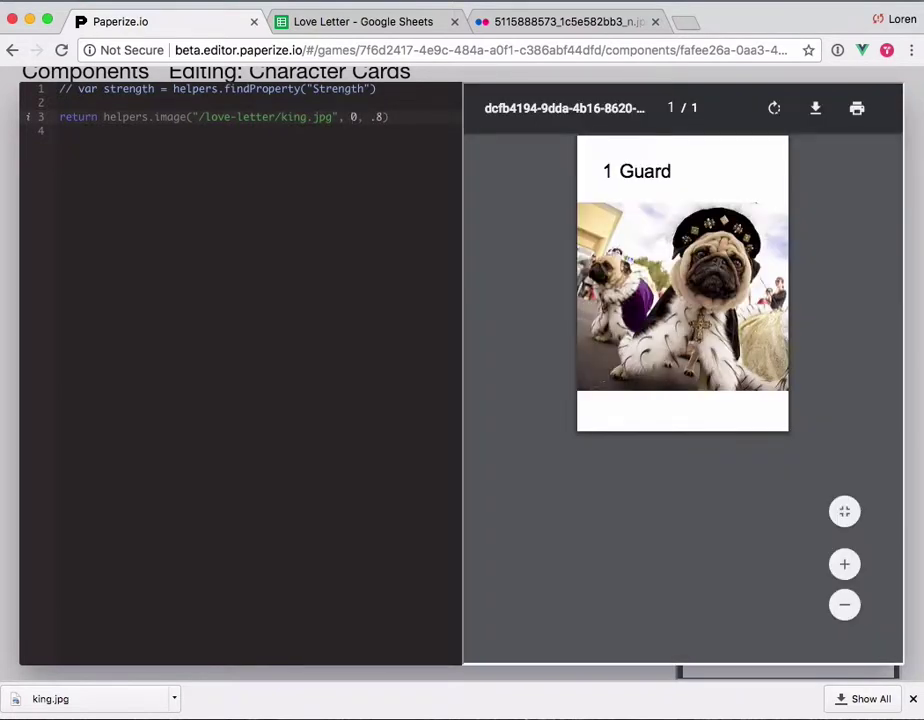
pyautogui.write('.2')
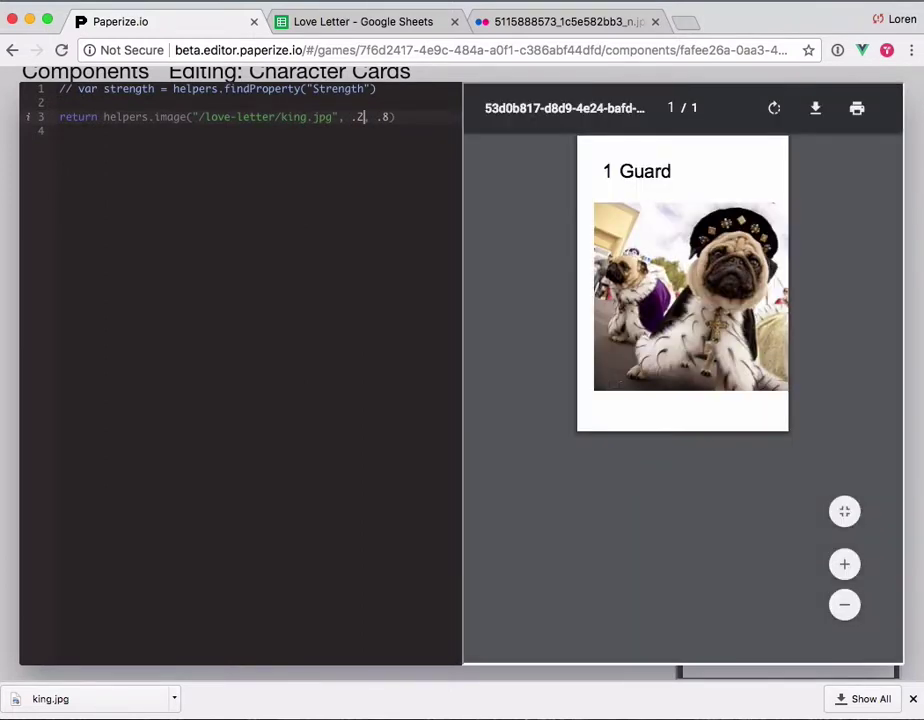
pyautogui.hotkey('shift', 'Right')
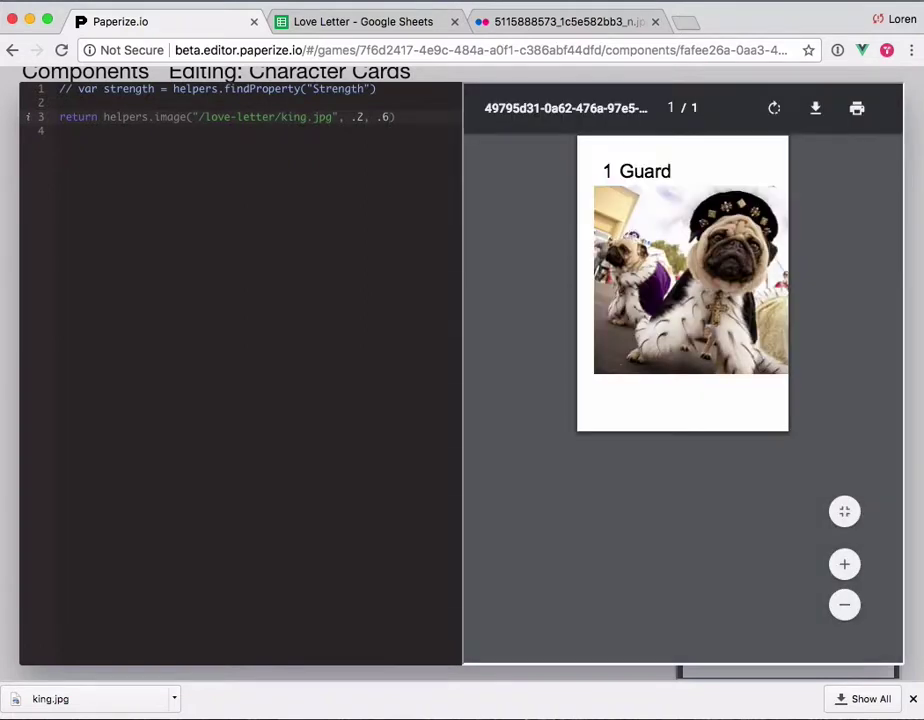
pyautogui.scroll(-2, 598, 365)
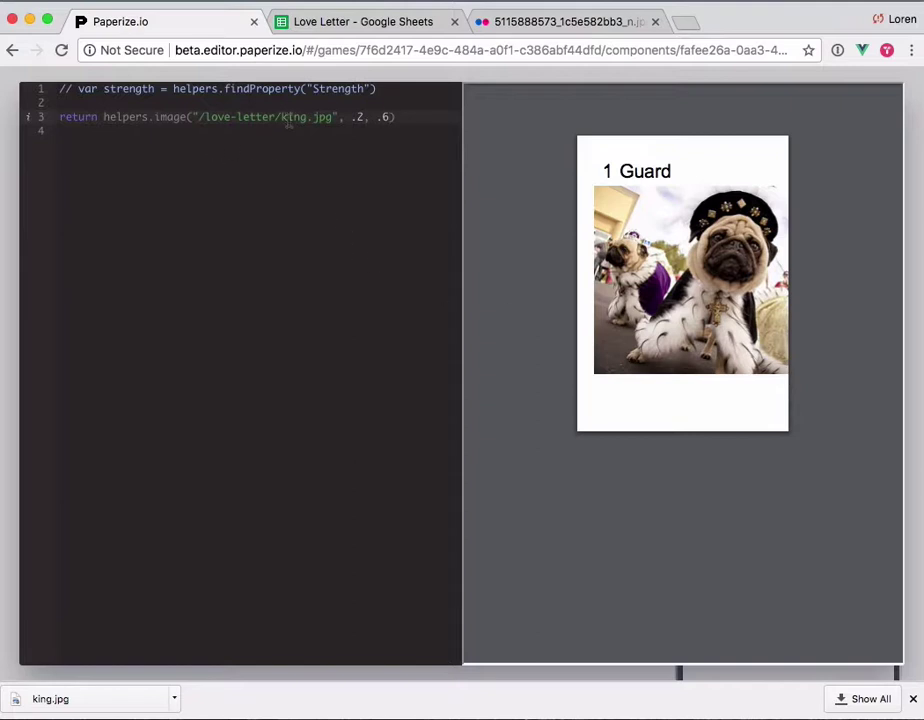
# Close the code editor and page back through the Character Cards preview to item 3 to check the image placement.
pyautogui.click(6, 161)
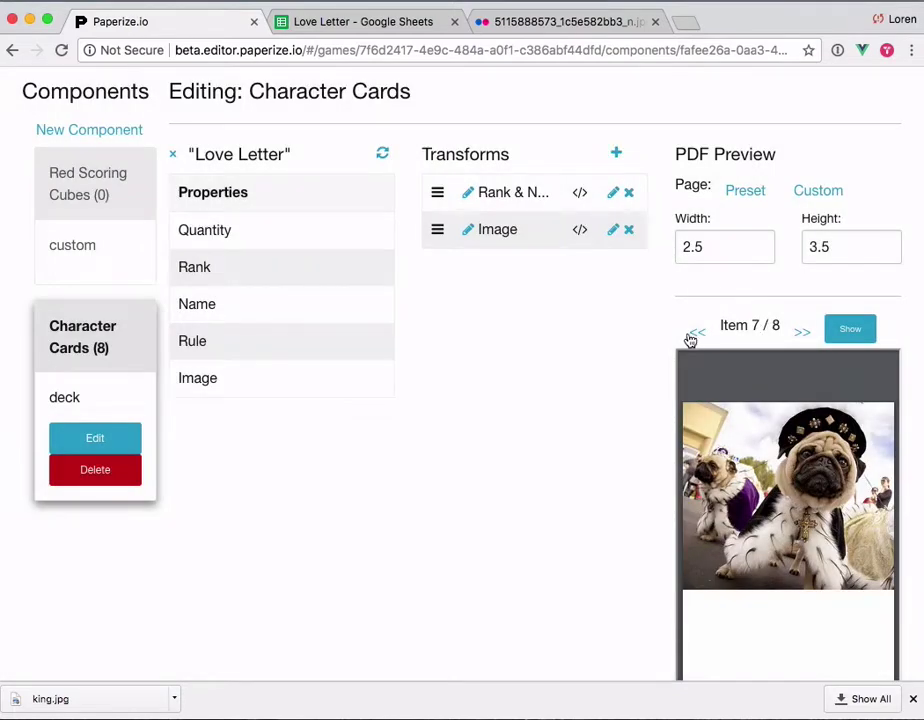
pyautogui.click(698, 334)
pyautogui.click(698, 334)
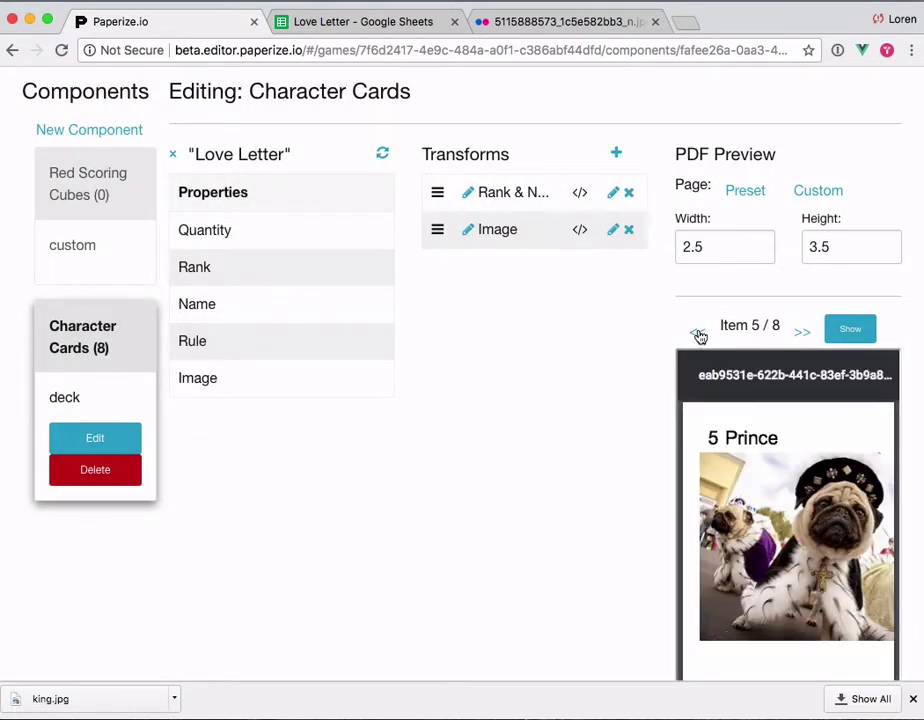
pyautogui.click(699, 335)
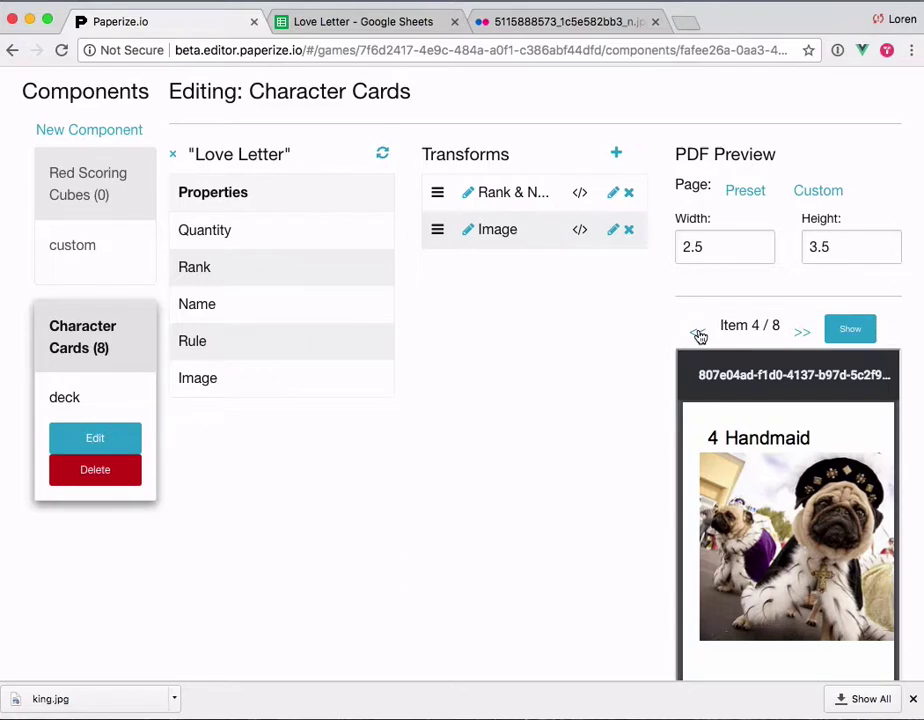
pyautogui.click(699, 335)
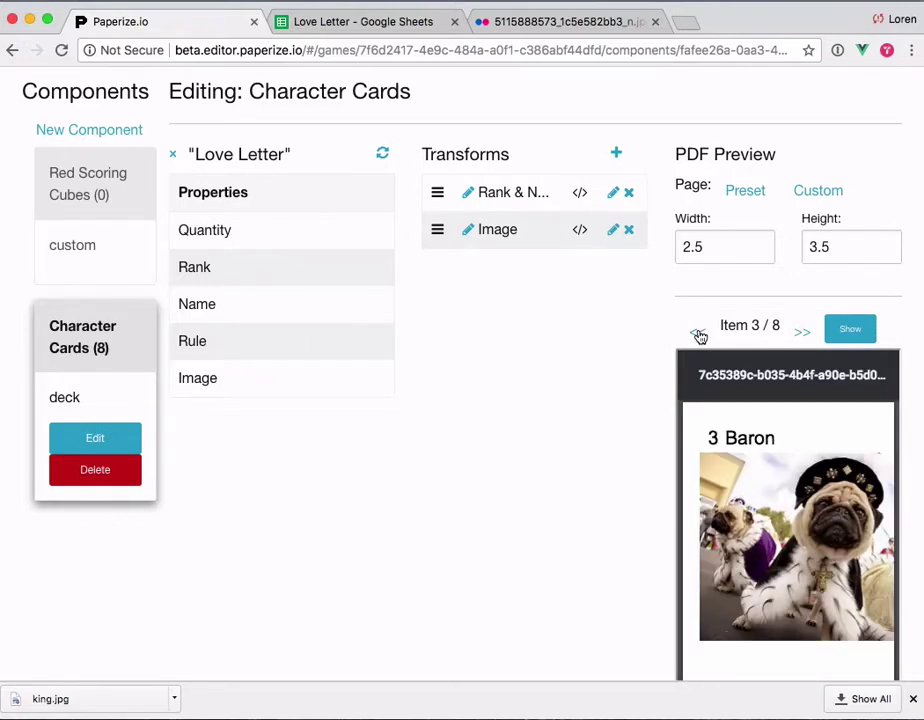
# Reopen the Image transform's code and uncomment the findProperty("Strength") line.
pyautogui.click(612, 230)
pyautogui.doubleClick(293, 117)
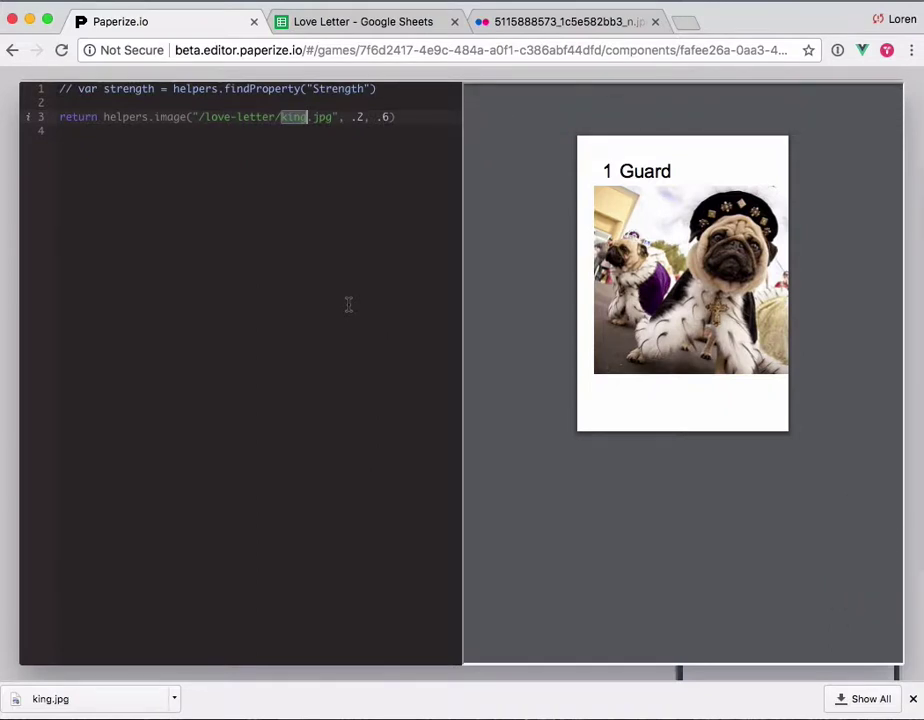
pyautogui.press('Up')
pyautogui.press('Return')
pyautogui.press('Return')
pyautogui.press('Up')
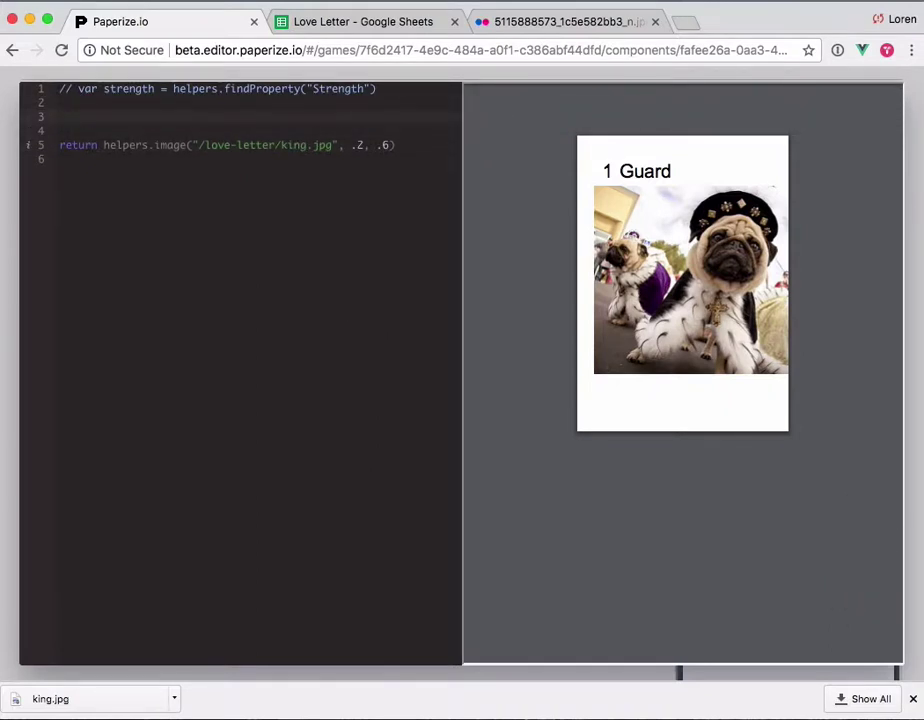
pyautogui.press('BackSpace')
pyautogui.press('BackSpace')
pyautogui.press('Up')
pyautogui.press('Delete')
pyautogui.press('Delete')
pyautogui.press('Delete')
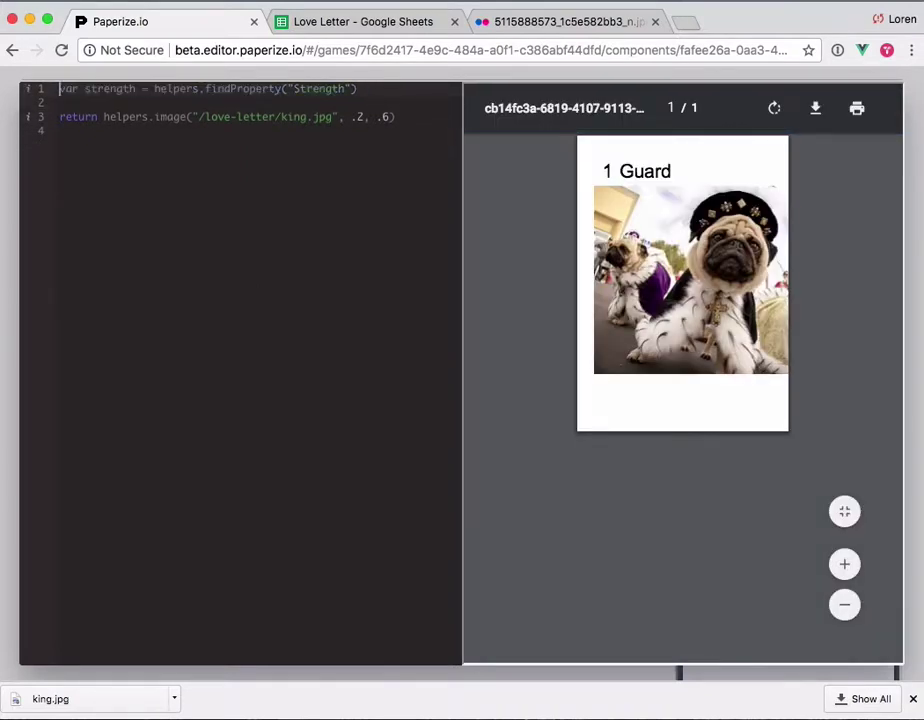
# Rename the strength variable to name and make findProperty fetch the "Name" property.
pyautogui.press('Right')
pyautogui.press('Right')
pyautogui.press('Right')
pyautogui.press('Right')
pyautogui.hotkey('alt', 'shift', 'Right')
pyautogui.write('an')
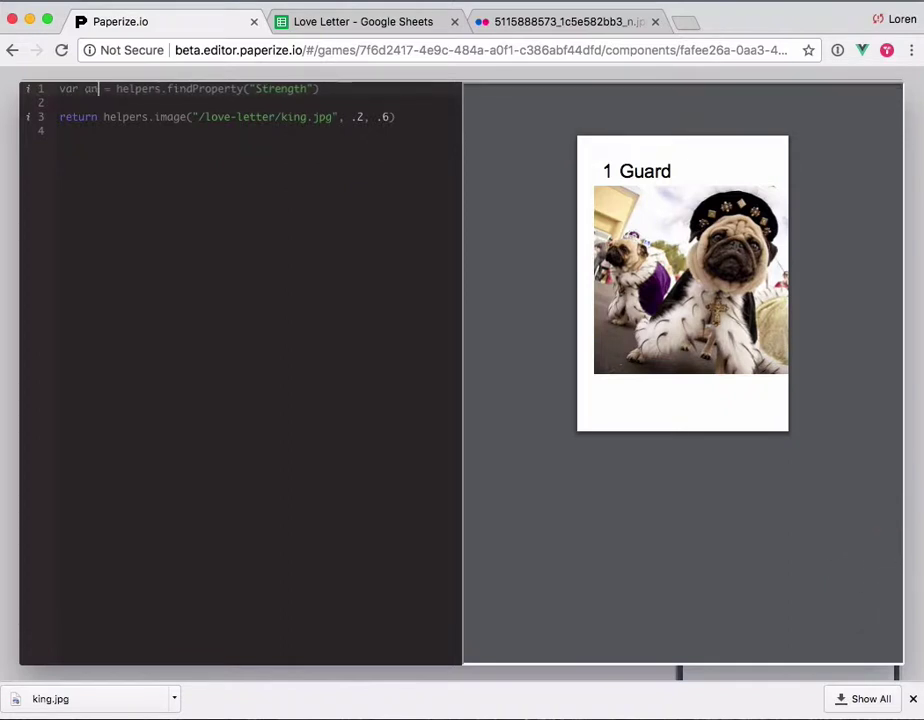
pyautogui.press('BackSpace')
pyautogui.press('BackSpace')
pyautogui.write('name')
pyautogui.press('End')
pyautogui.press('Left')
pyautogui.press('Left')
pyautogui.hotkey('alt', 'shift', 'Left')
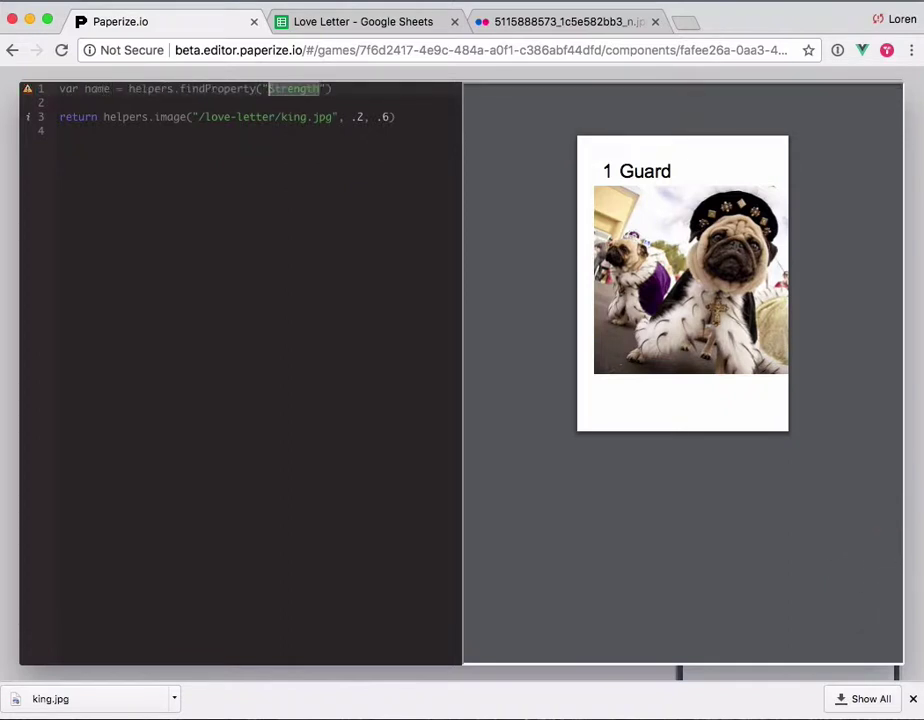
pyautogui.write('Name')
# Add a name.toLowerCase() line and build the image path as "/love-letter/"+name+".jpg".
pyautogui.press('Return')
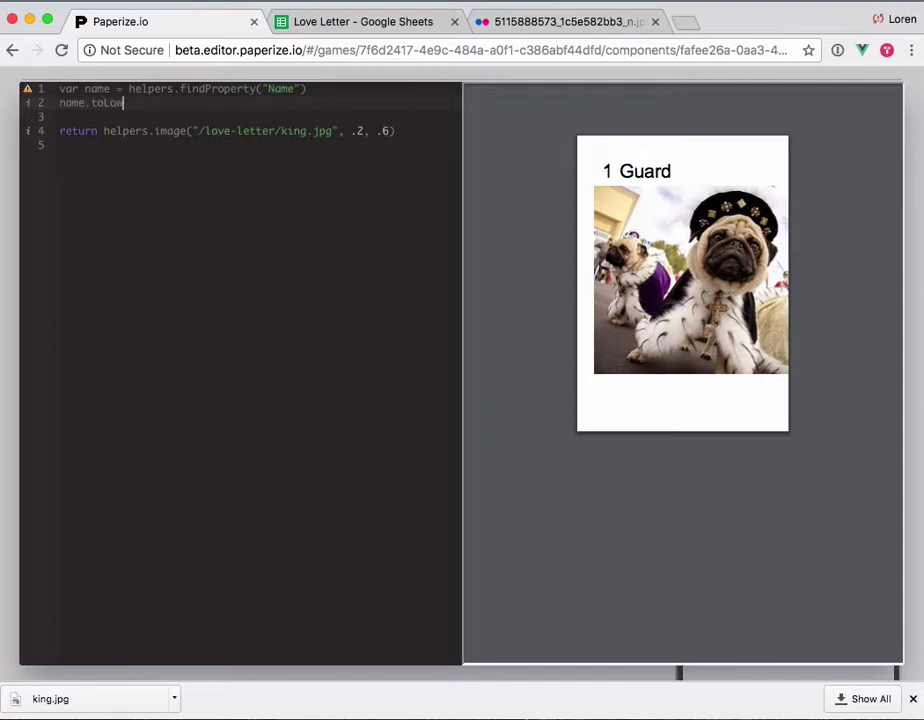
pyautogui.write('name.toLowerCase()')
pyautogui.press('Delete')
pyautogui.press('Delete')
pyautogui.press('Delete')
pyautogui.press('Delete')
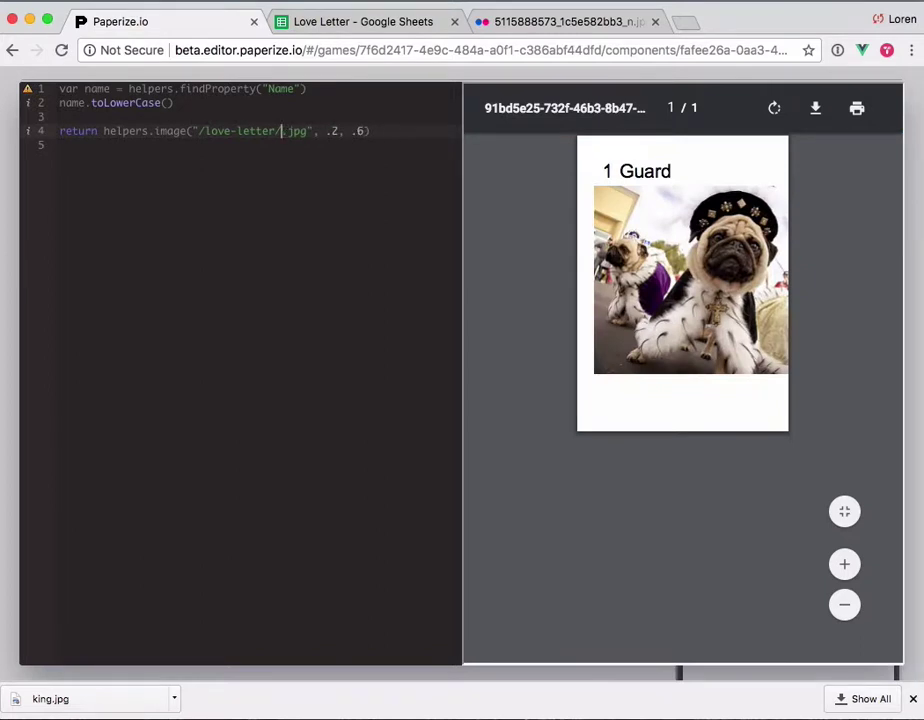
pyautogui.write('"+"')
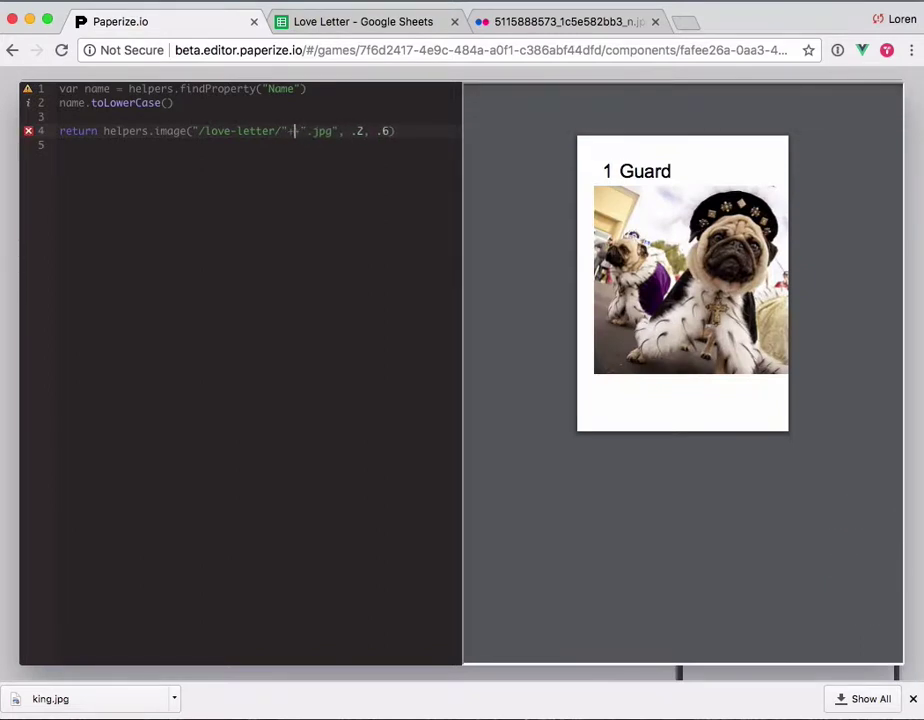
pyautogui.write('name+')
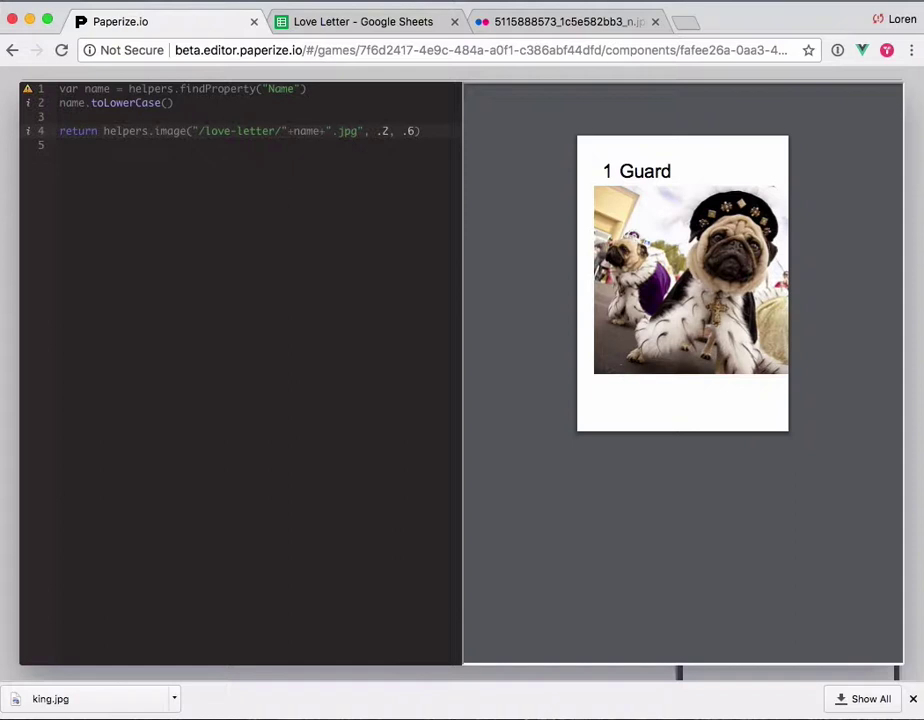
# Assign the lowercase text back to the variable, making the second line name = name.toLowerCase().
pyautogui.click(73, 103)
pyautogui.write('name =')
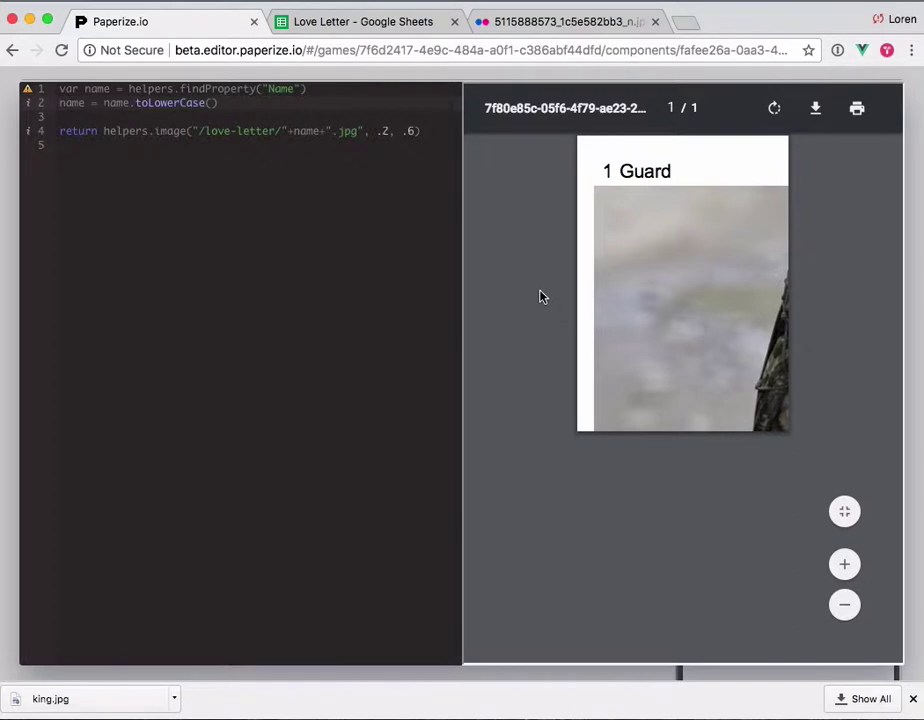
pyautogui.doubleClick(311, 131)
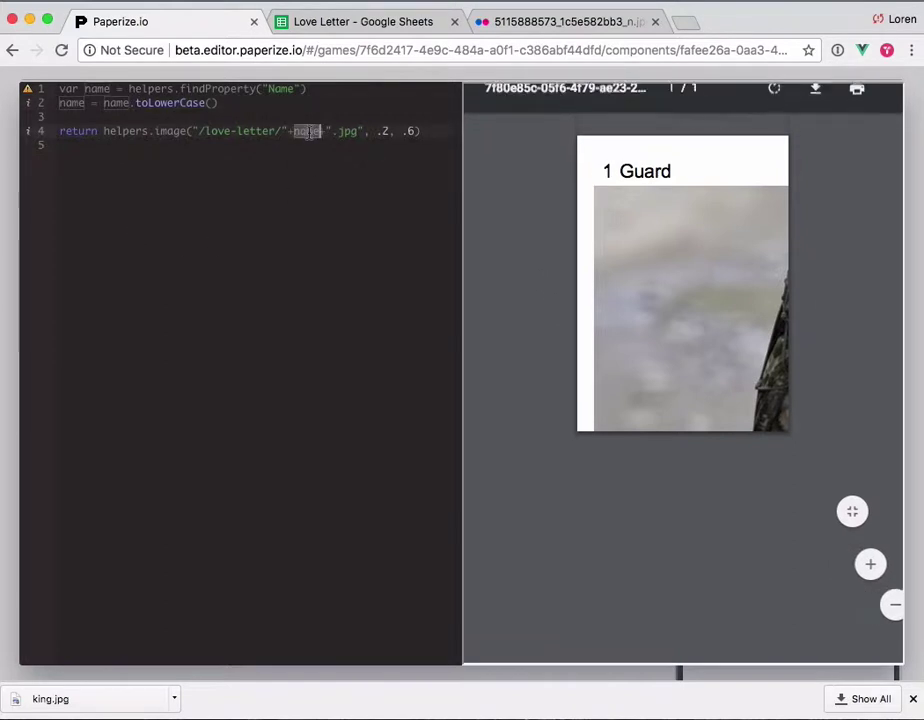
# Close the code editor and page through preview items 1 to 5 to check each card's image.
pyautogui.click(12, 173)
pyautogui.click(697, 358)
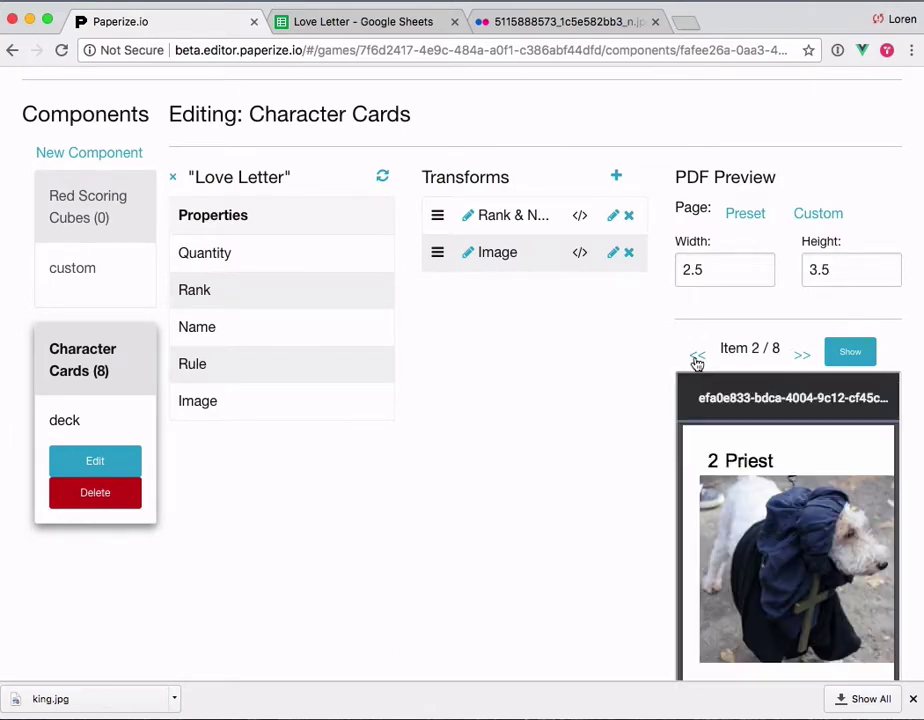
pyautogui.click(697, 358)
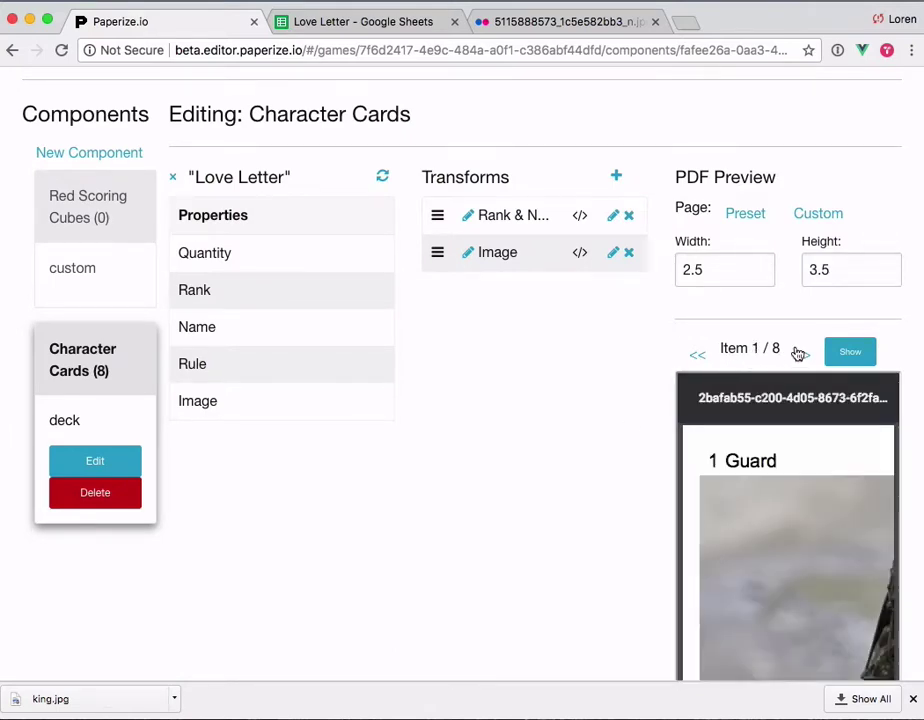
pyautogui.click(800, 356)
pyautogui.click(801, 360)
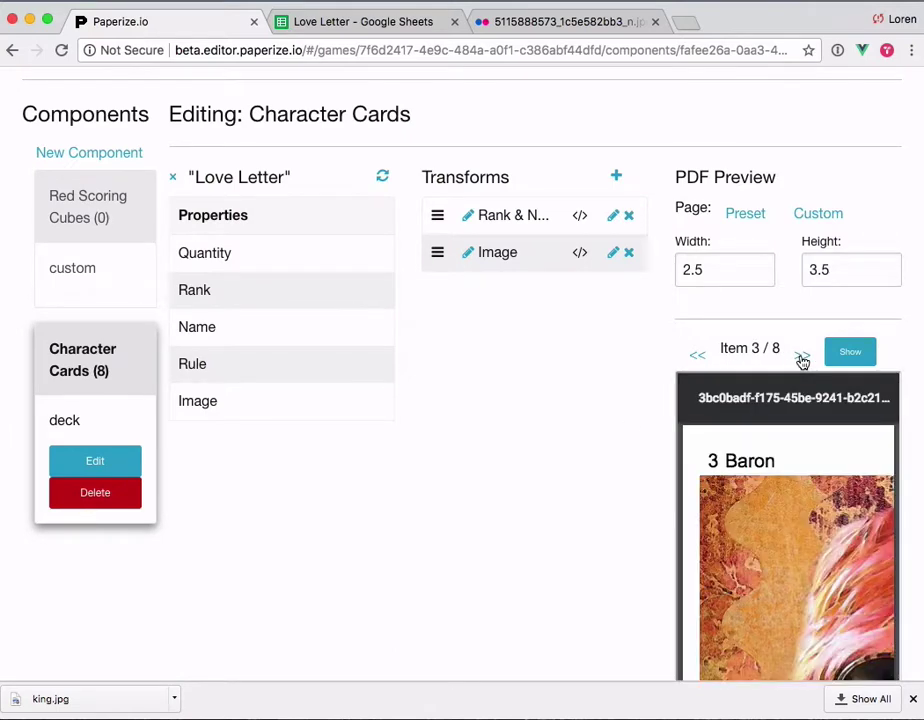
pyautogui.click(801, 358)
pyautogui.click(801, 358)
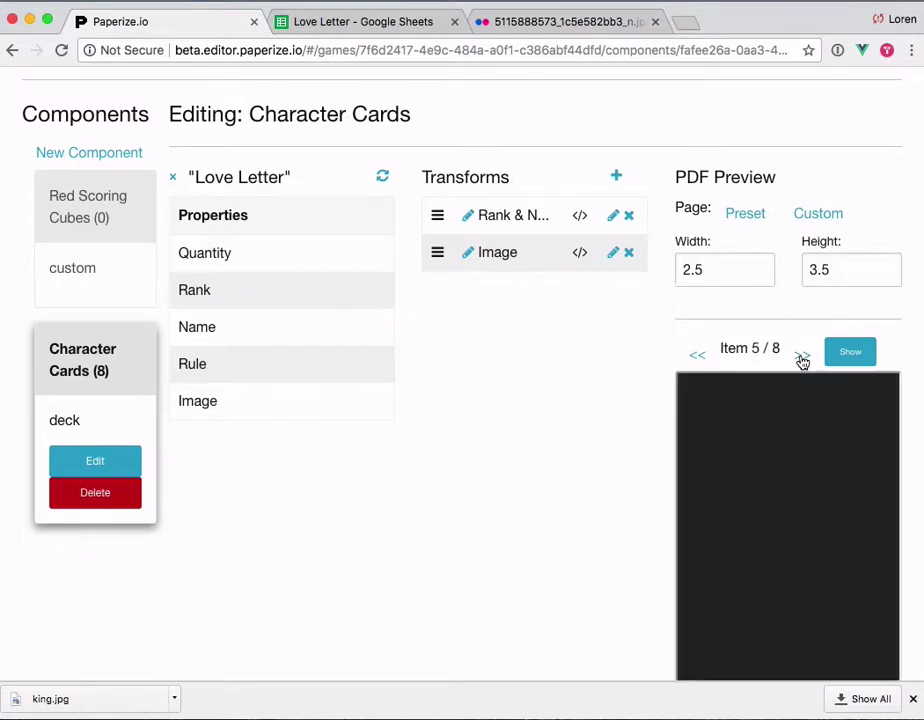
pyautogui.scroll(-2, 800, 361)
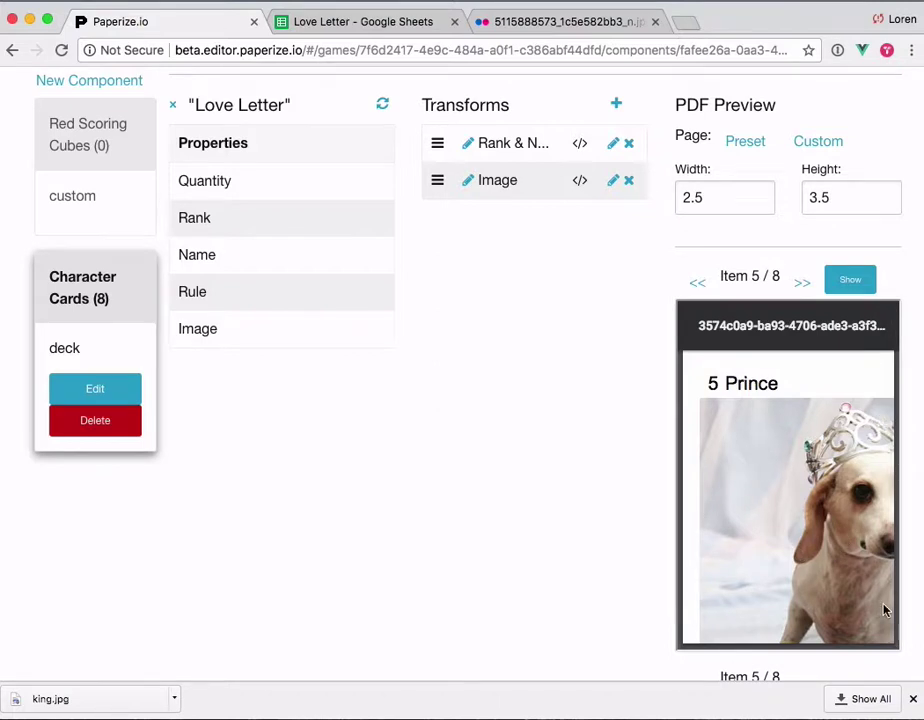
# Page the preview back to item 1 and forward to item 4 to compare how the images fit the cards.
pyautogui.click(700, 285)
pyautogui.click(703, 287)
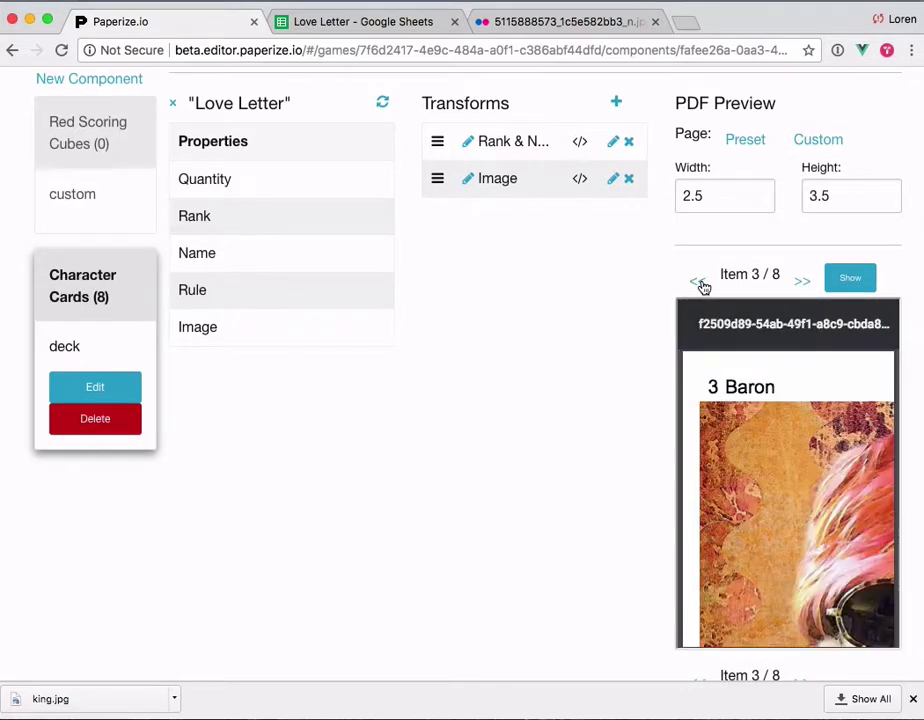
pyautogui.click(703, 287)
pyautogui.click(704, 273)
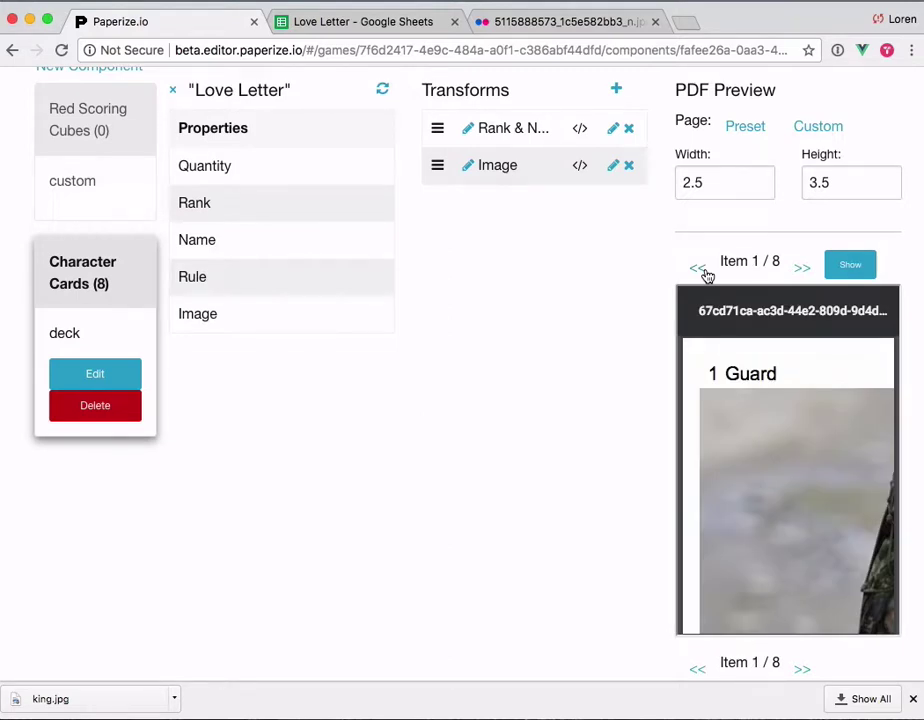
pyautogui.click(804, 274)
pyautogui.click(806, 276)
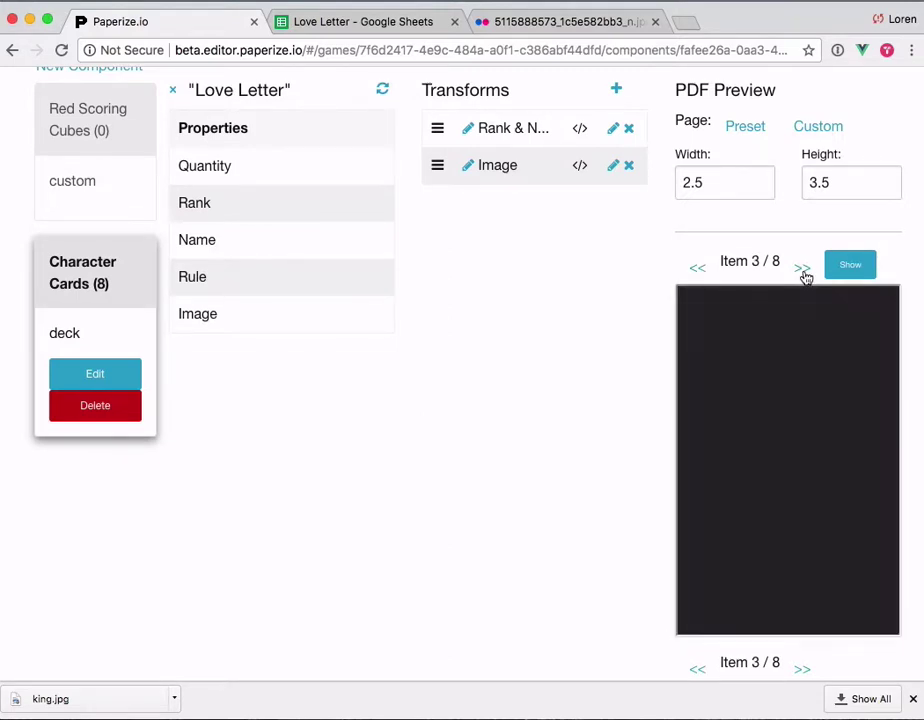
pyautogui.click(804, 277)
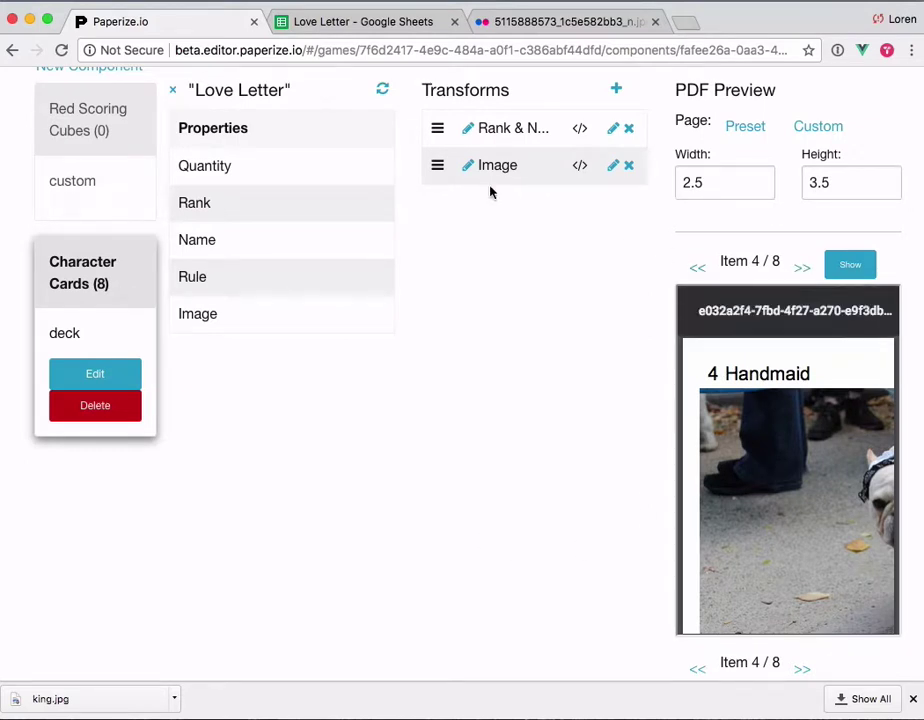
# Add a third transform to the Character Cards and name it "Rule".
pyautogui.scroll(2, 633, 346)
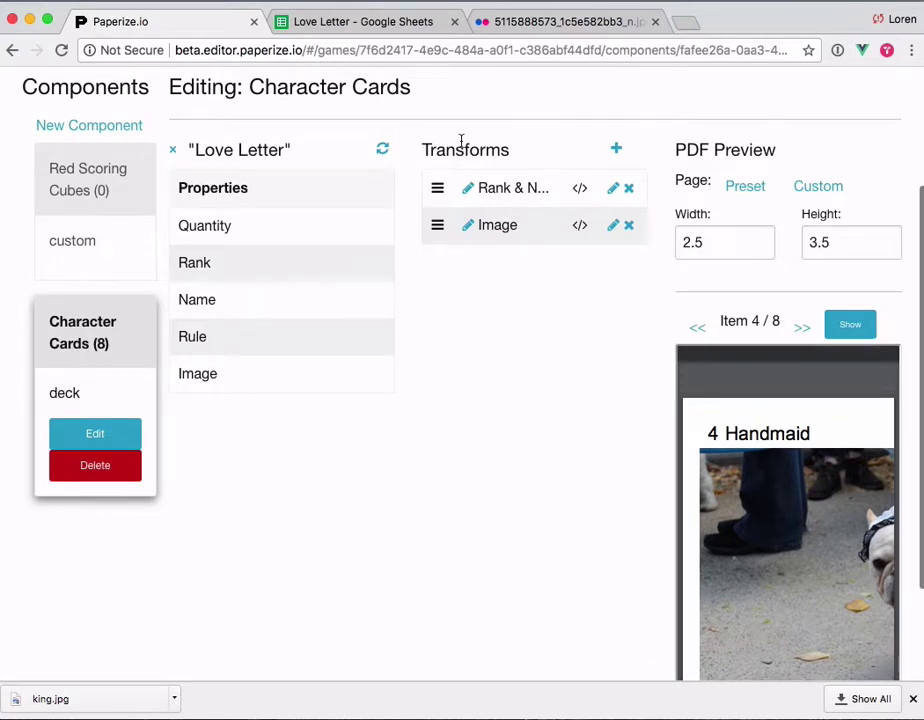
pyautogui.click(616, 149)
pyautogui.click(467, 262)
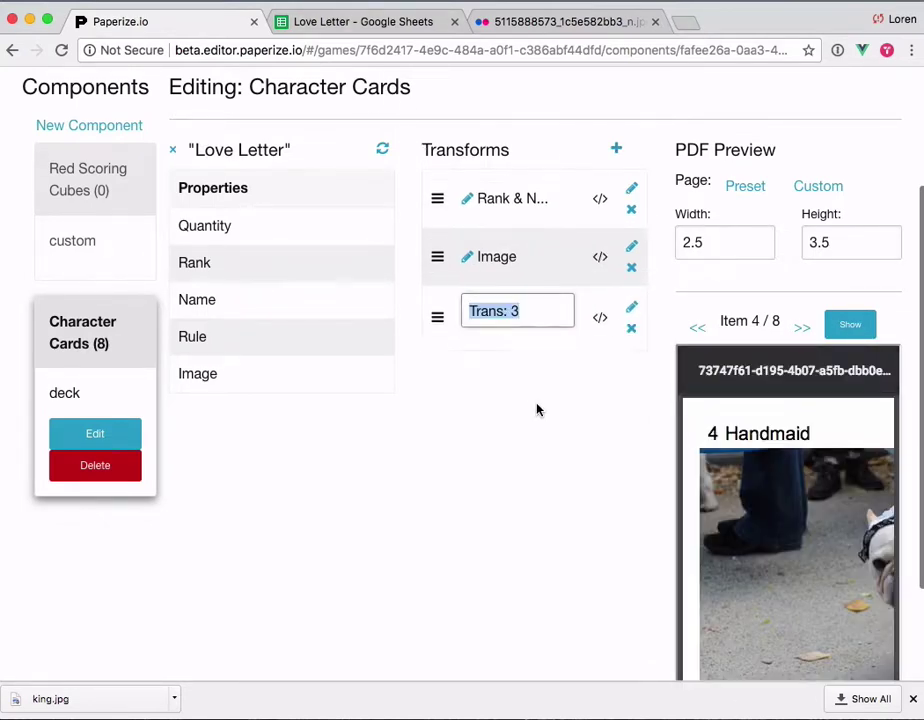
pyautogui.write('Rule')
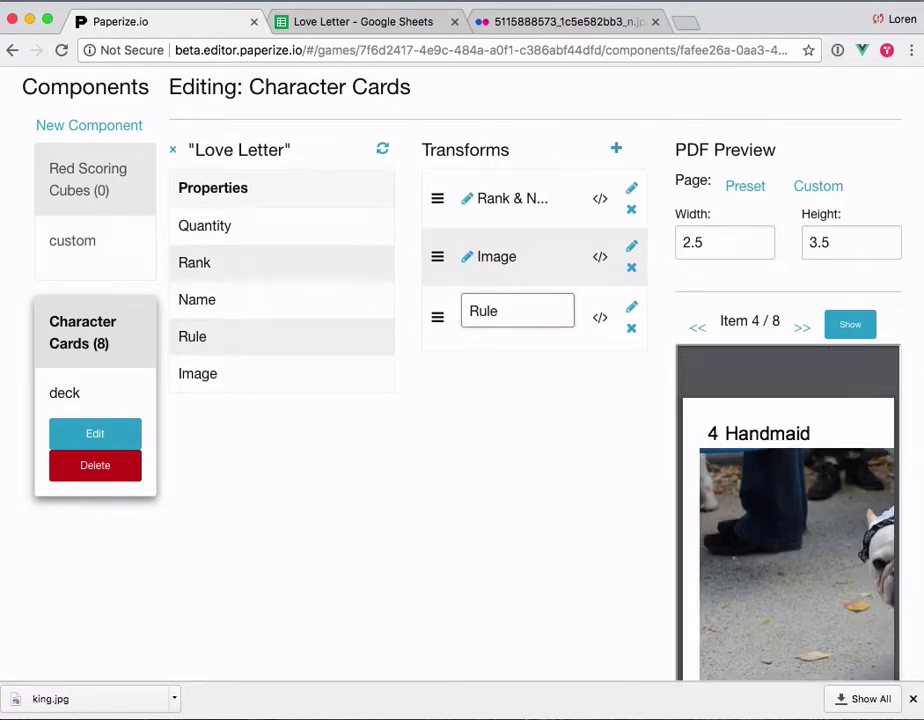
pyautogui.press('Tab')
# Open the Rule transform's code and strip the sample comments, keeping only the commented findProperty("Strength"), doc.setFontSize(12) and doc.text lines.
pyautogui.click(611, 265)
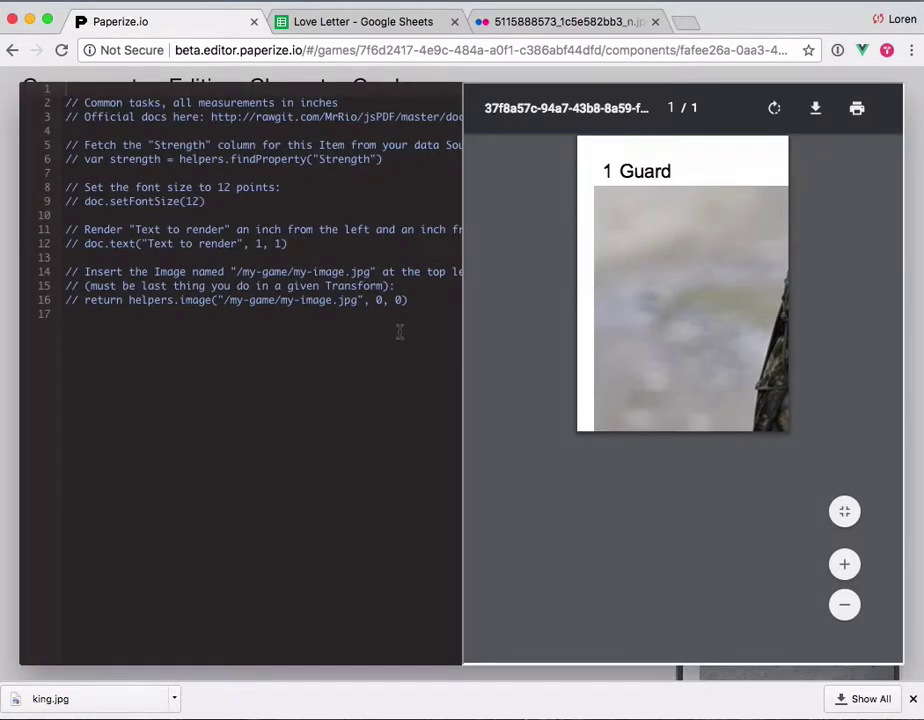
pyautogui.click(274, 201)
pyautogui.press('Down')
pyautogui.press('Down')
pyautogui.press('End')
pyautogui.hotkey('shift', 'Up')
pyautogui.press('BackSpace')
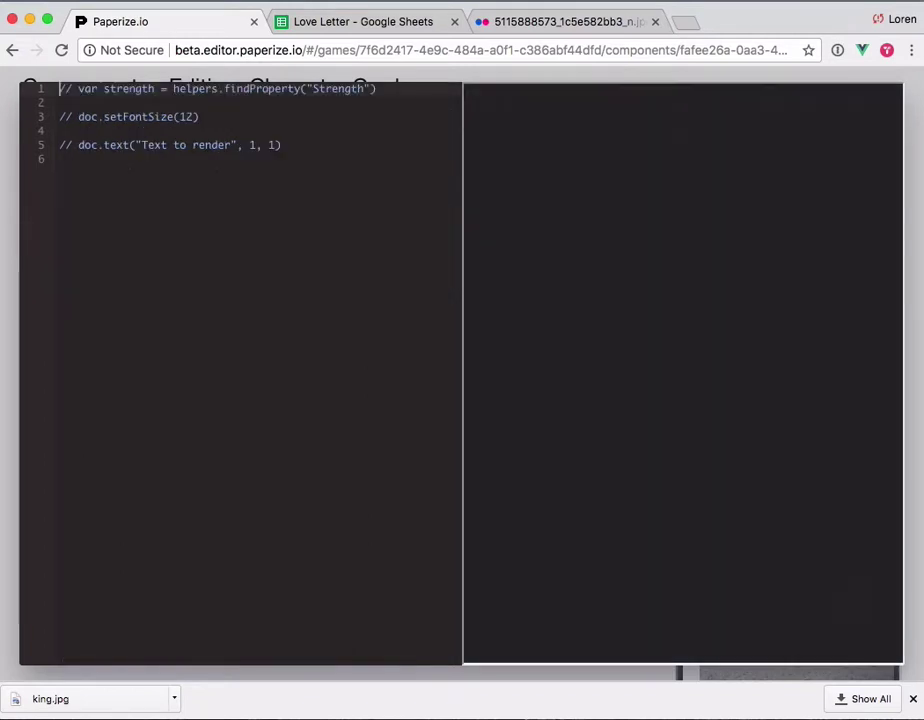
# Uncomment the first line of the Rule transform and change it to var rule = helpers.findProperty("Rule").
pyautogui.press('super+slash')
pyautogui.doubleClick(110, 88)
pyautogui.write('rule')
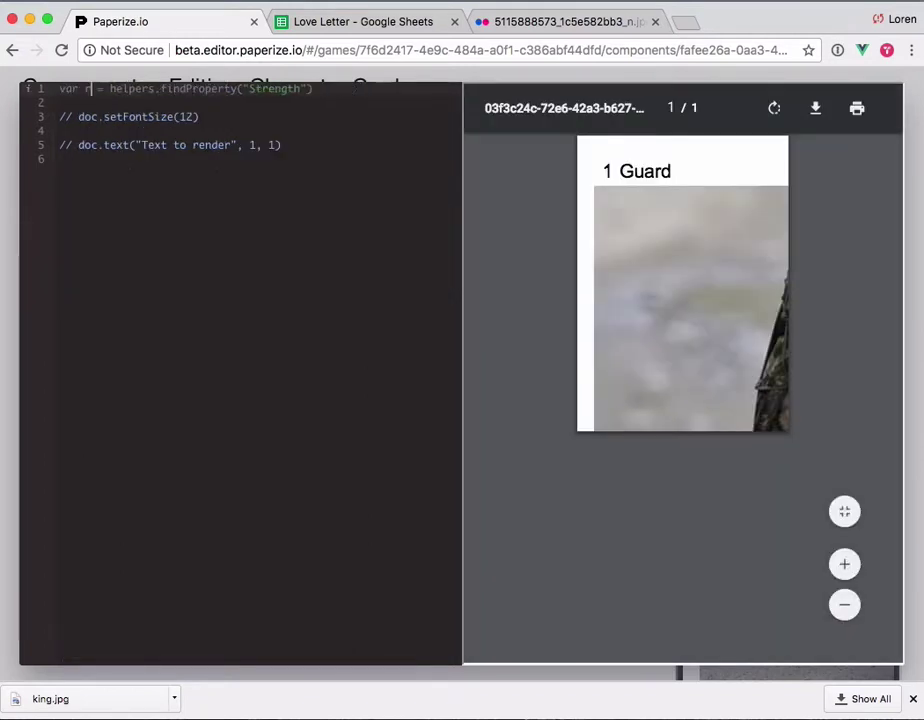
pyautogui.click(333, 88)
pyautogui.doubleClick(293, 88)
pyautogui.write('Rule')
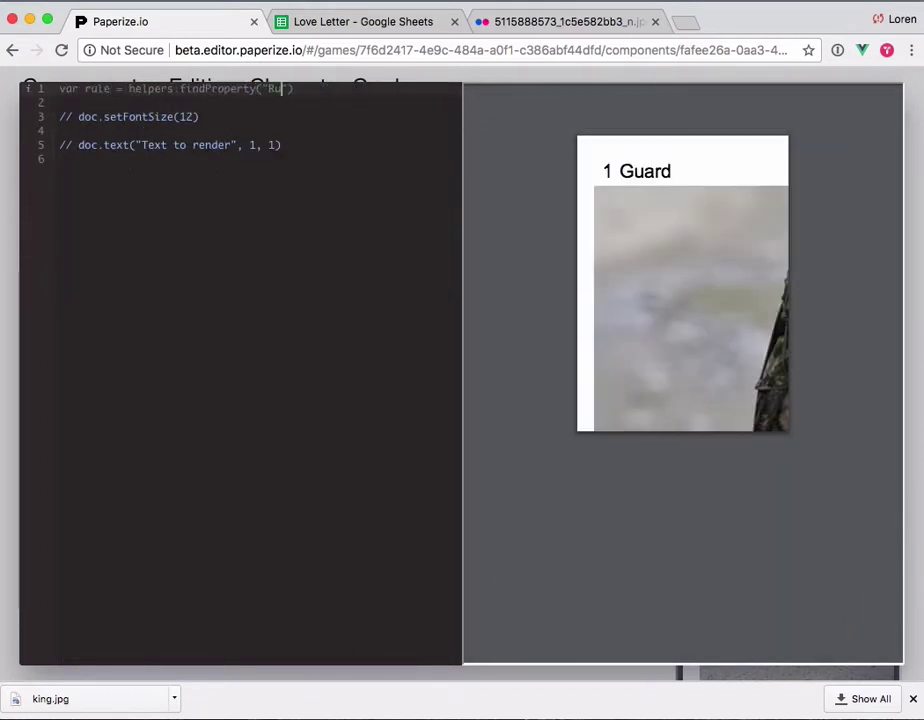
# Uncomment the doc.setFontSize(12) and doc.text lines and make doc.text render the rule variable instead of the sample text.
pyautogui.click(59, 116)
pyautogui.press('super+slash')
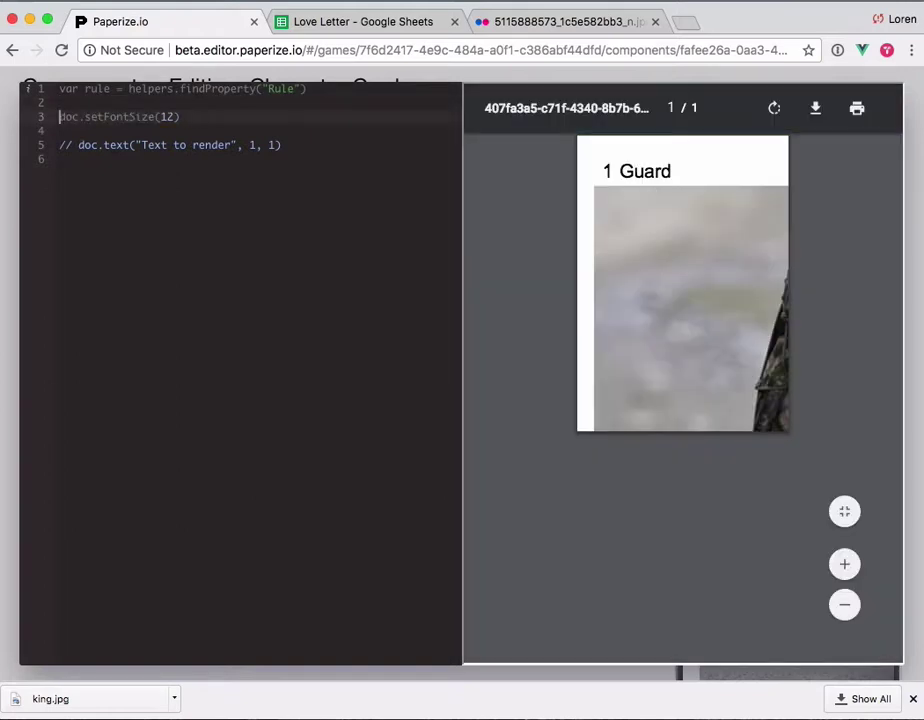
pyautogui.click(59, 145)
pyautogui.press('super+slash')
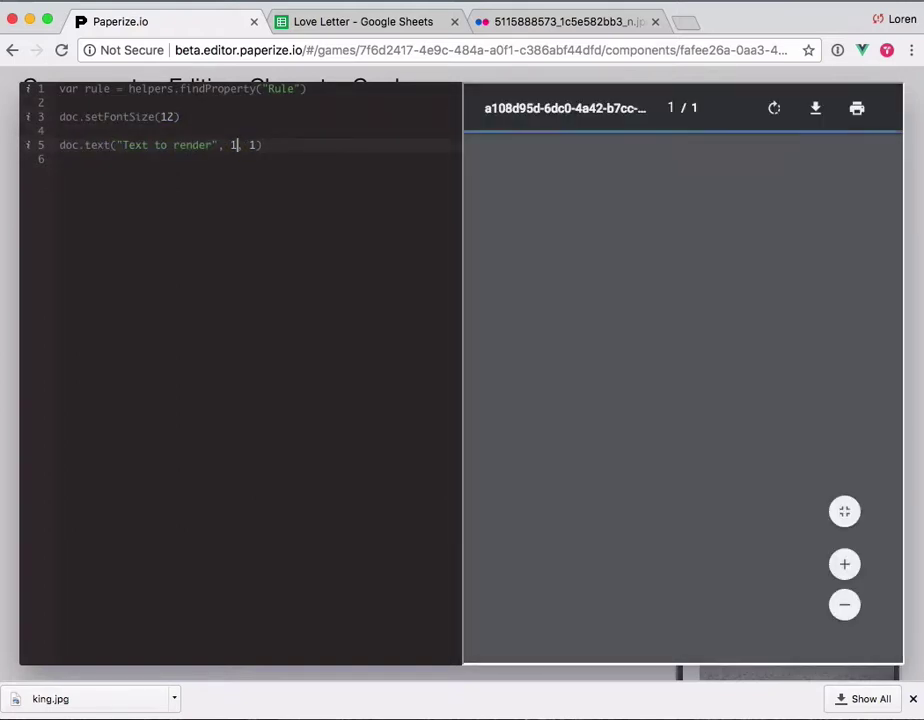
pyautogui.moveTo(216, 145); pyautogui.dragTo(122, 146)
pyautogui.write('rule')
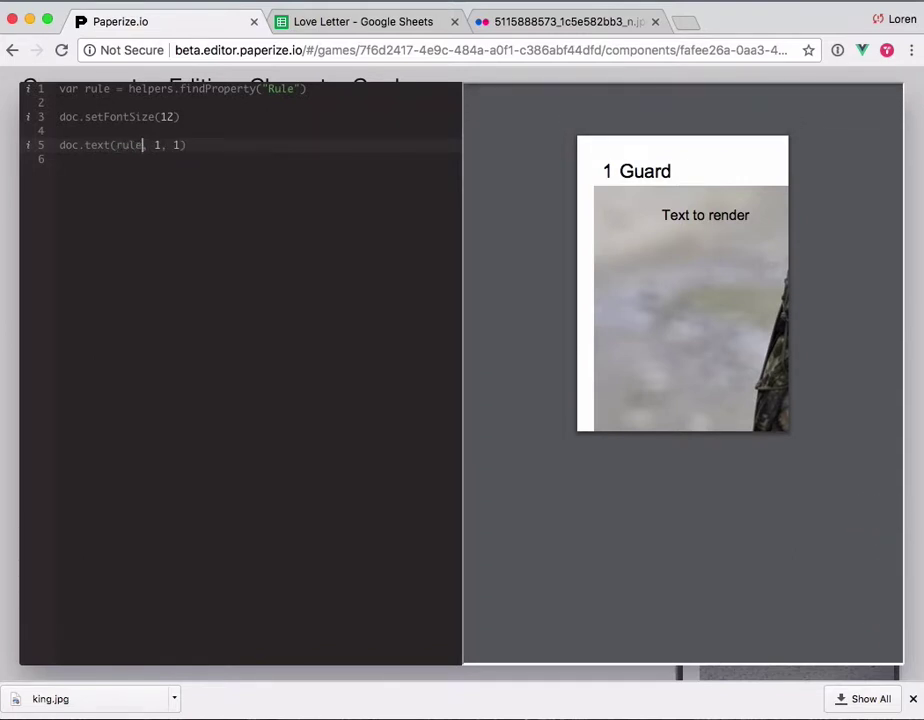
pyautogui.press('End')
# Set the rule text's position to .5, 2.2 in the doc.text call.
pyautogui.click(167, 145)
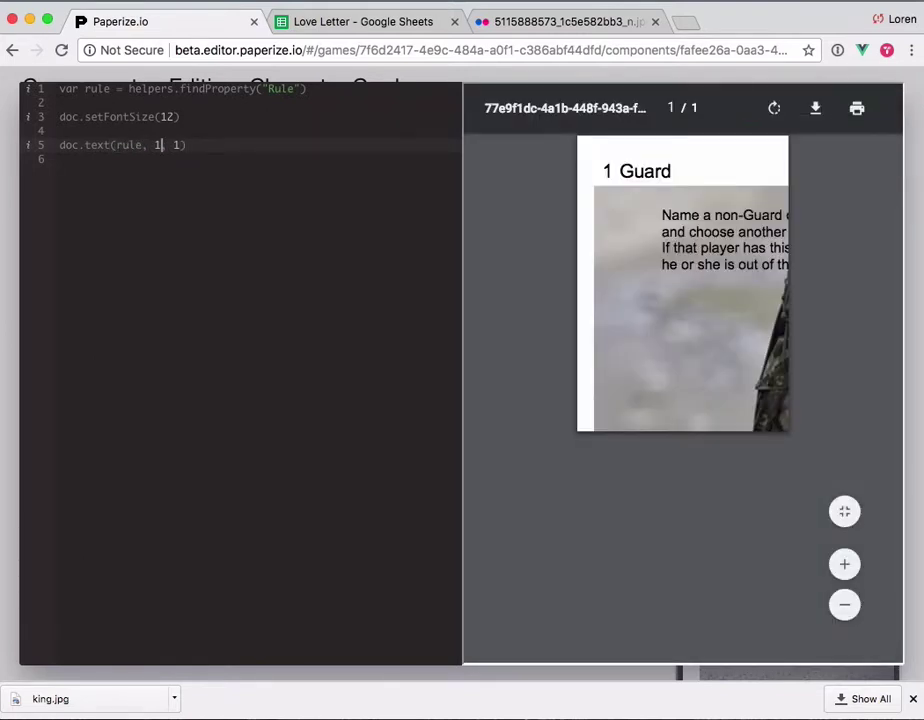
pyautogui.doubleClick(158, 145)
pyautogui.write('.5')
pyautogui.click(181, 145)
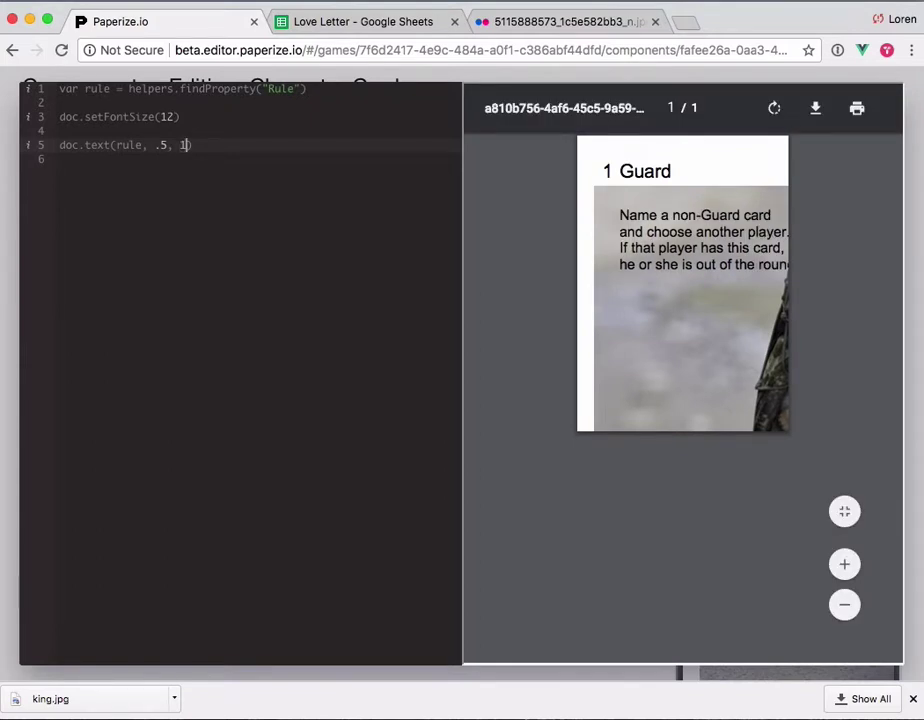
pyautogui.write('.5')
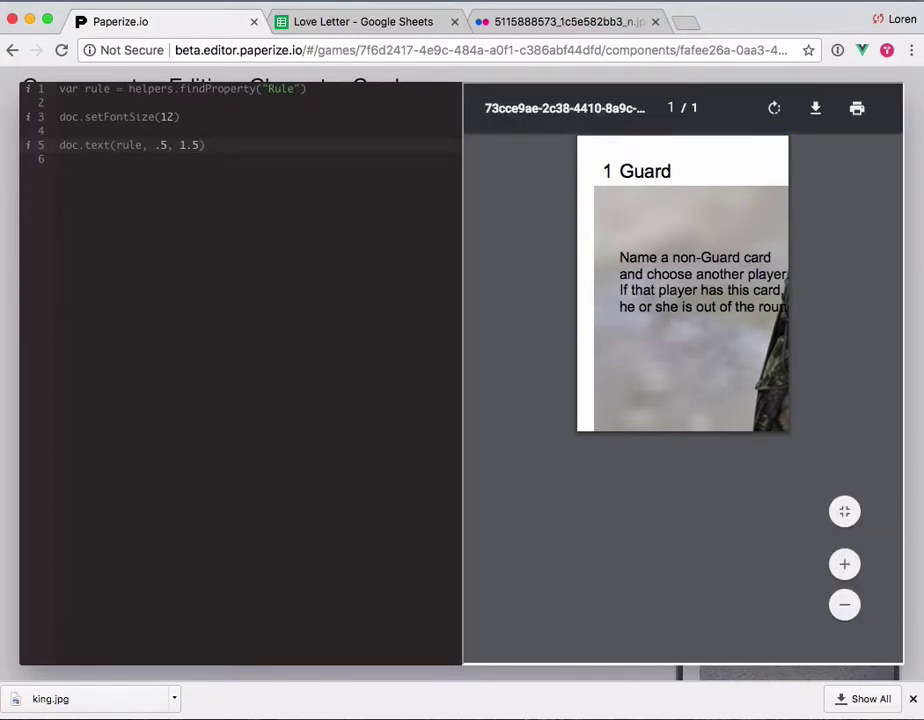
pyautogui.press('Right')
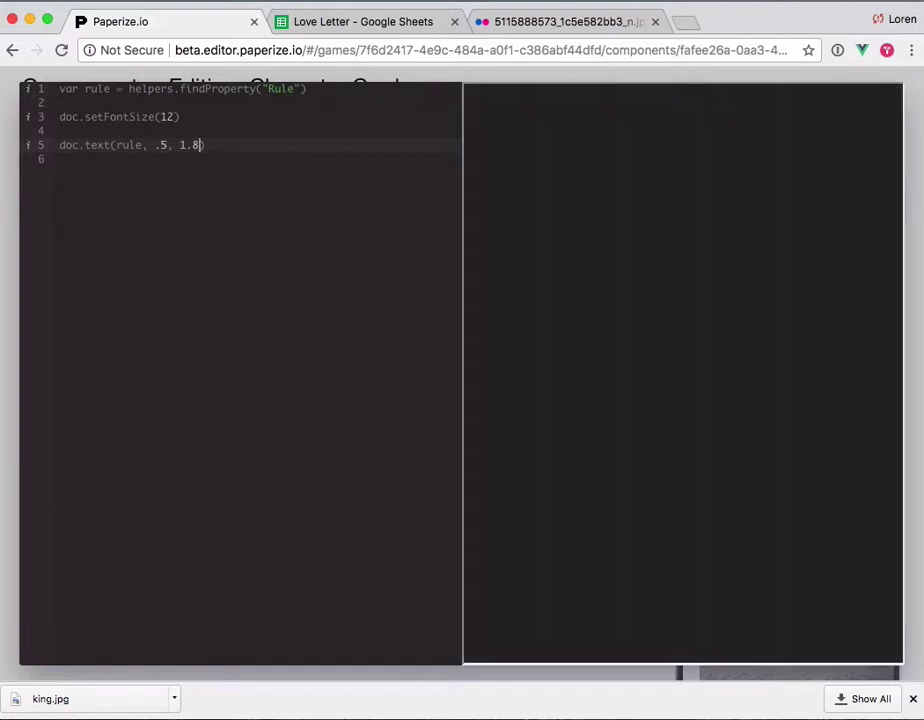
pyautogui.hotkey('shift', 'Left')
pyautogui.hotkey('shift', 'Left')
pyautogui.hotkey('shift', 'Left')
pyautogui.write('2.2')
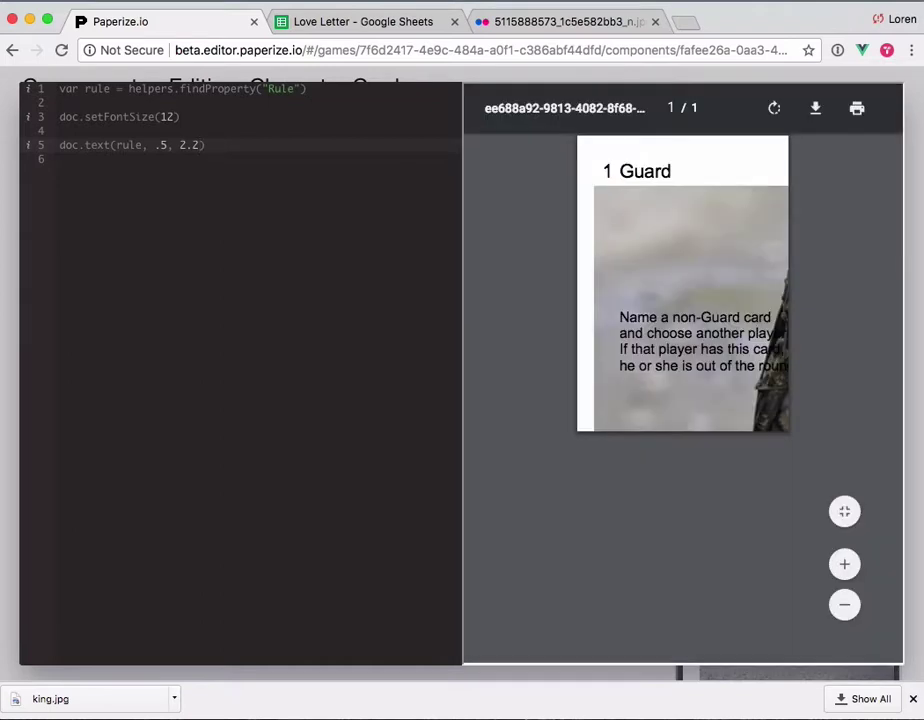
# Copy the Guard's full rule text from the PDF preview and paste it over the Guard's Rule cell in the Love Letter Google Sheet.
pyautogui.doubleClick(670, 333)
pyautogui.click(617, 318)
pyautogui.moveTo(617, 318); pyautogui.dragTo(796, 375)
pyautogui.hotkey('ctrl', 'c')
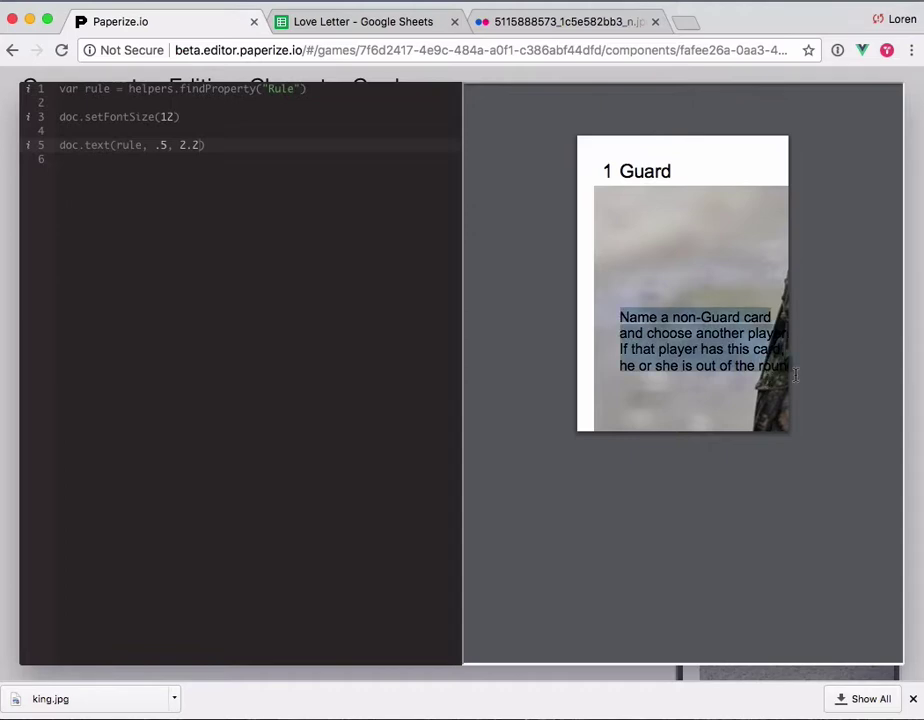
pyautogui.click(374, 30)
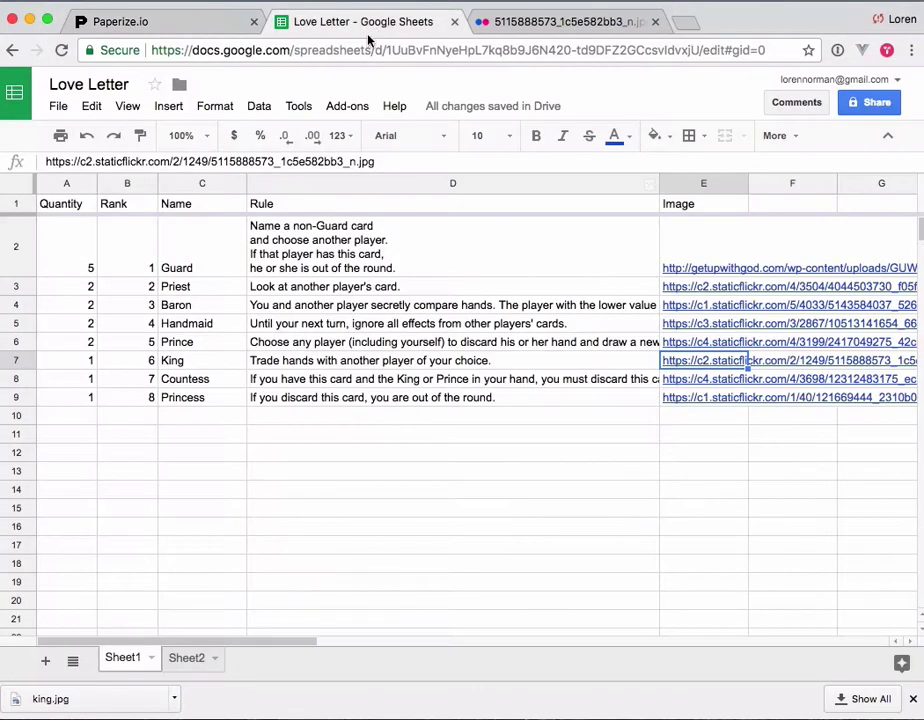
pyautogui.click(334, 243)
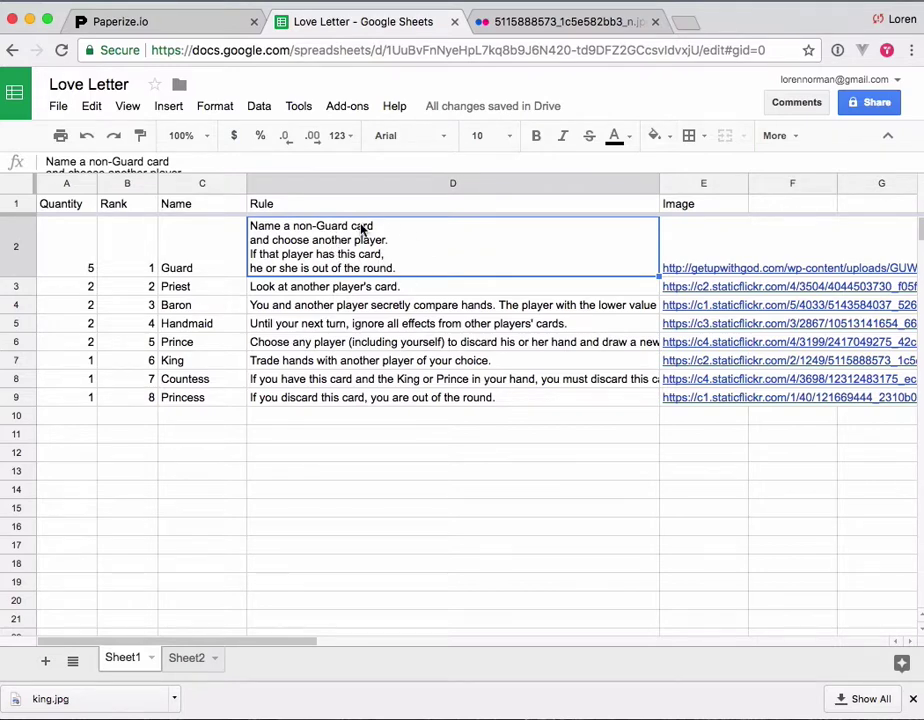
pyautogui.hotkey('ctrl', 'v')
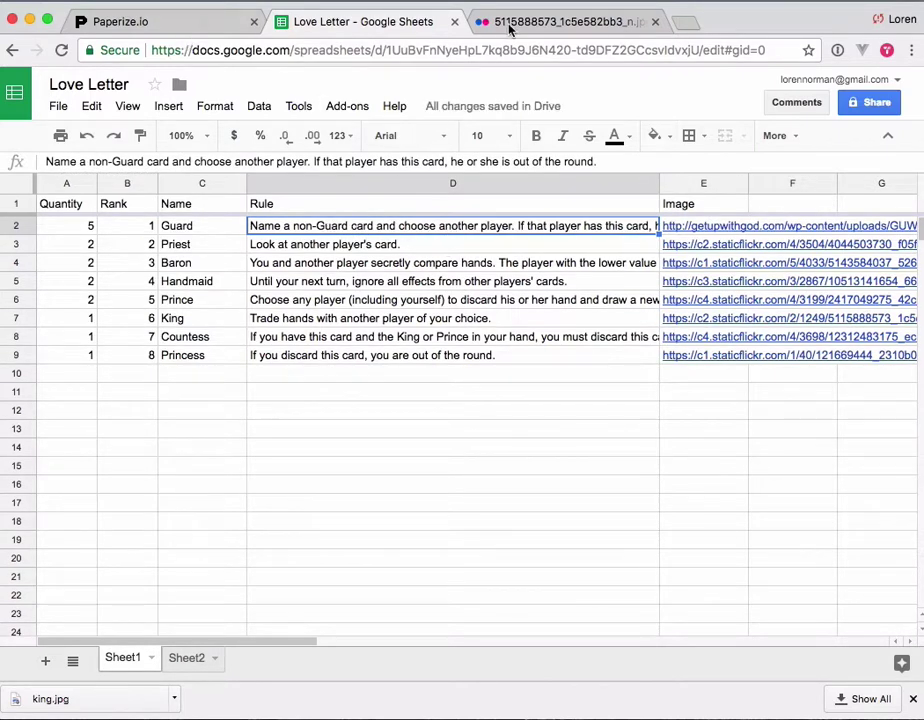
# Return to Paperize, close the code editor, refresh the Love Letter sheet data and page the preview back to item 1.
pyautogui.click(172, 27)
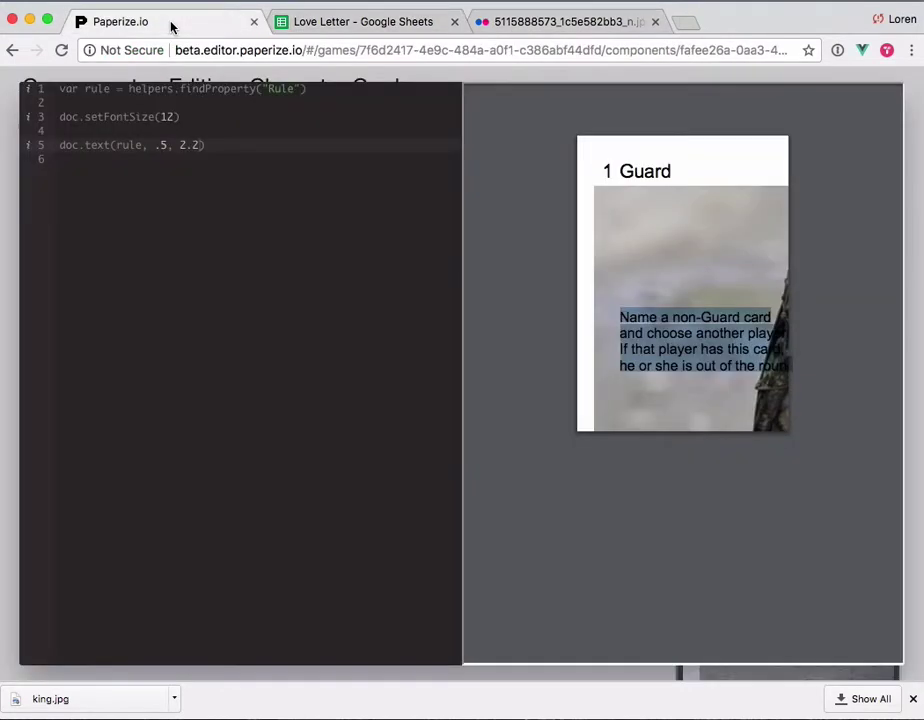
pyautogui.click(14, 160)
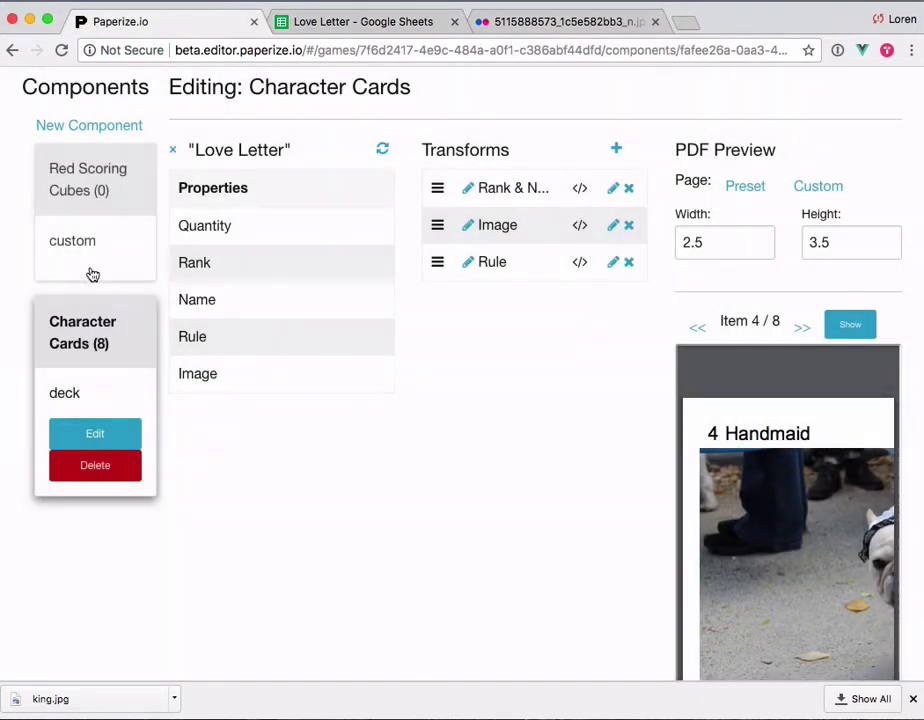
pyautogui.click(385, 152)
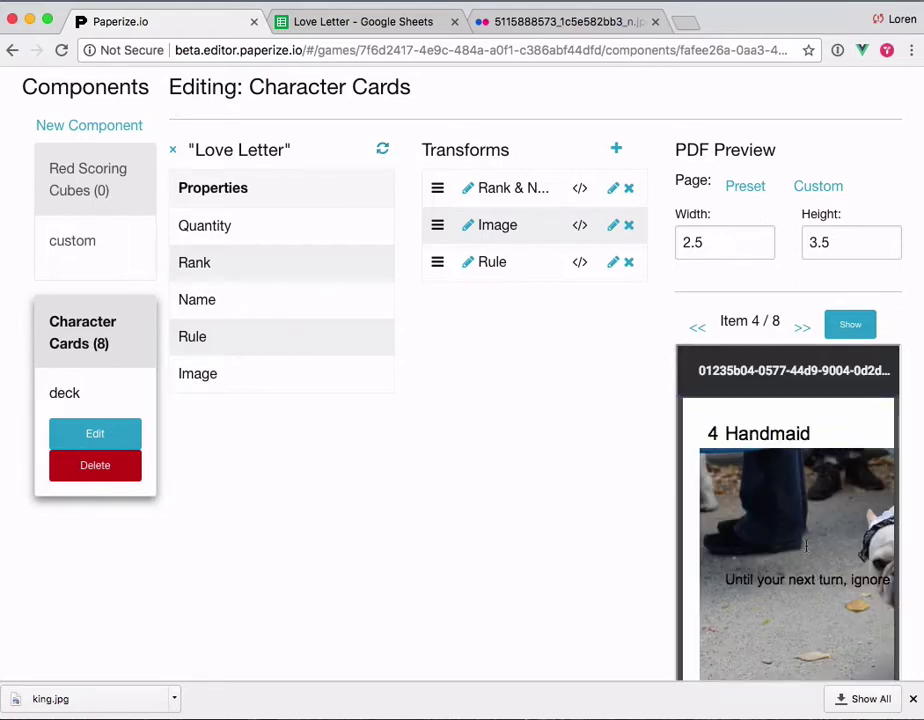
pyautogui.click(703, 334)
pyautogui.click(703, 334)
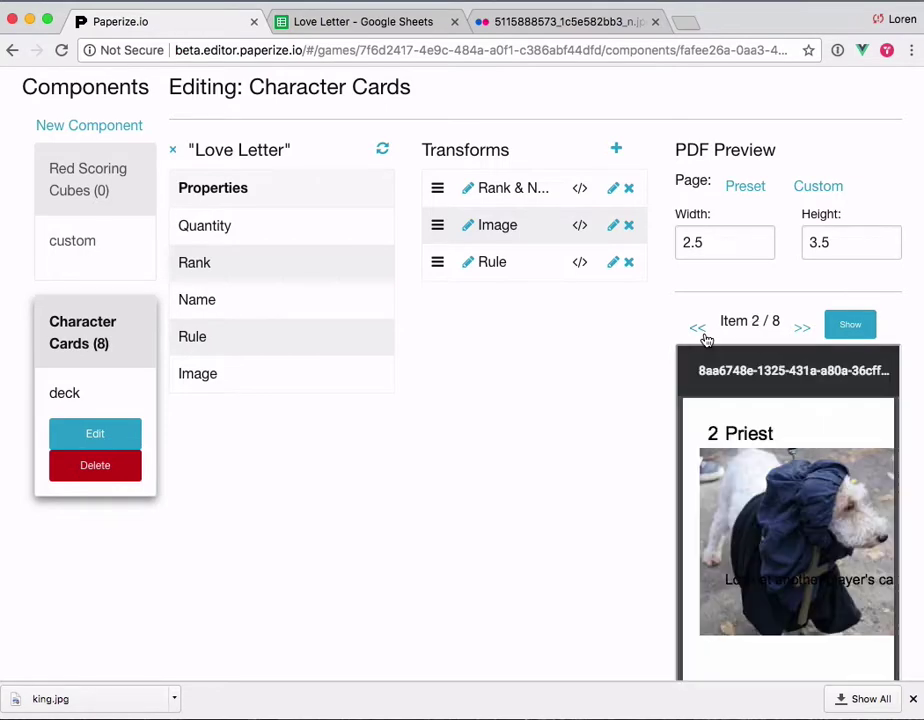
pyautogui.click(703, 334)
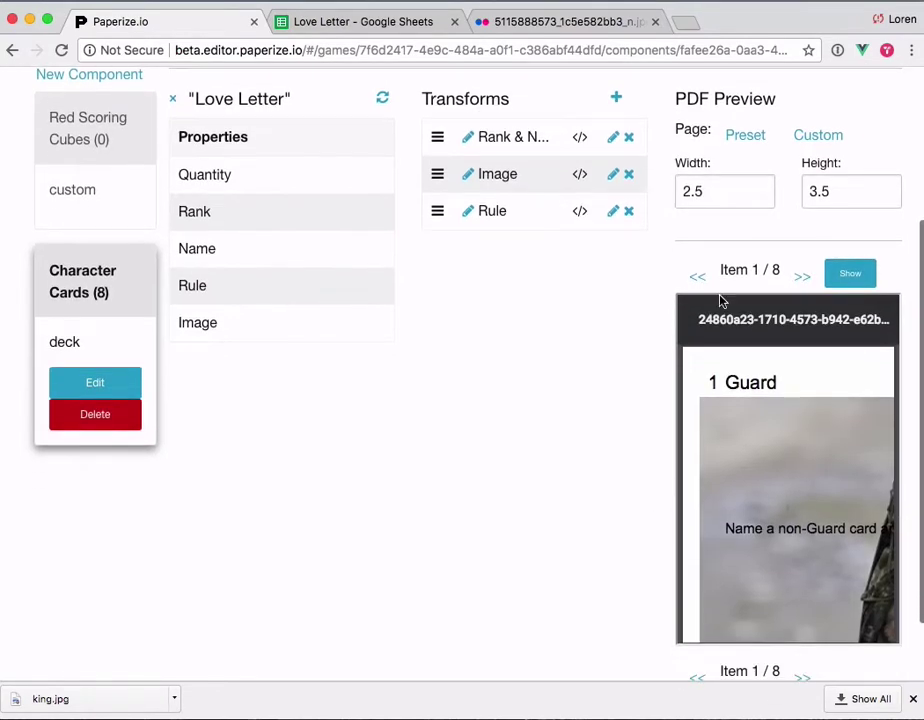
# Reopen the Rule transform's code, select the rule text in the preview to check how it fits the card, and close the editor.
pyautogui.click(612, 210)
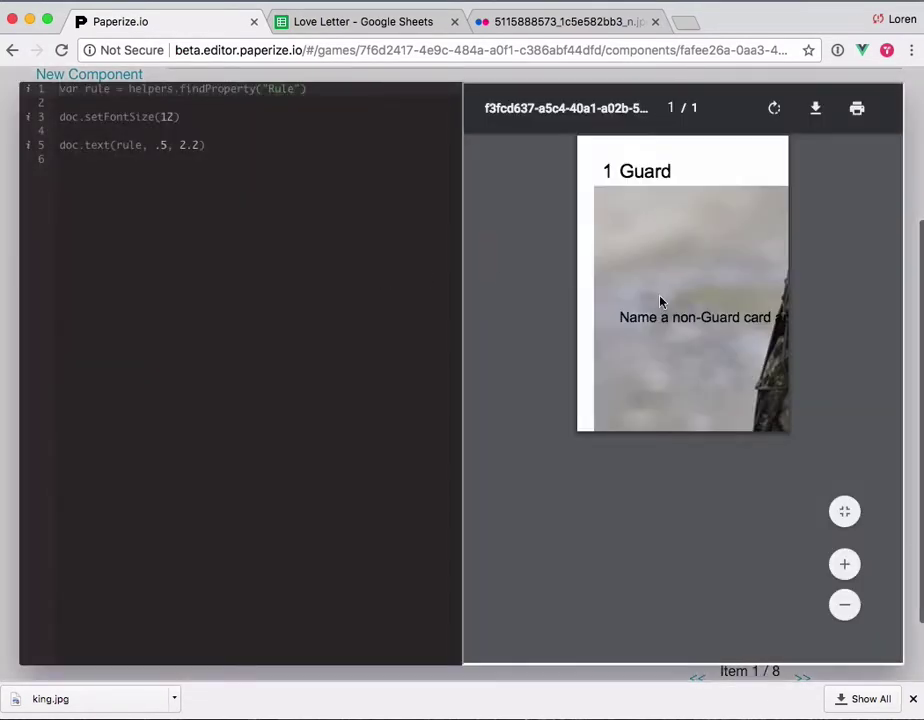
pyautogui.moveTo(620, 316); pyautogui.dragTo(824, 320)
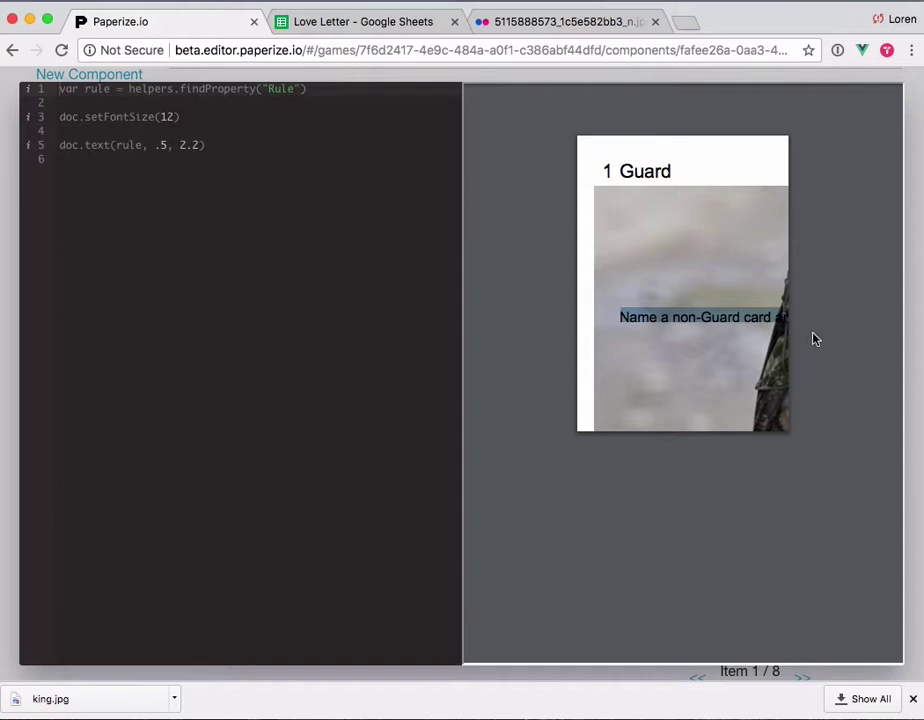
pyautogui.press('Escape')
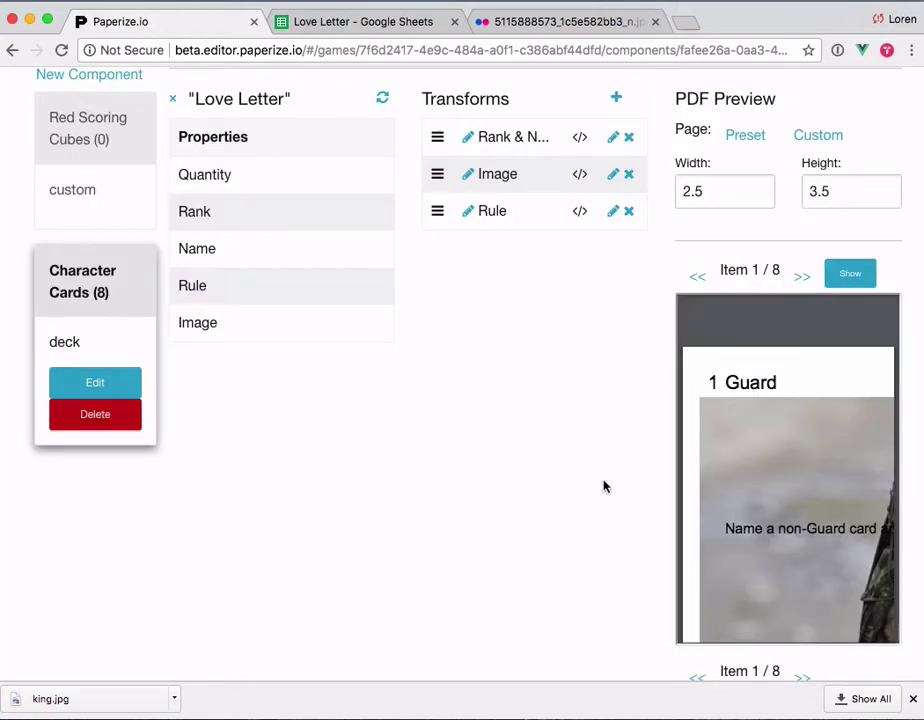
# Generate the printable PDF of the Love Letter game and open the downloaded file.
pyautogui.scroll(5, 603, 487)
pyautogui.click(492, 133)
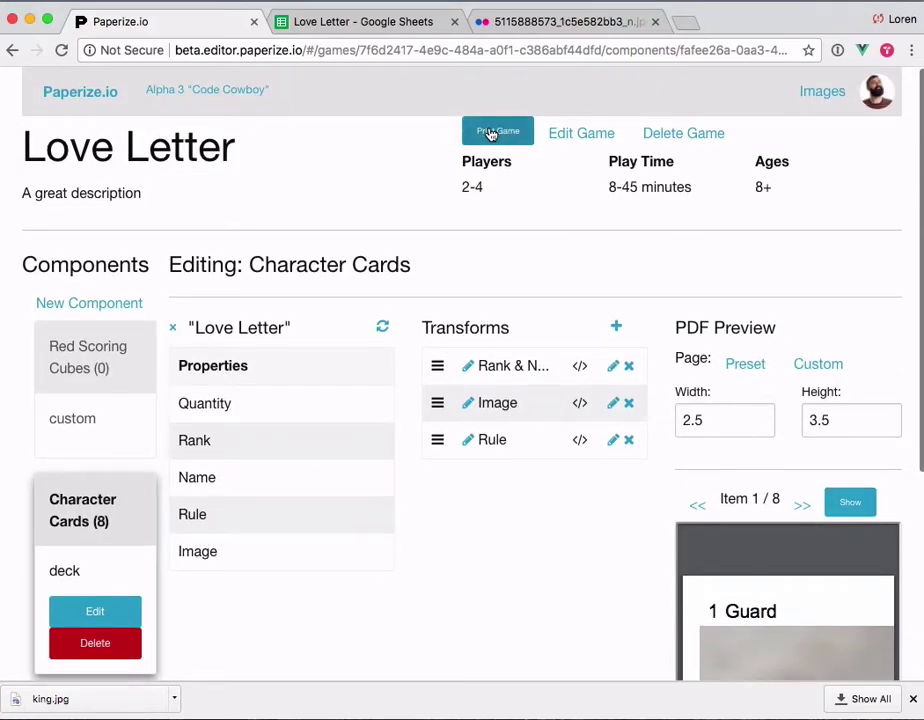
pyautogui.click(109, 700)
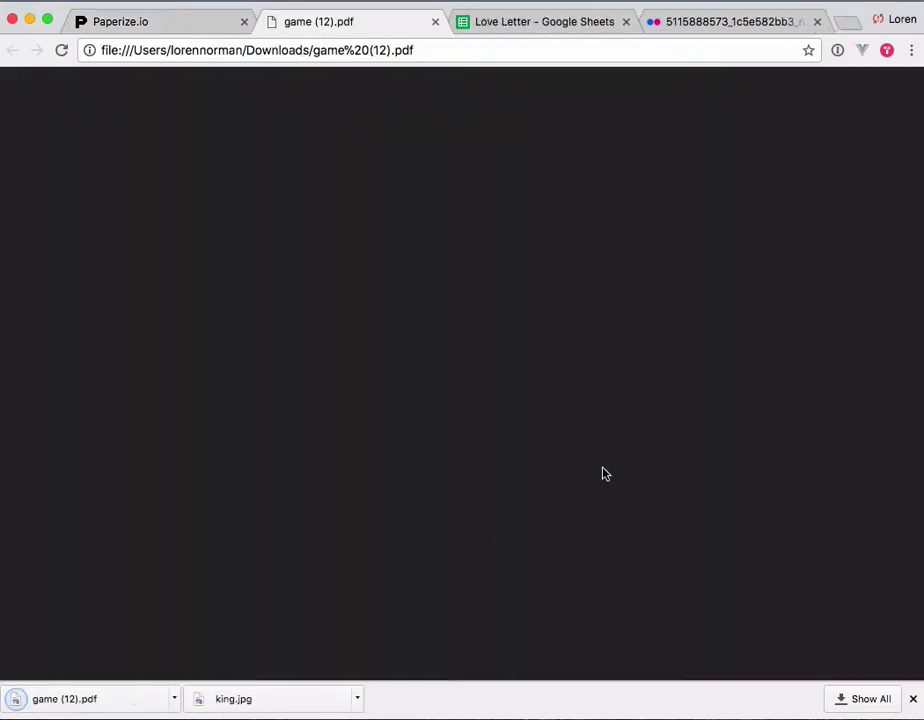
# Look through all the cards in the game PDF, highlight the Handmaid's rule text, and return to the first card.
pyautogui.scroll(-10, 662, 482)
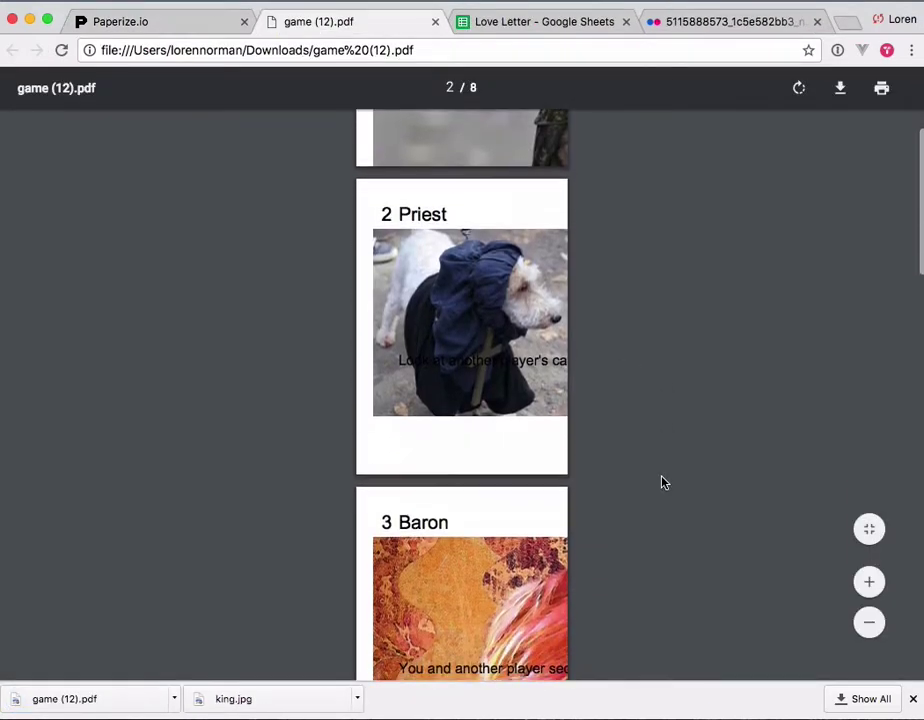
pyautogui.scroll(-8, 662, 482)
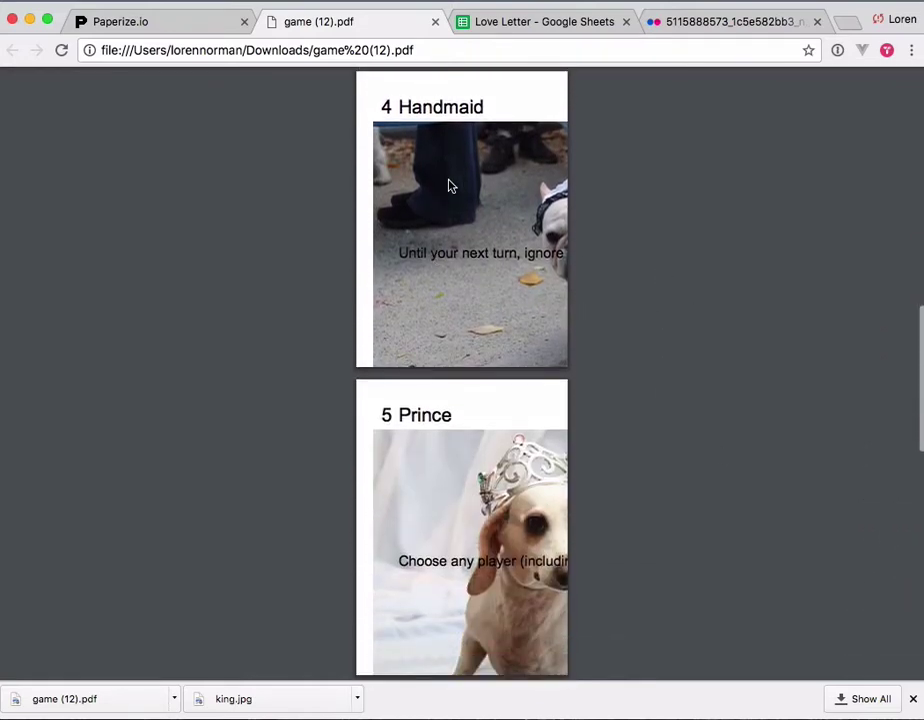
pyautogui.tripleClick(465, 253)
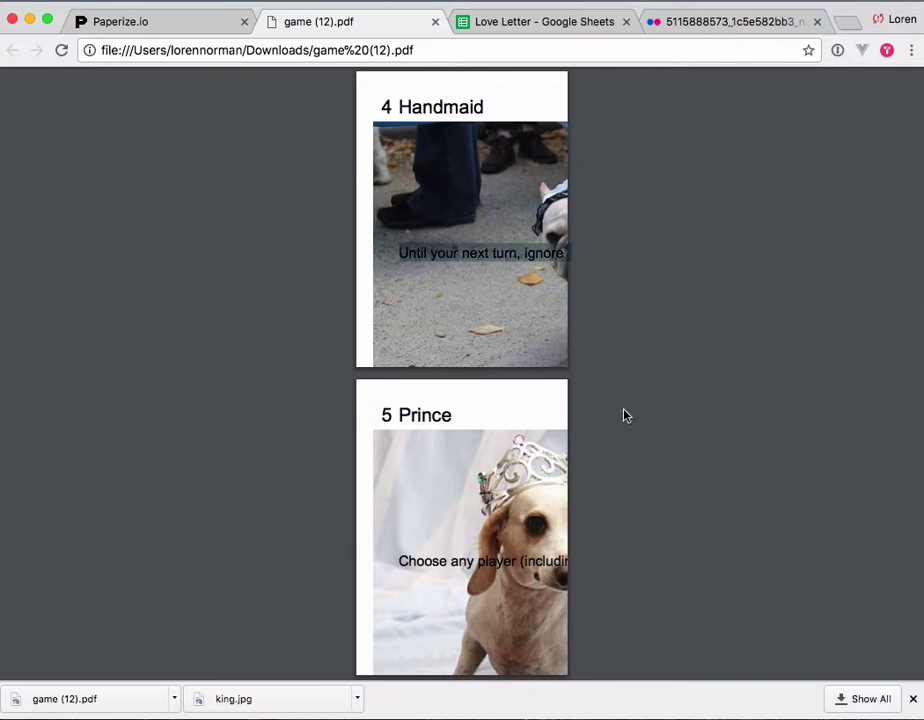
pyautogui.scroll(-3, 622, 414)
pyautogui.scroll(-10, 638, 425)
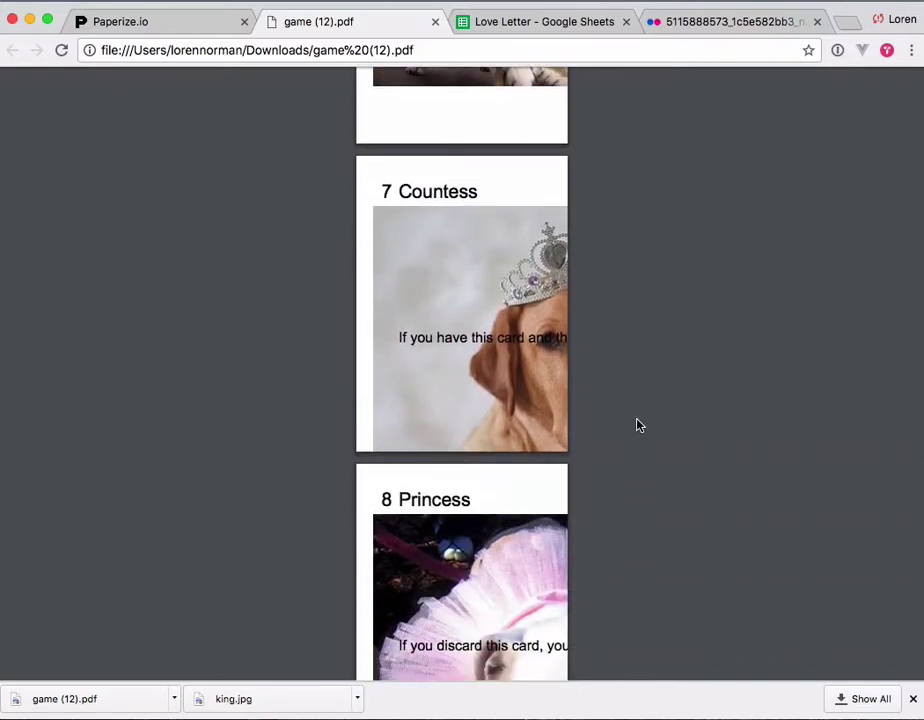
pyautogui.press('Home')
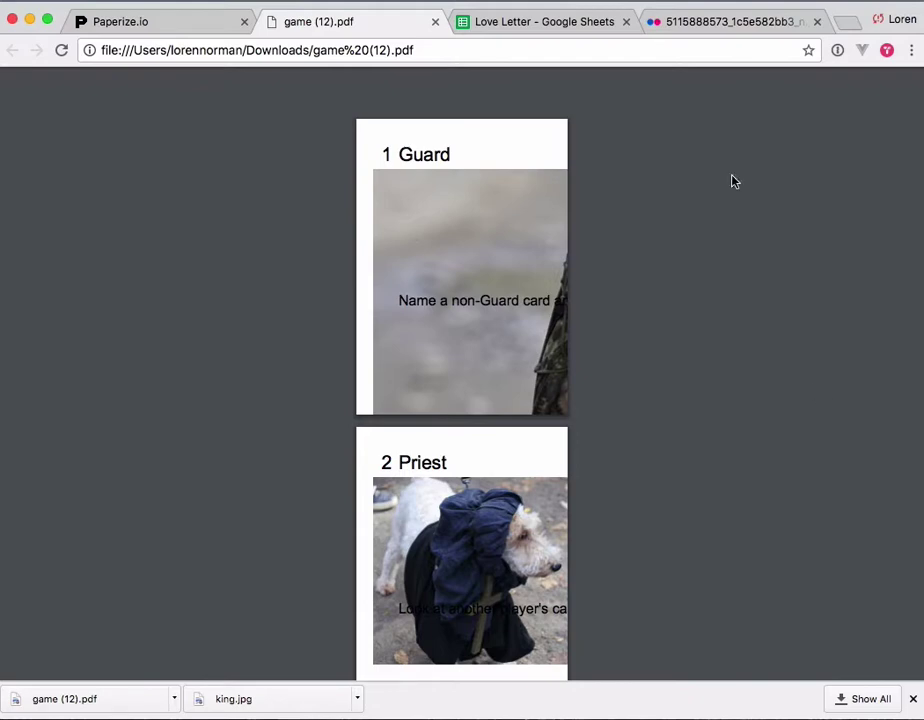
# Switch to the Love Letter Google Sheet and examine the Quantity column for the Guard, Priest and Baron.
pyautogui.click(503, 26)
pyautogui.click(63, 186)
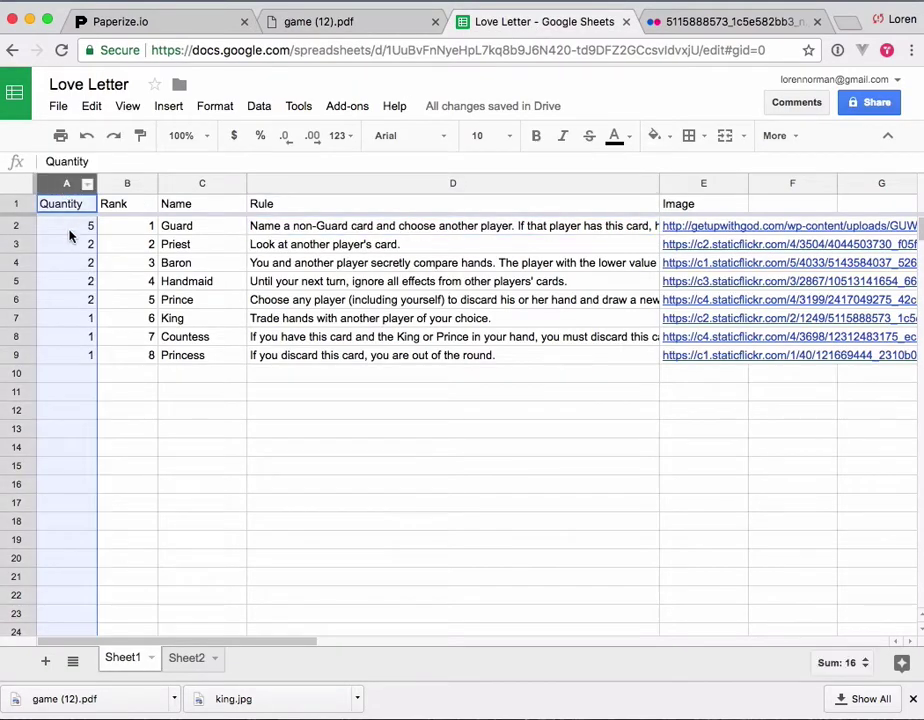
pyautogui.click(62, 229)
pyautogui.click(60, 248)
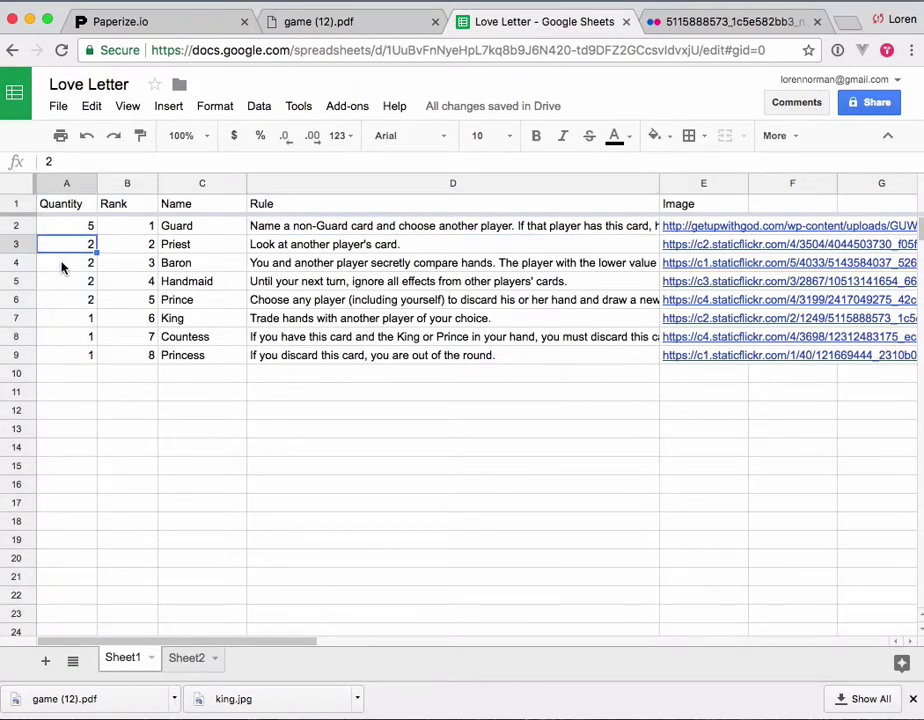
pyautogui.click(62, 265)
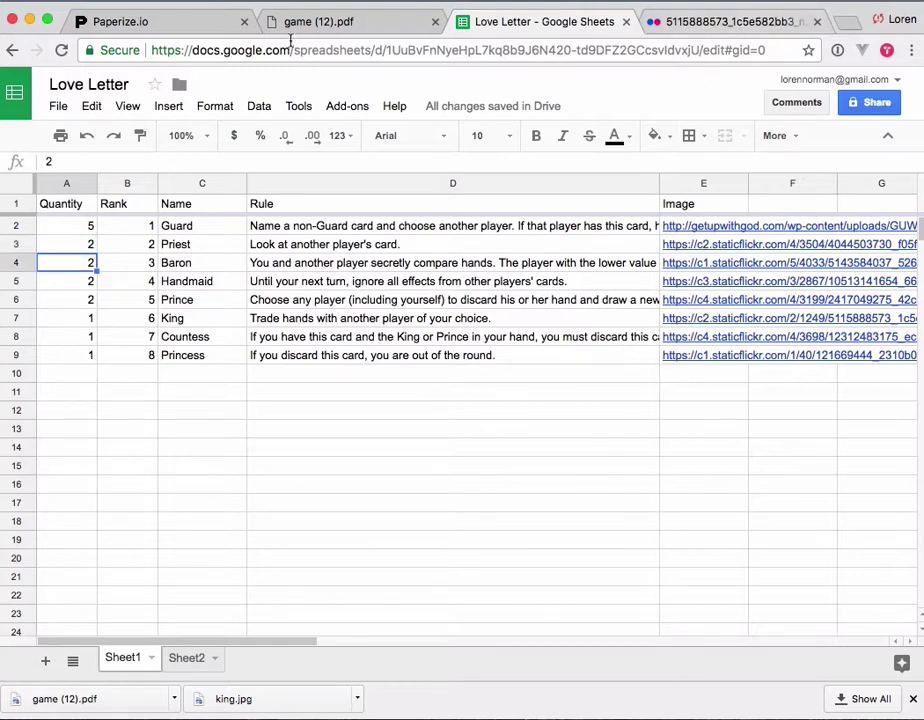
# Go back to the first page of the game PDF and open its print dialog.
pyautogui.click(318, 21)
pyautogui.scroll(3, 773, 355)
pyautogui.scroll(1, 773, 355)
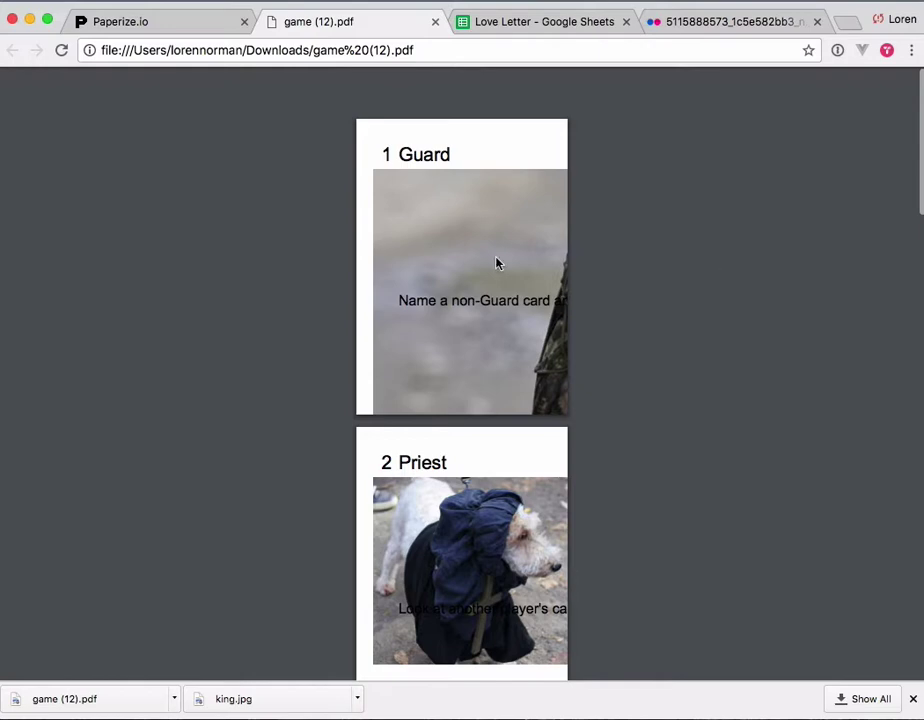
pyautogui.moveTo(792, 89)
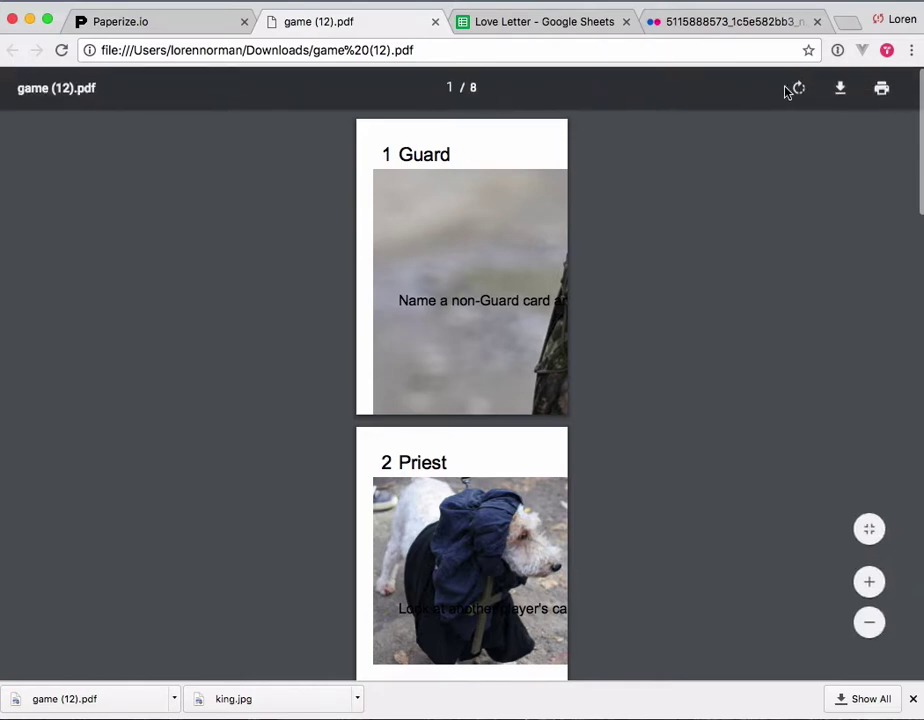
pyautogui.click(878, 89)
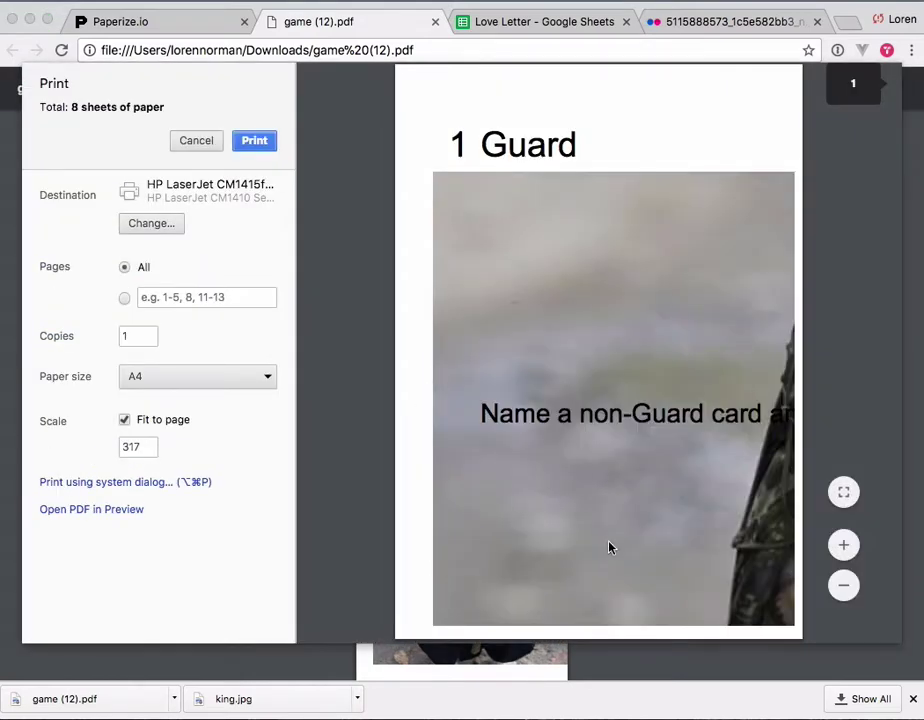
# Turn off Fit to page and look through the unscaled card pages in the print preview, then cancel printing.
pyautogui.click(125, 420)
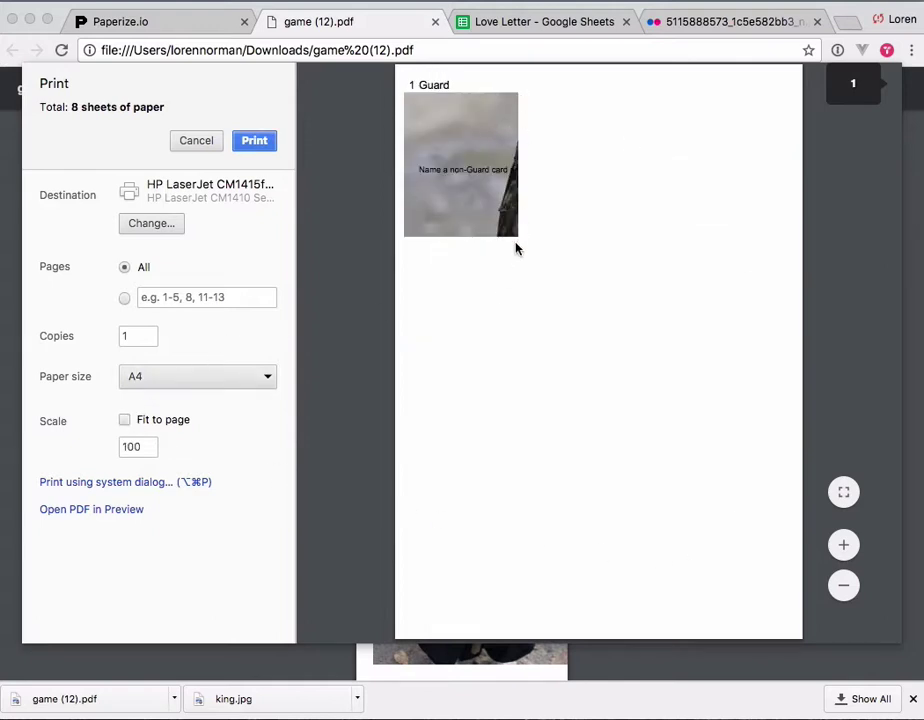
pyautogui.scroll(-10, 718, 346)
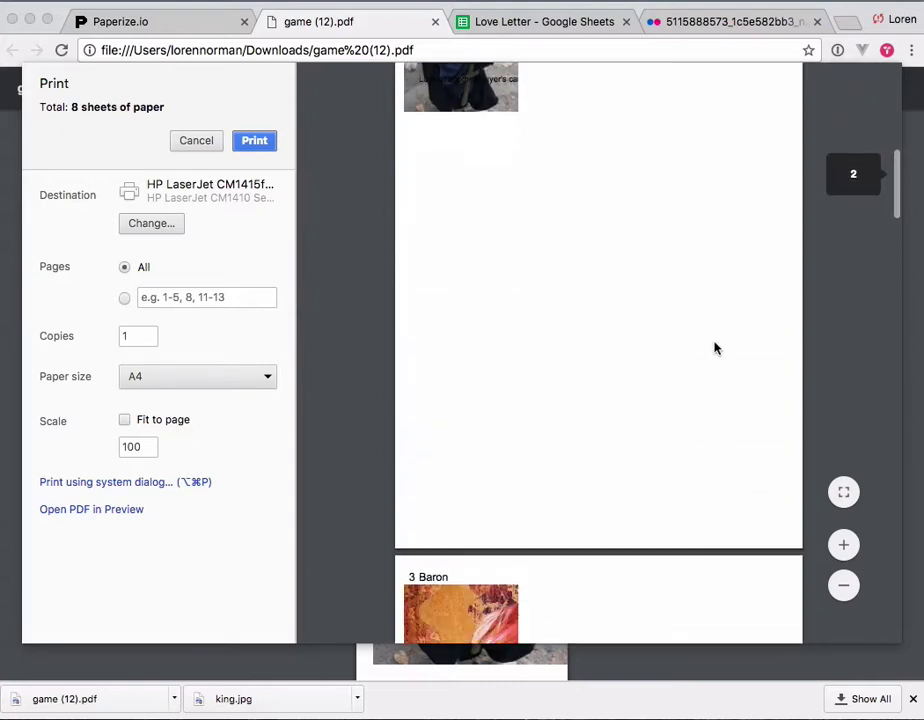
pyautogui.scroll(-8, 716, 345)
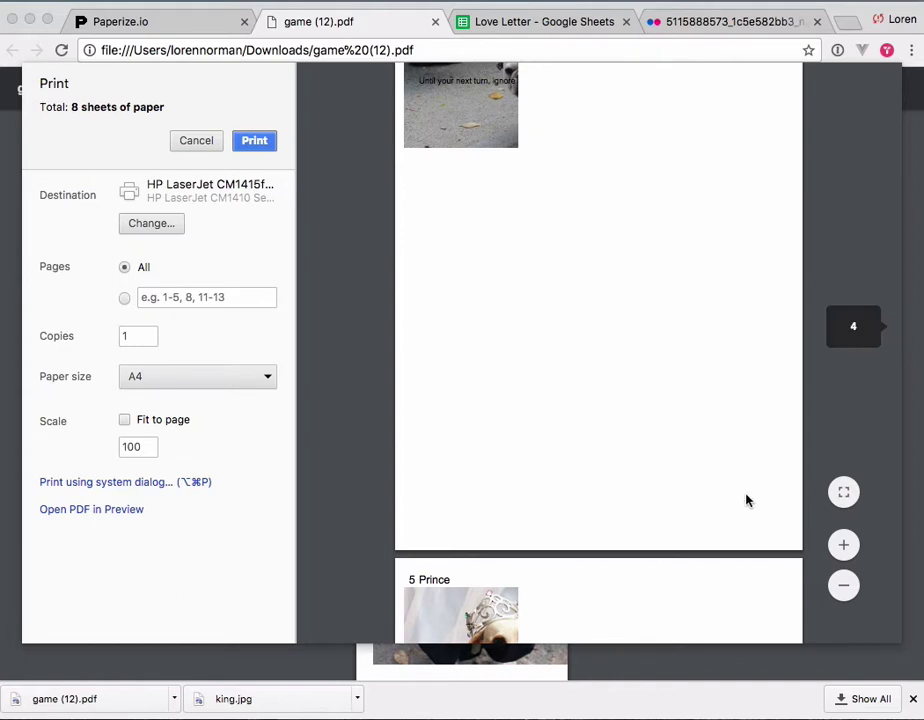
pyautogui.scroll(-2, 720, 498)
pyautogui.scroll(-8, 684, 493)
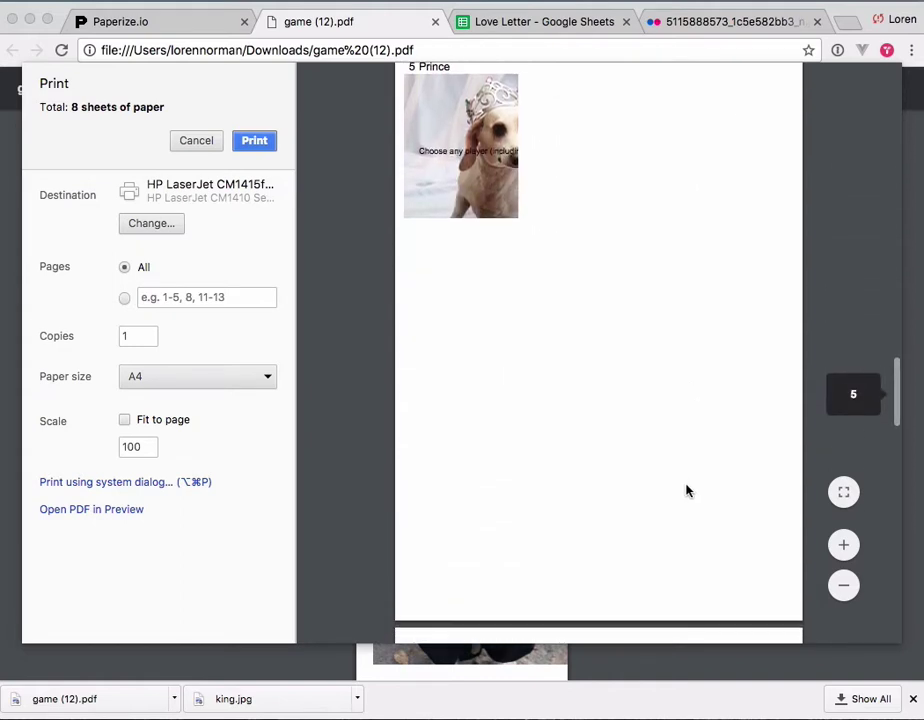
pyautogui.scroll(-8, 686, 491)
pyautogui.scroll(-3, 686, 491)
pyautogui.scroll(-10, 694, 482)
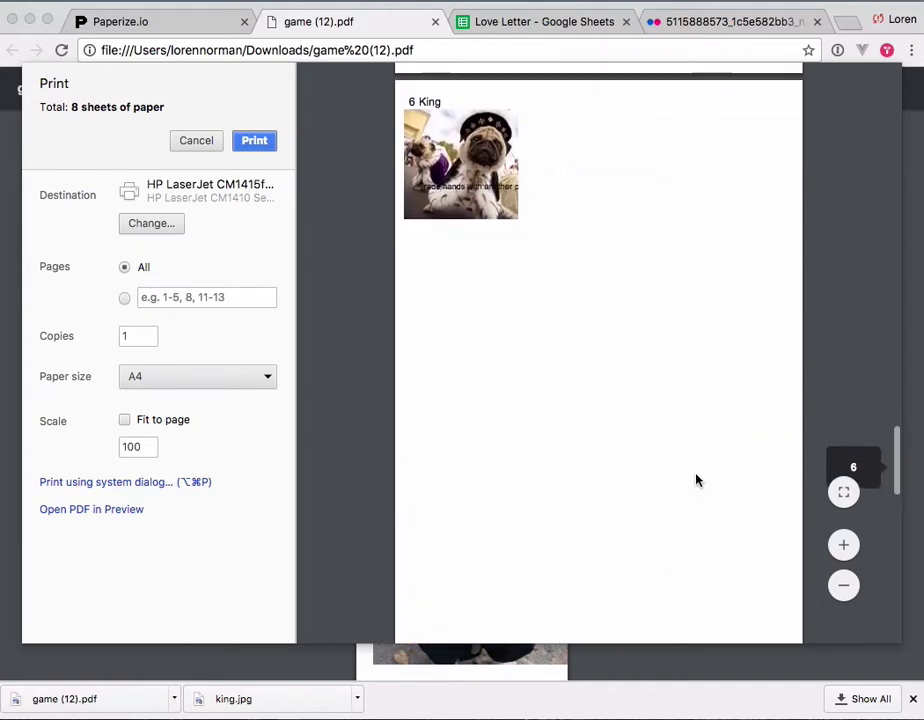
pyautogui.scroll(20, 698, 480)
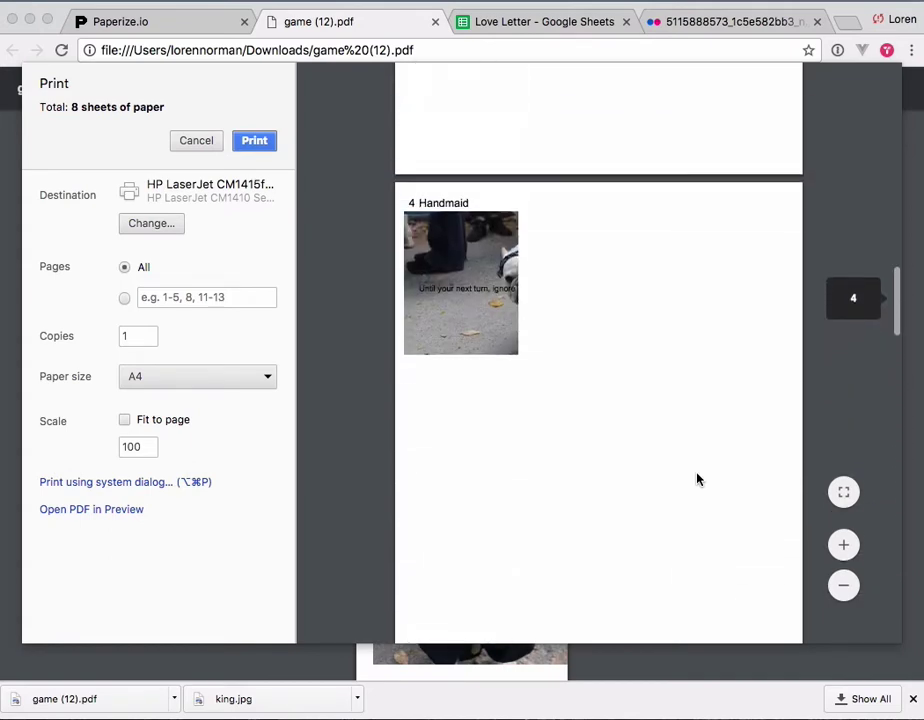
pyautogui.scroll(7, 697, 480)
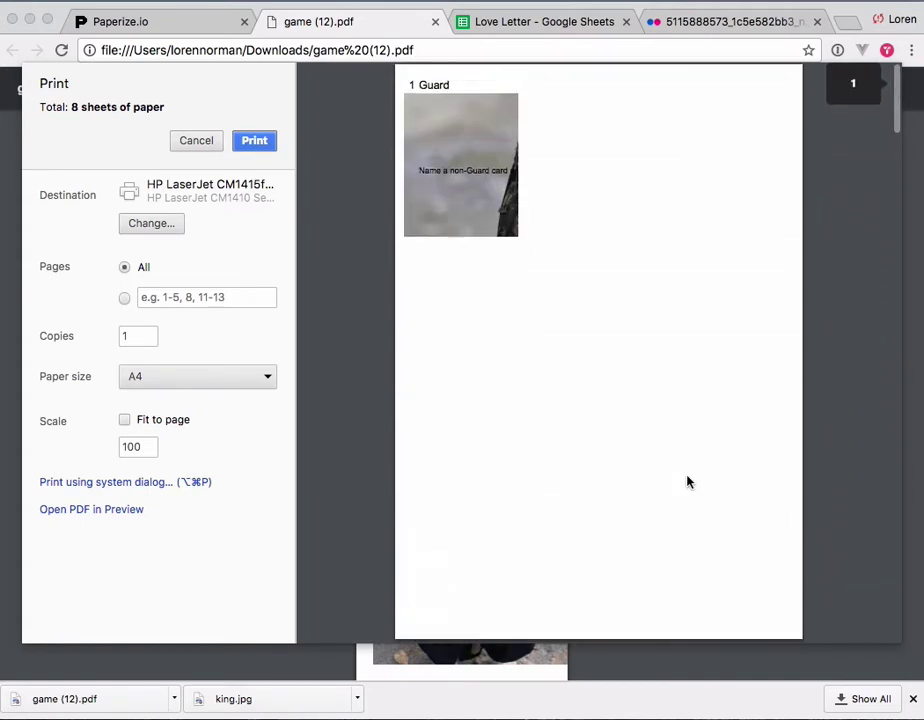
pyautogui.click(198, 141)
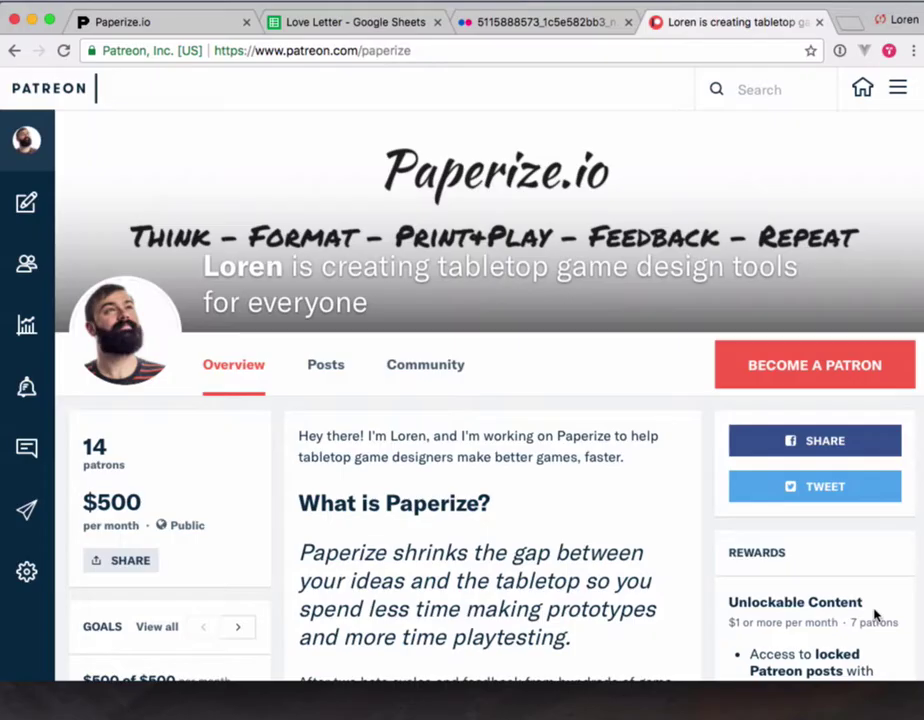